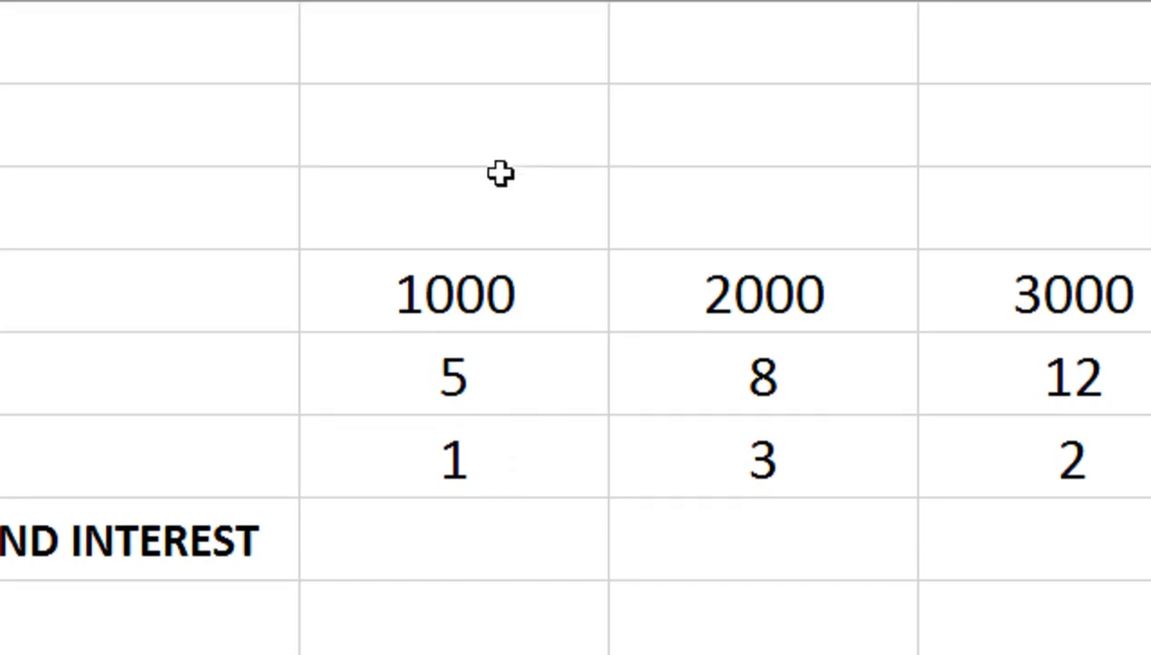
# Calculate 2 squared in cell B3 with the formula =2^2
pyautogui.click(476, 204)
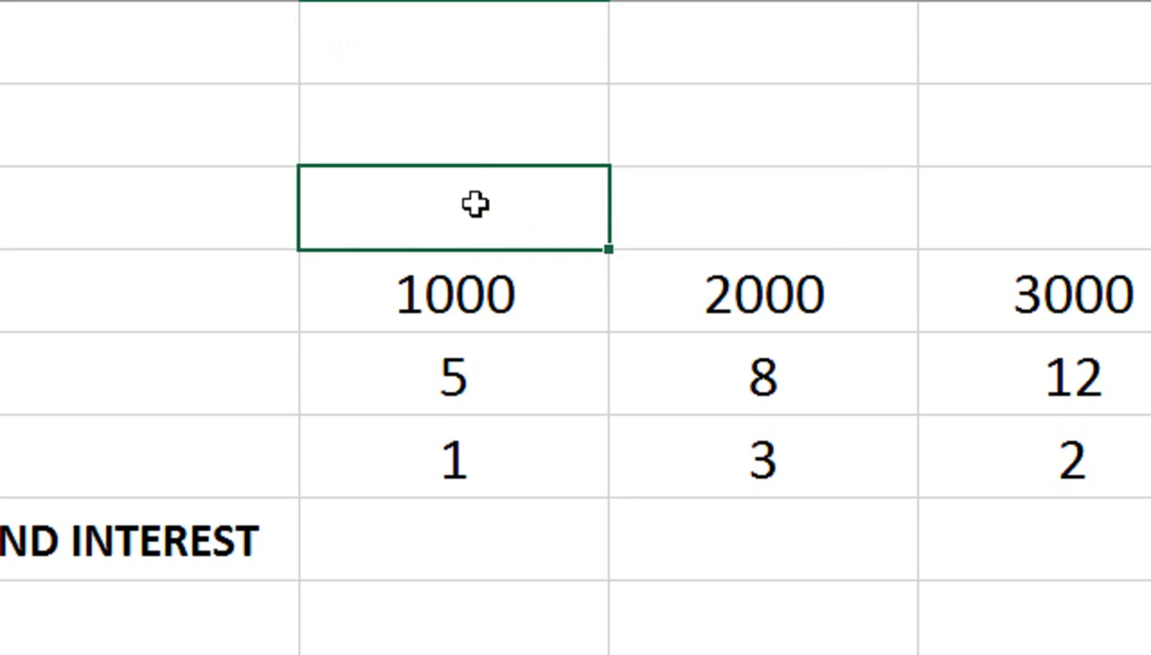
pyautogui.write('=2')
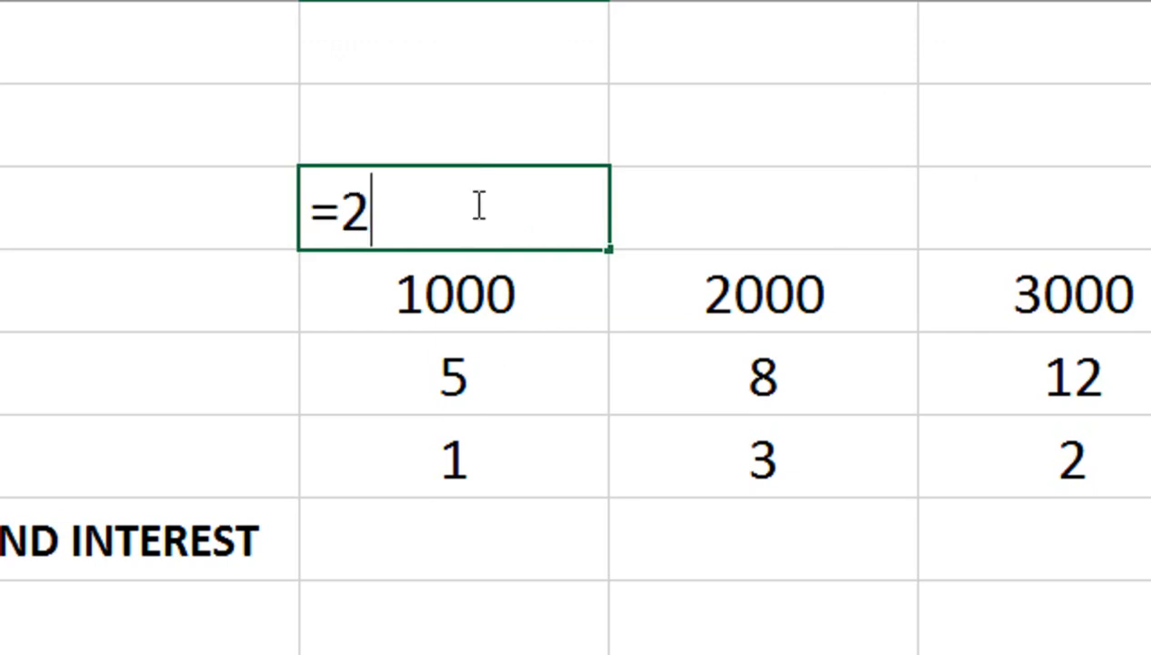
pyautogui.write('^')
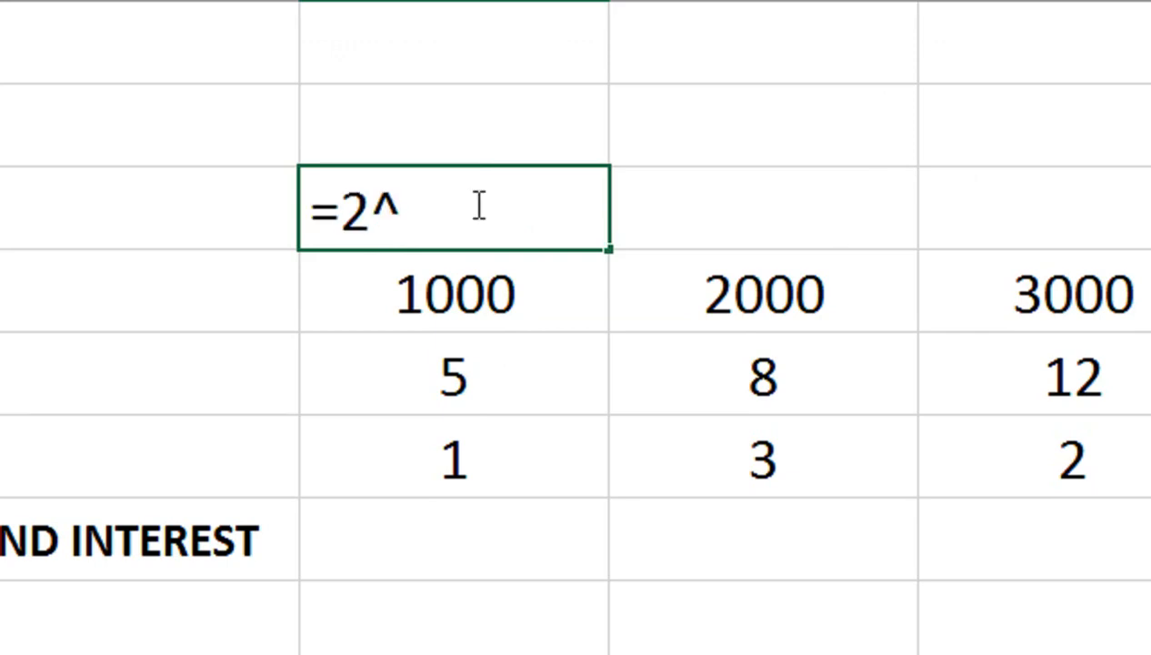
pyautogui.write('2')
pyautogui.press('Return')
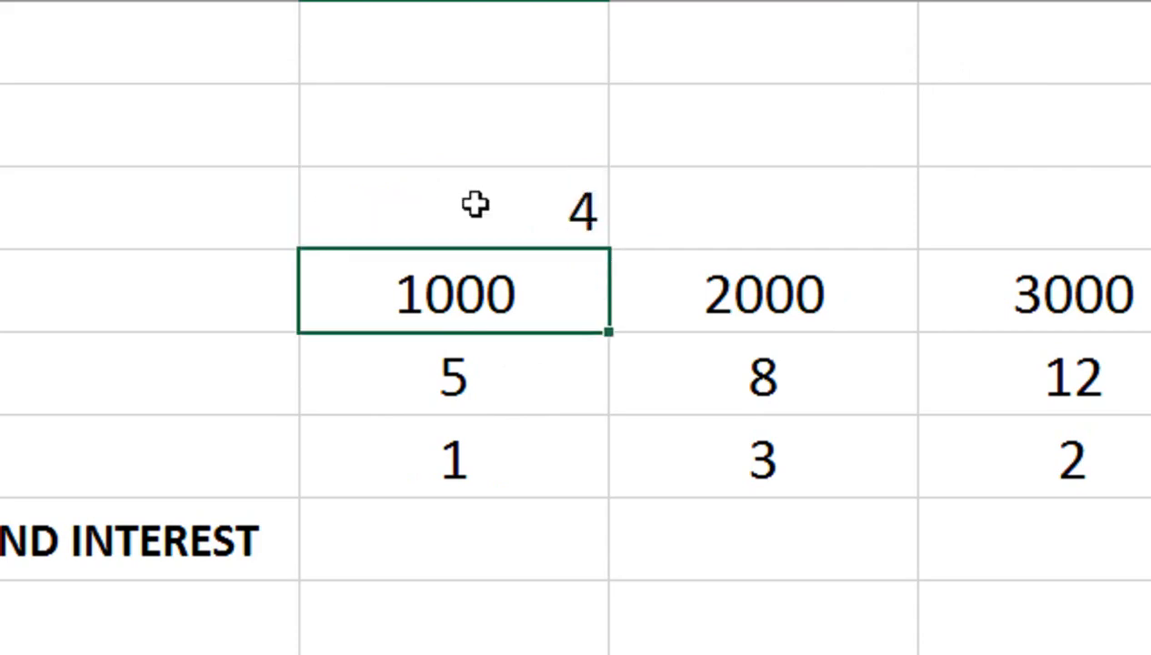
# Review the exponent formula in cell B3 and clear the cell
pyautogui.click(475, 204)
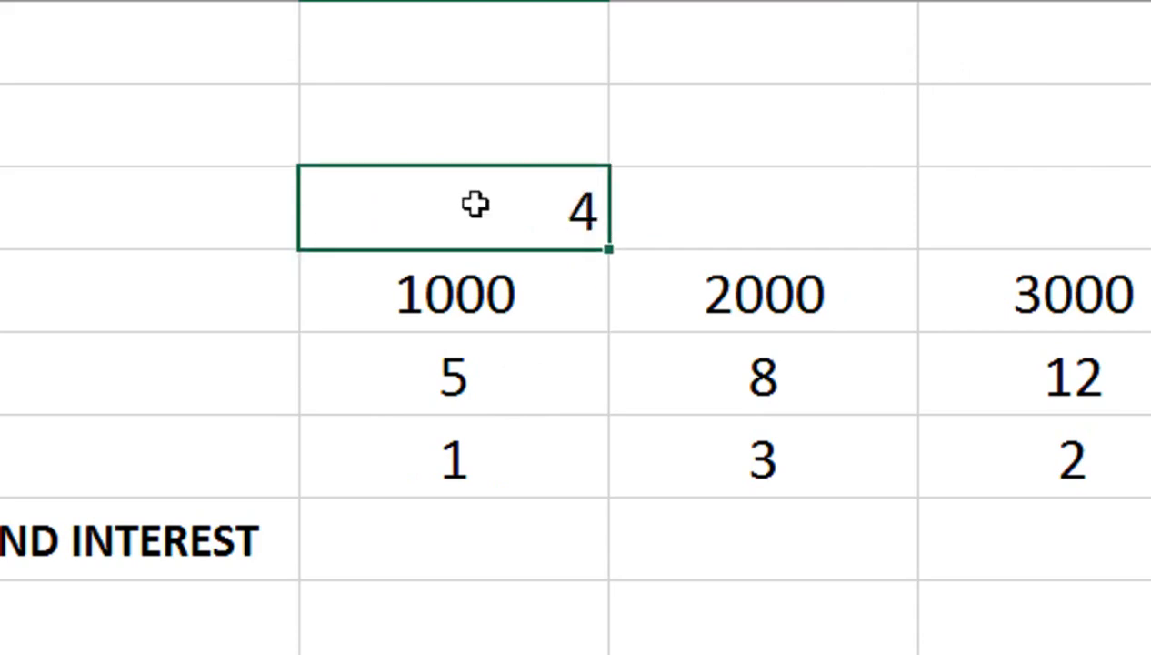
pyautogui.doubleClick(475, 205)
pyautogui.press('Return')
pyautogui.click(475, 205)
pyautogui.press('Delete')
# Enter the value 2 in both cells B2 and C2
pyautogui.press('Up')
pyautogui.write('2')
pyautogui.press('Tab')
pyautogui.write('2')
pyautogui.press('Tab')
pyautogui.press('Return')
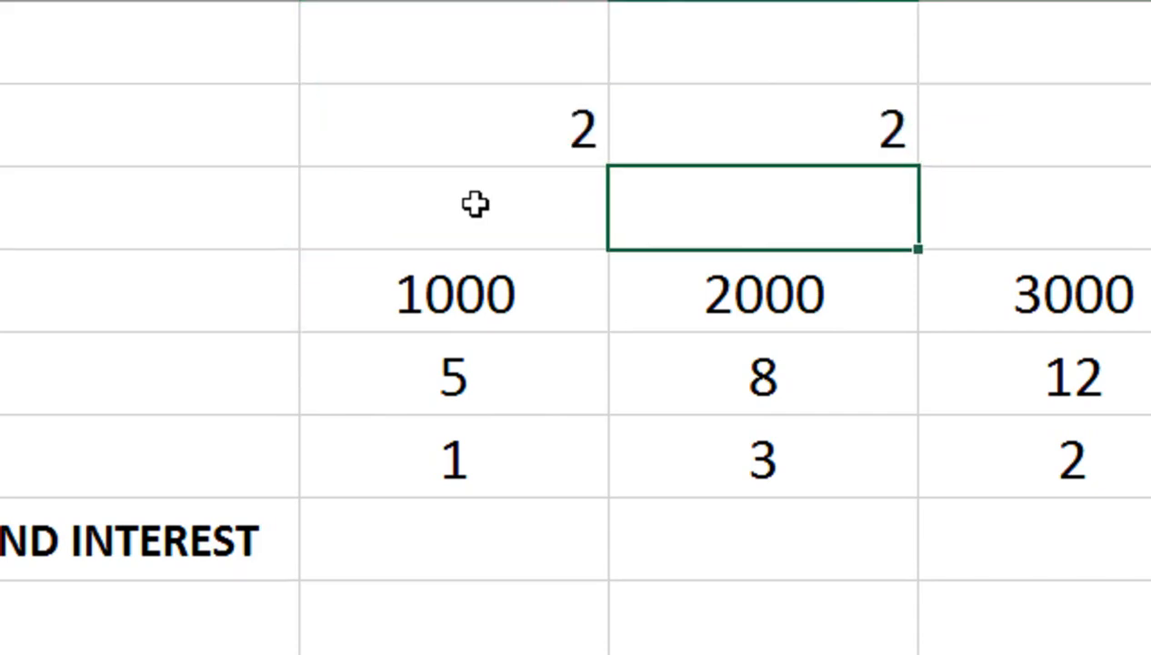
# Calculate the power of the two test values in cell C3 with the formula =POWER(B2,C2)
pyautogui.write('=PO')
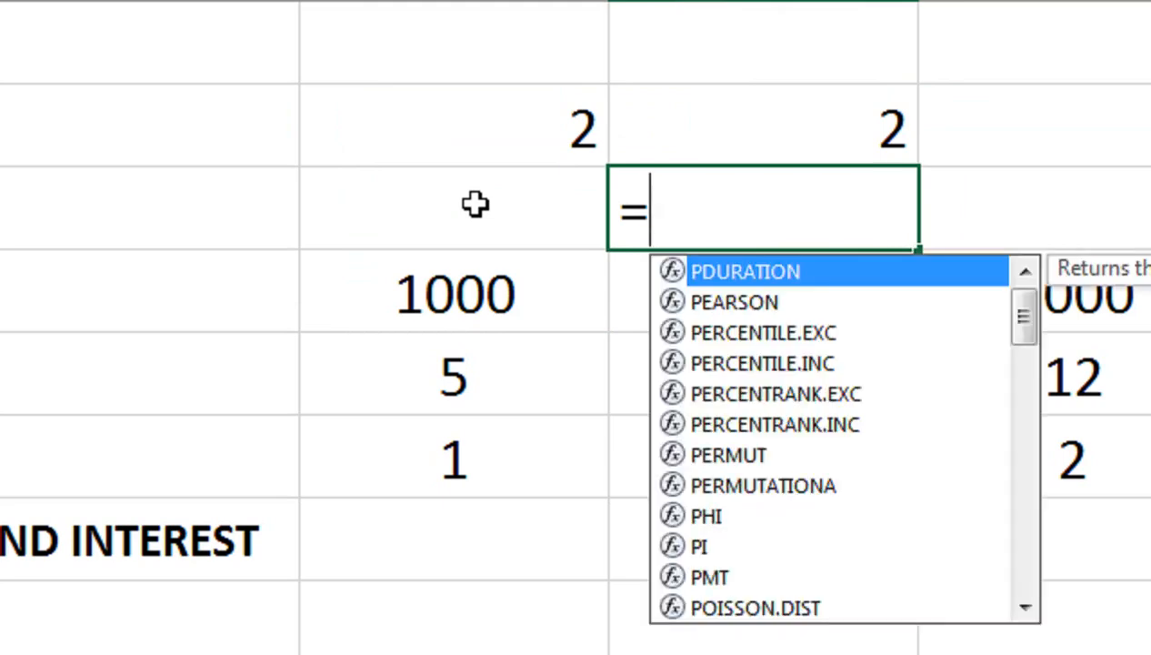
pyautogui.press('Down')
pyautogui.press('Tab')
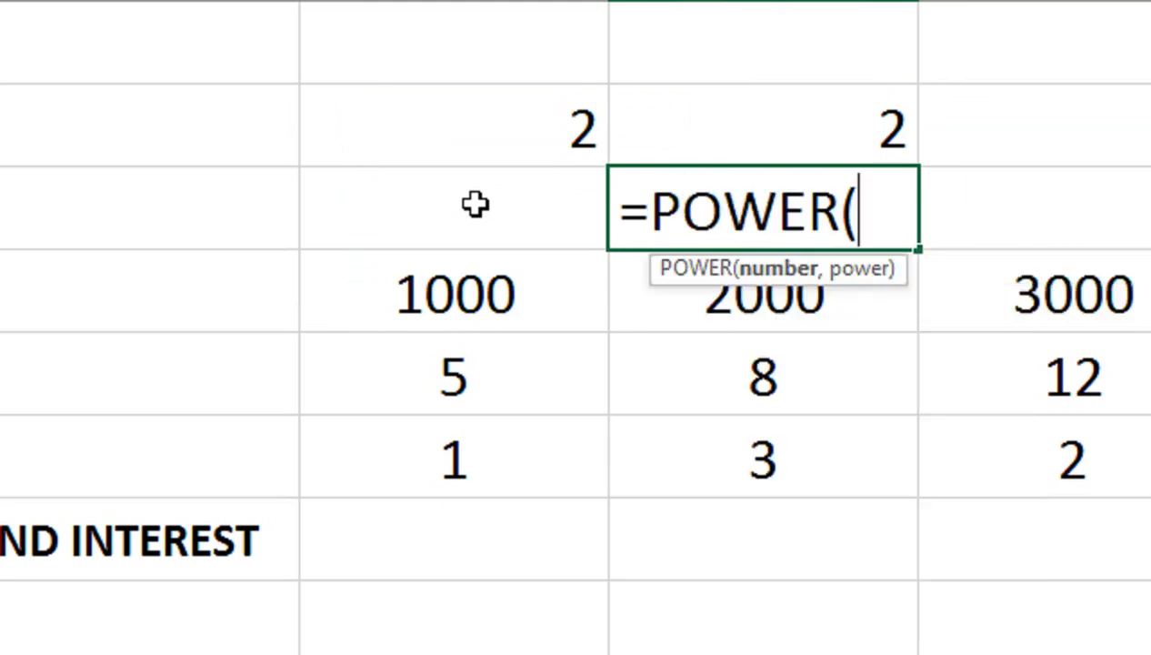
pyautogui.press('Left')
pyautogui.press('Up')
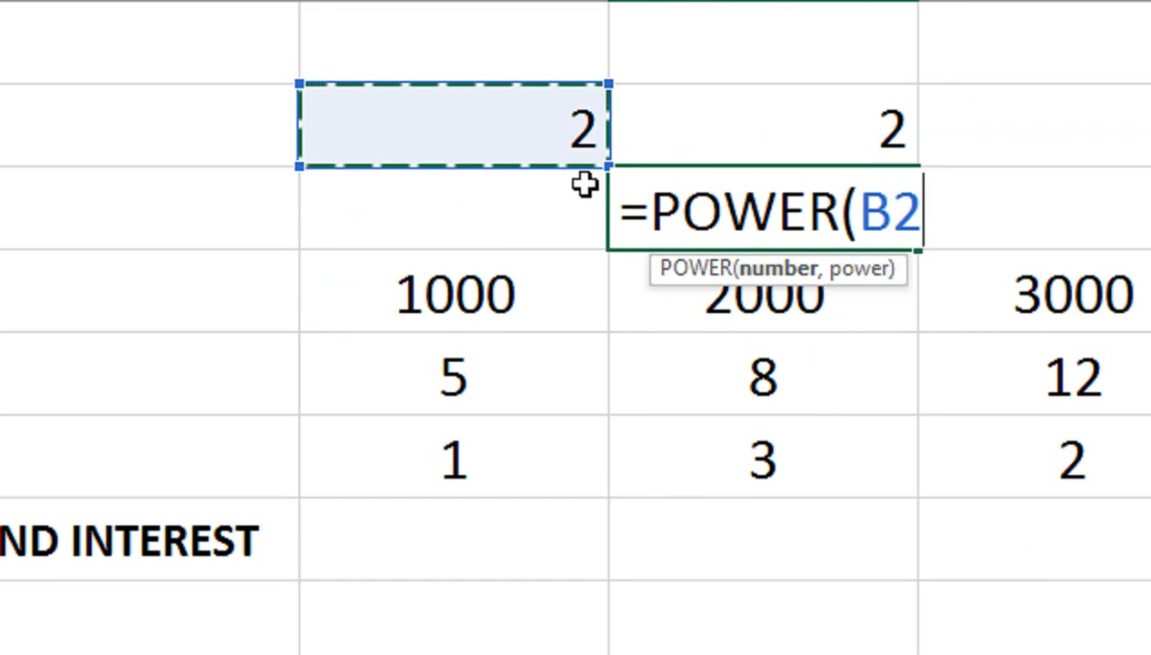
pyautogui.write(',')
pyautogui.click(821, 119)
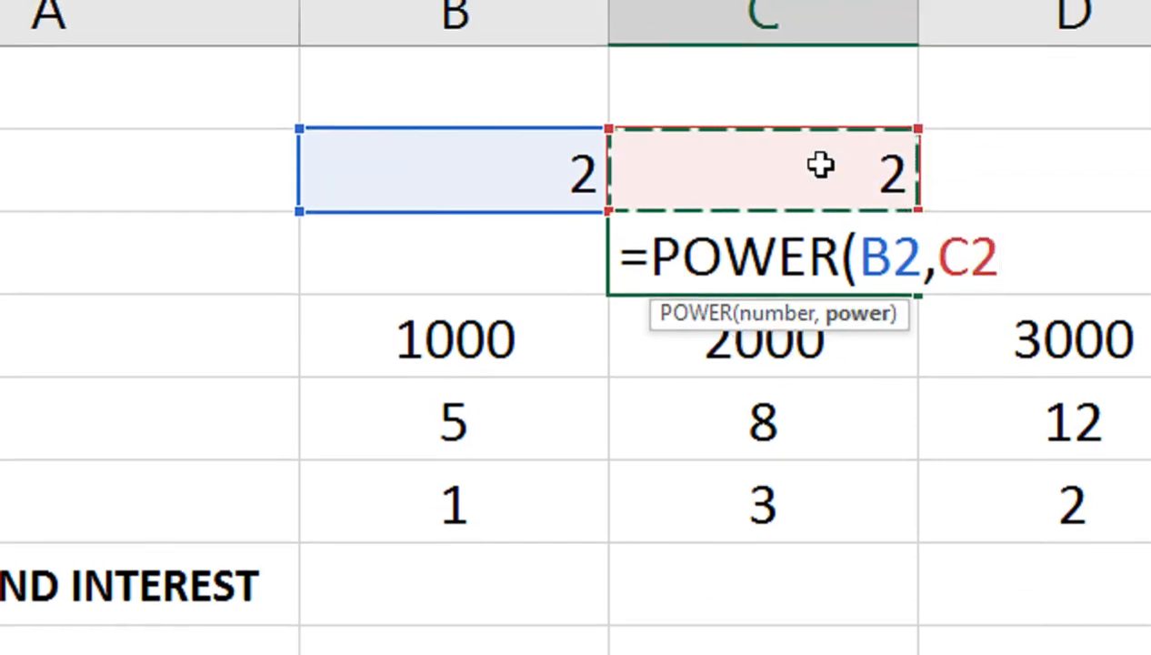
pyautogui.write(')')
pyautogui.press('Return')
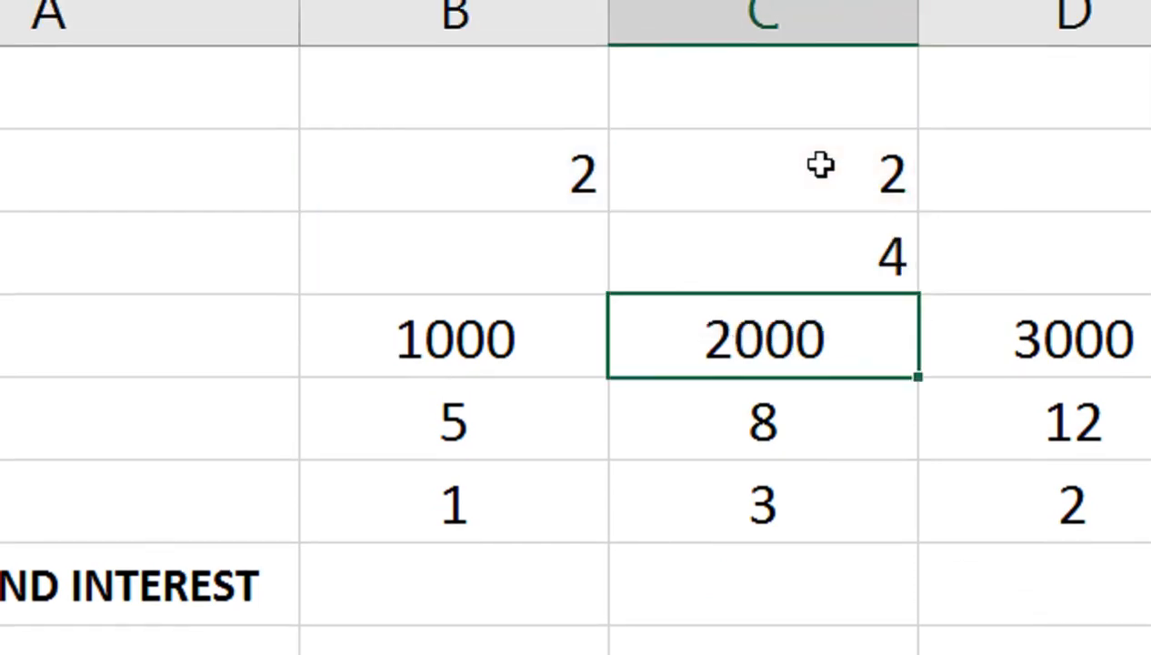
# Undo the POWER formula in C3 and the test values in B2 and C2
pyautogui.hotkey('ctrl', 'z')
pyautogui.hotkey('ctrl', 'z')
pyautogui.hotkey('ctrl', 'z')
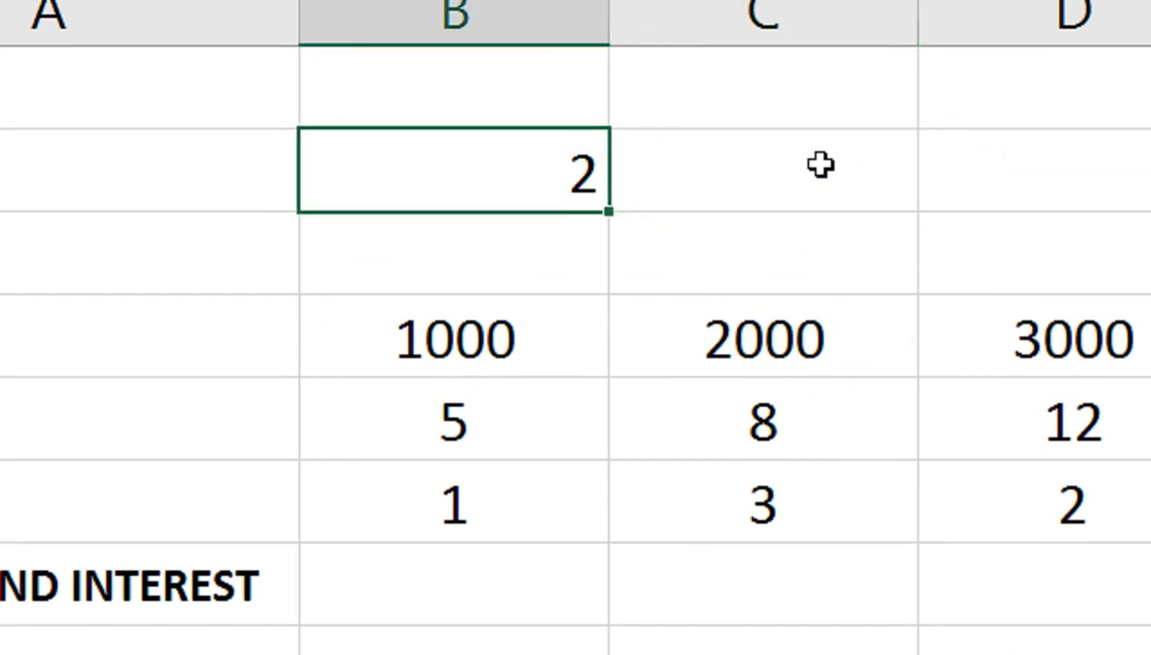
pyautogui.hotkey('ctrl', 'z')
pyautogui.press('Down')
pyautogui.press('Down')
pyautogui.press('Down')
pyautogui.press('Down')
pyautogui.press('Down')
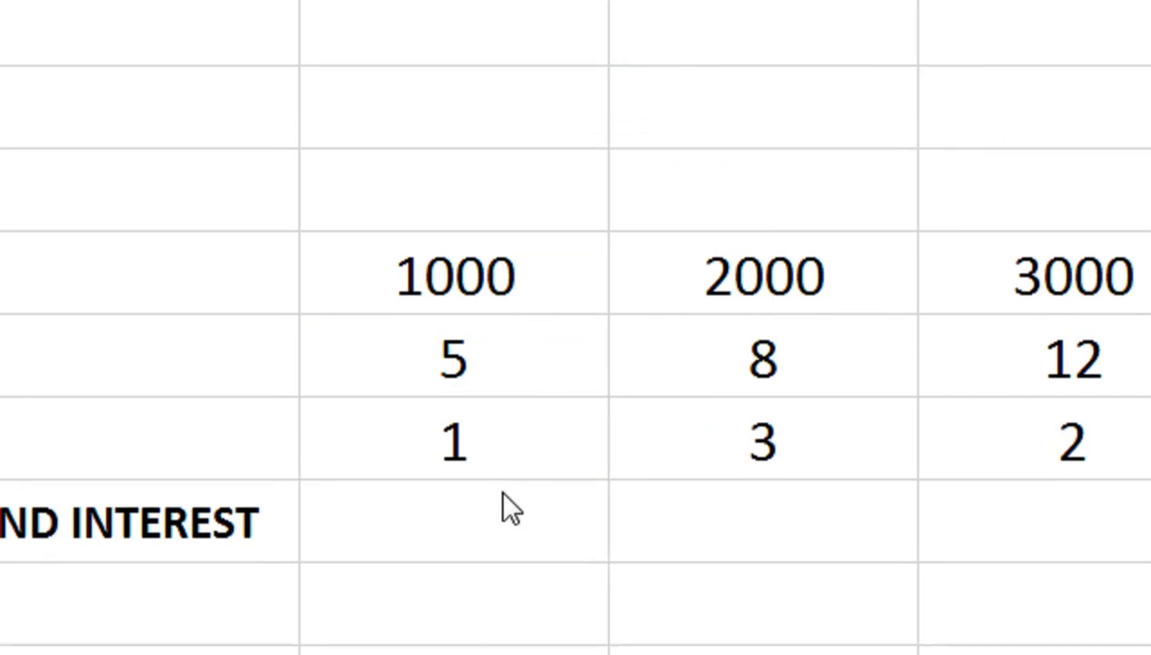
# Calculate the first loan's compound interest in cell B7 with the formula =FV(B5/100,B6,,B4)
pyautogui.click(484, 515)
pyautogui.write('=FV')
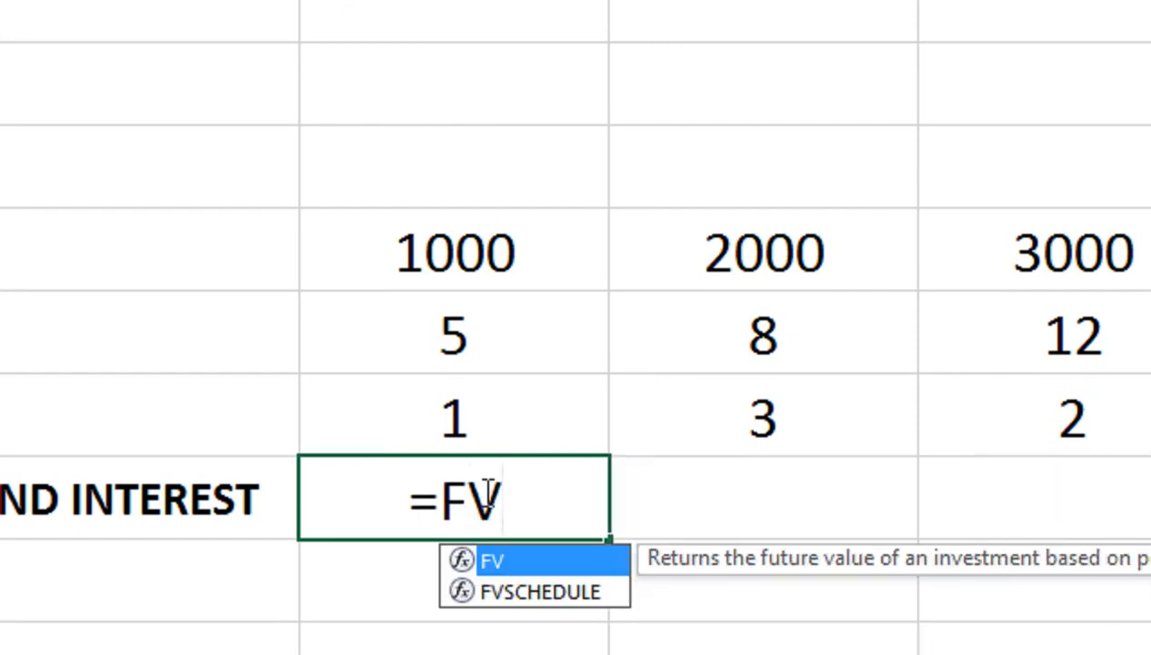
pyautogui.write('(')
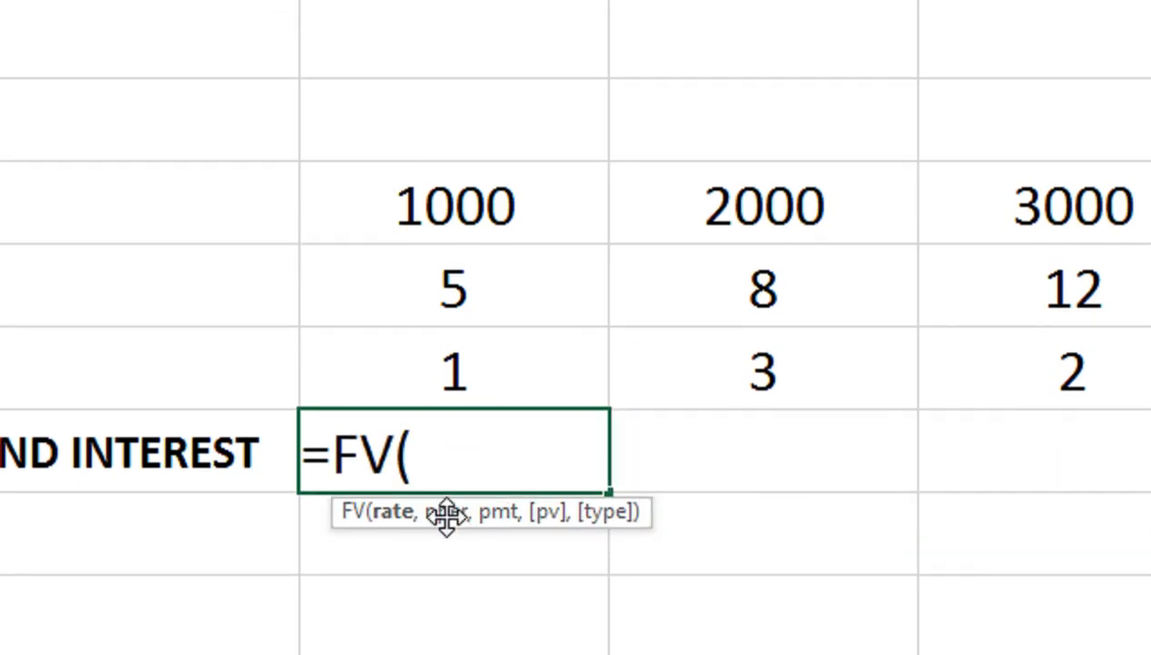
pyautogui.click(448, 264)
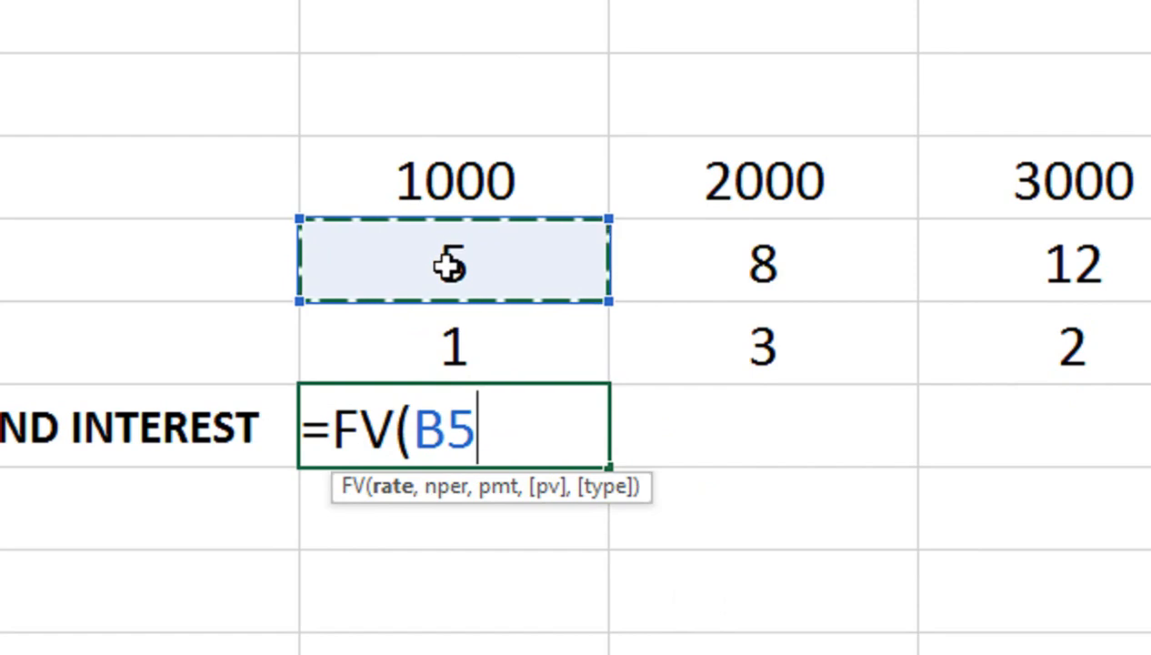
pyautogui.write('/1')
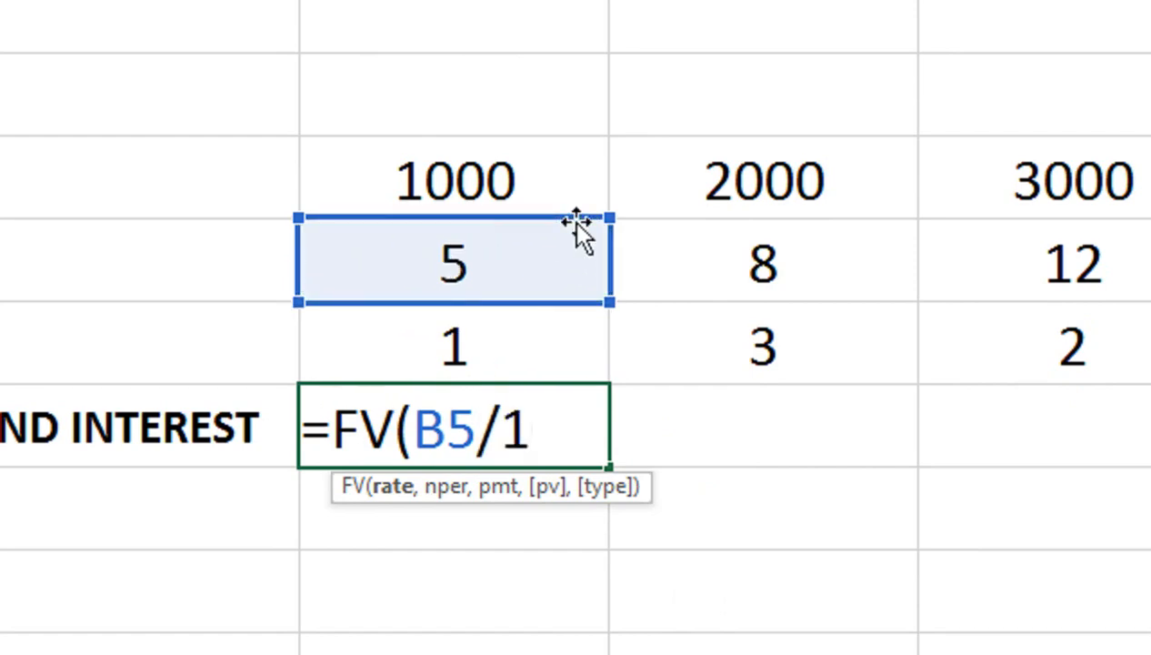
pyautogui.write('00,')
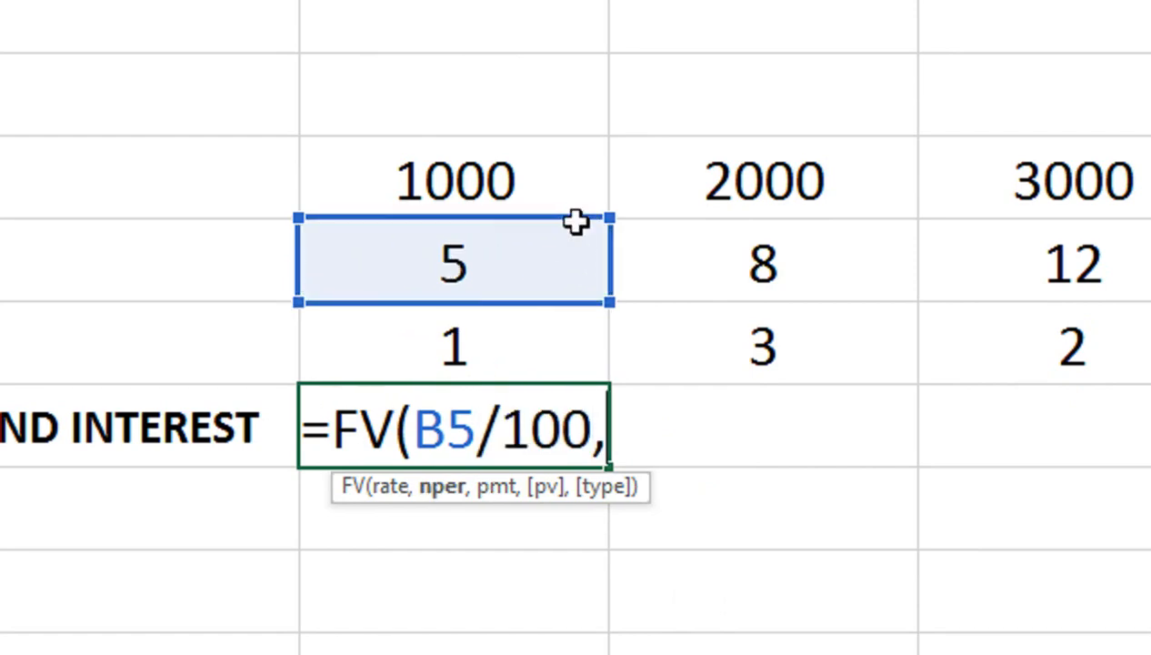
pyautogui.click(458, 356)
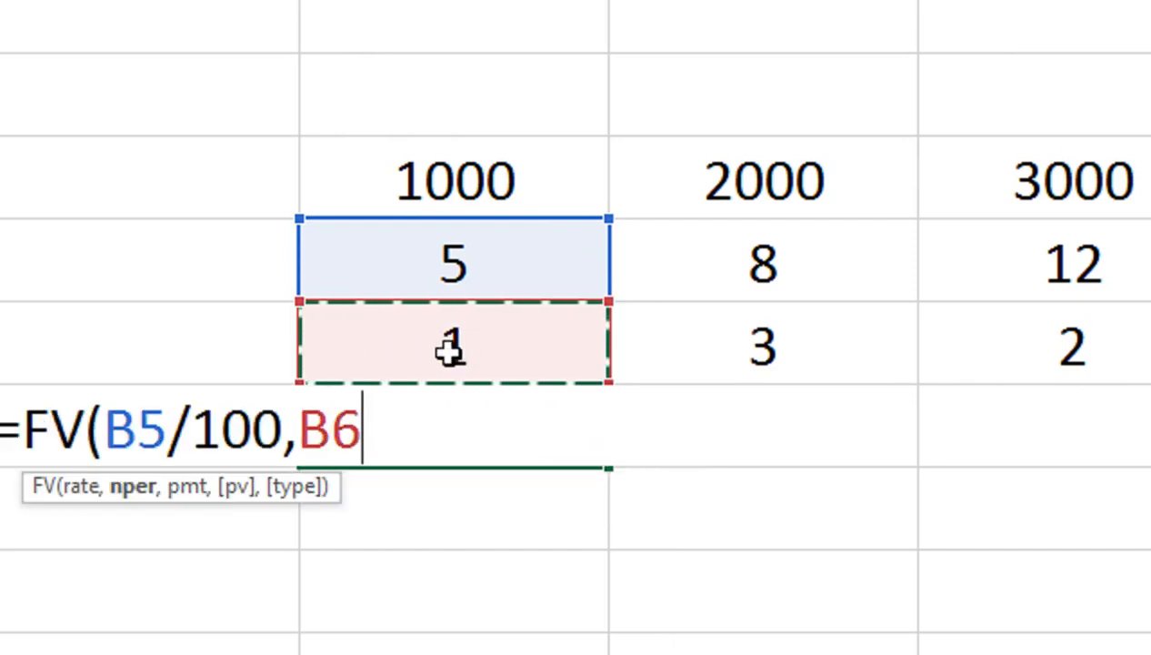
pyautogui.write(',')
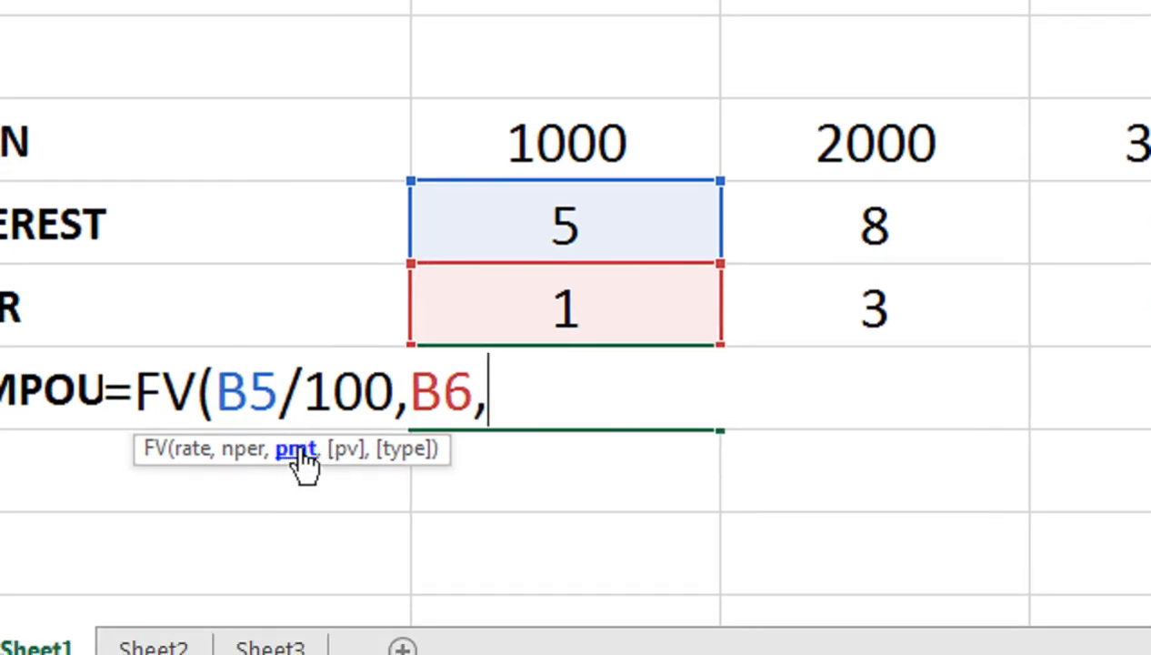
pyautogui.write(',')
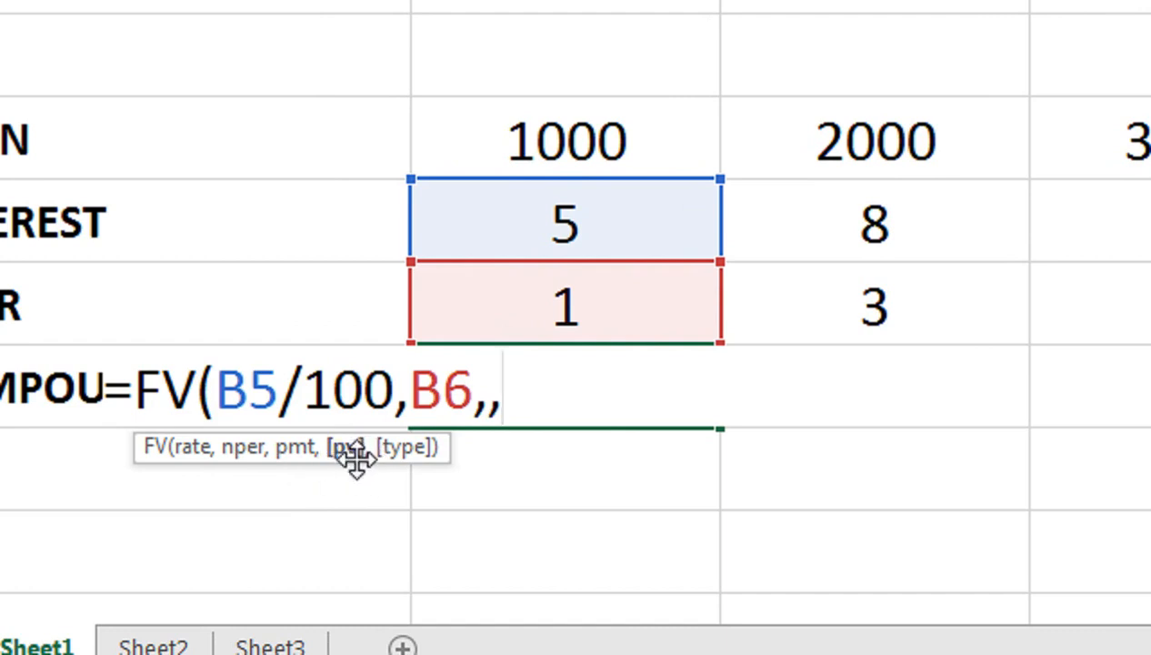
pyautogui.click(570, 137)
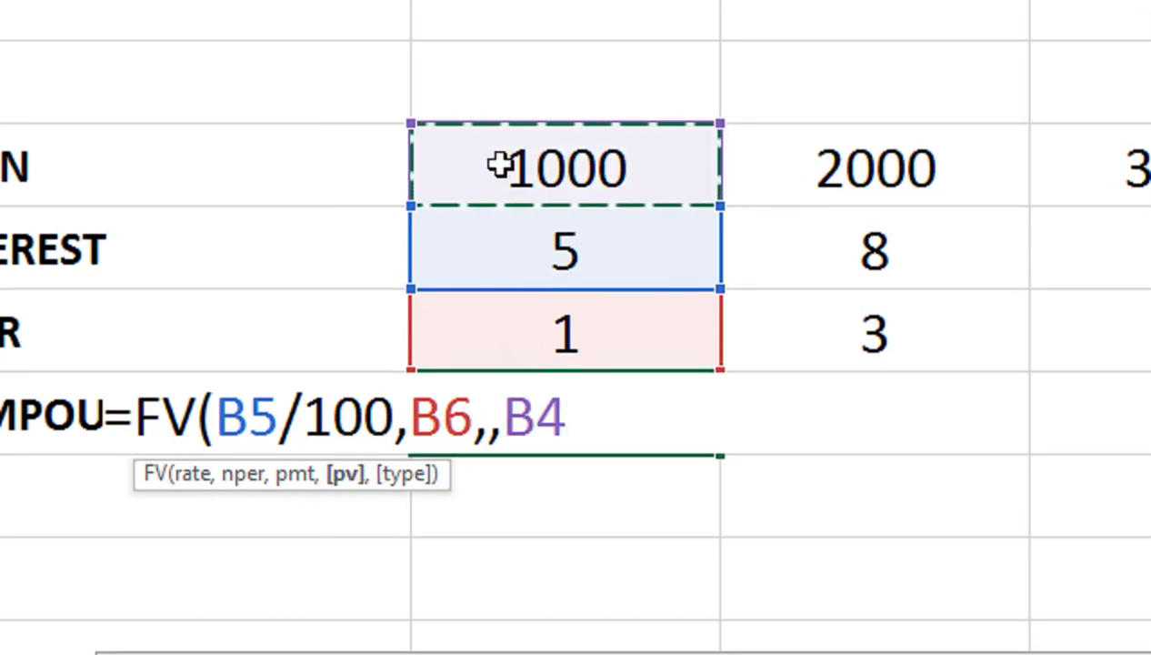
pyautogui.write(')')
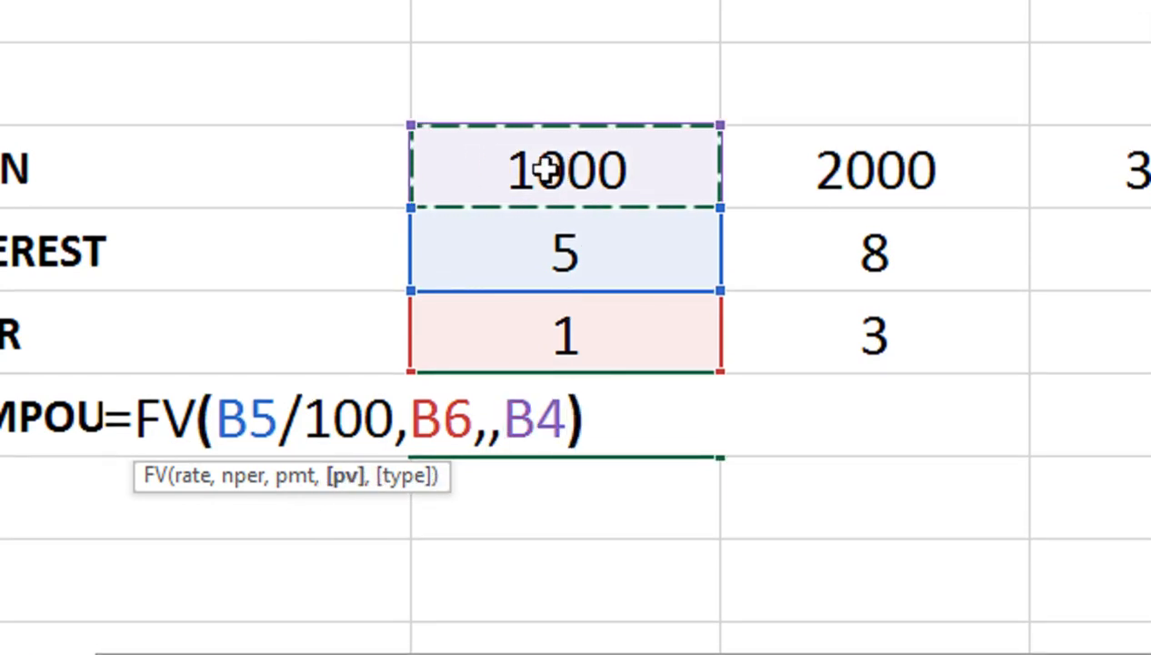
pyautogui.press('Return')
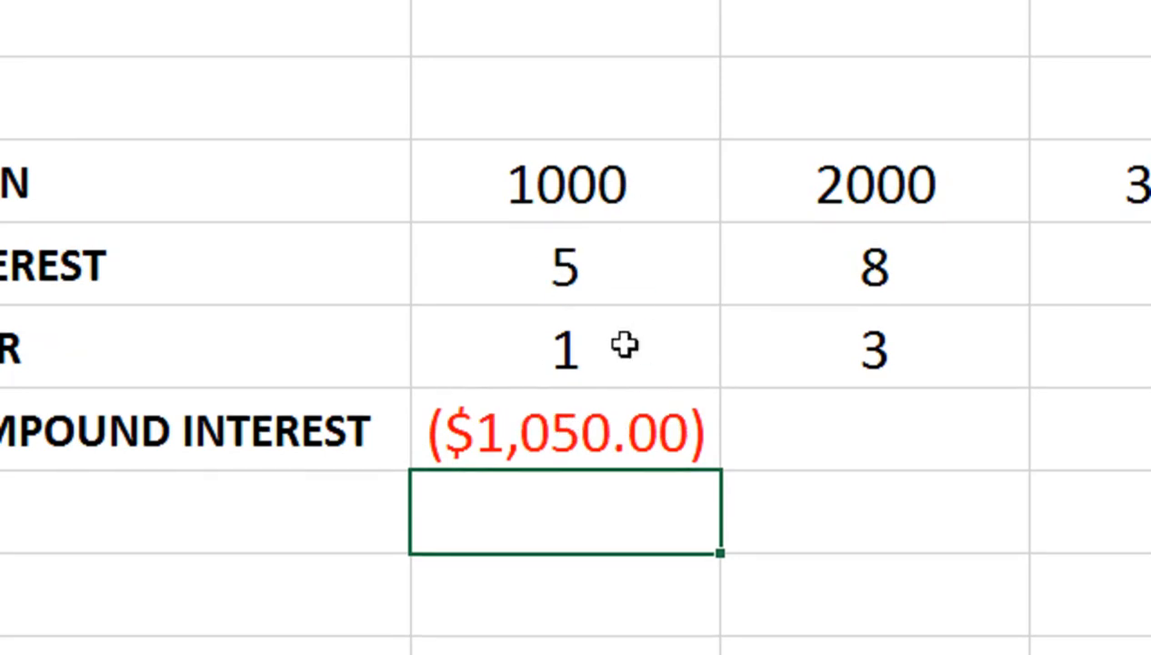
# Copy the compound interest formula from B7 across to F7 for the other loans
pyautogui.click(625, 400)
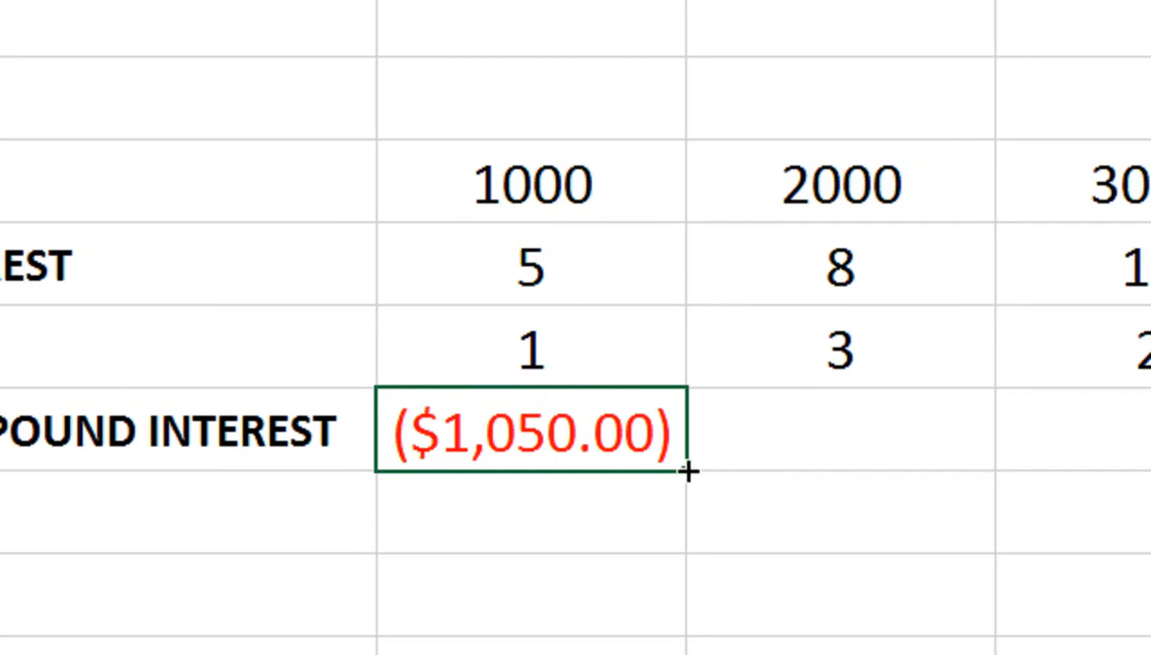
pyautogui.moveTo(688, 470); pyautogui.dragTo(1150, 423)
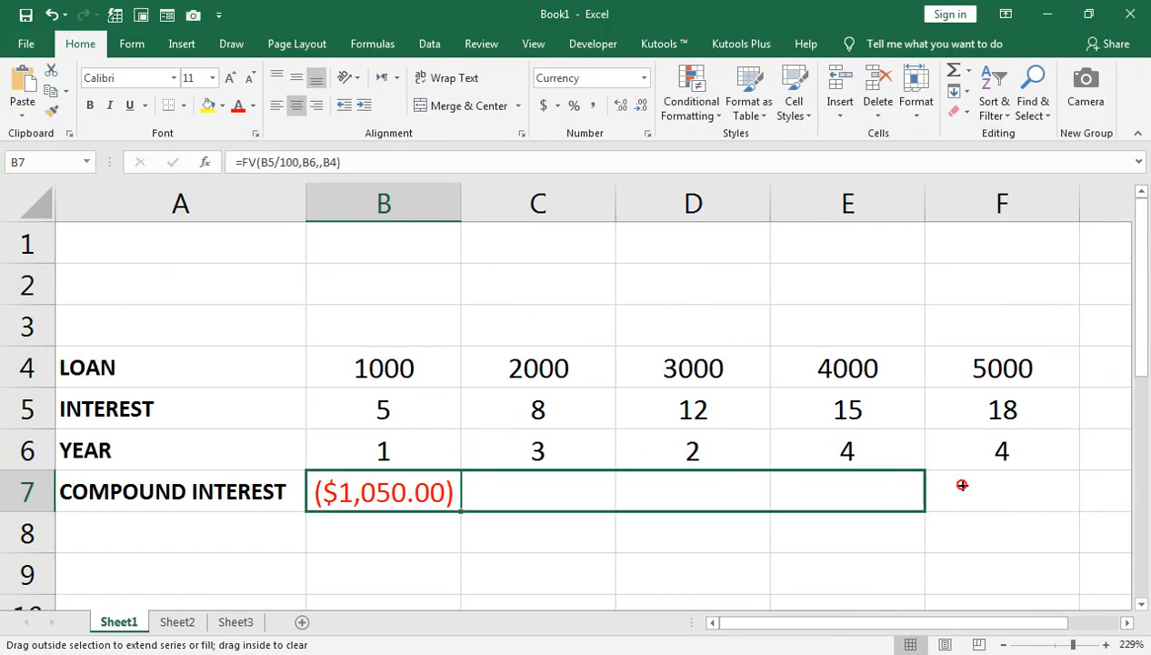
pyautogui.moveTo(1012, 489); pyautogui.dragTo(1012, 489)
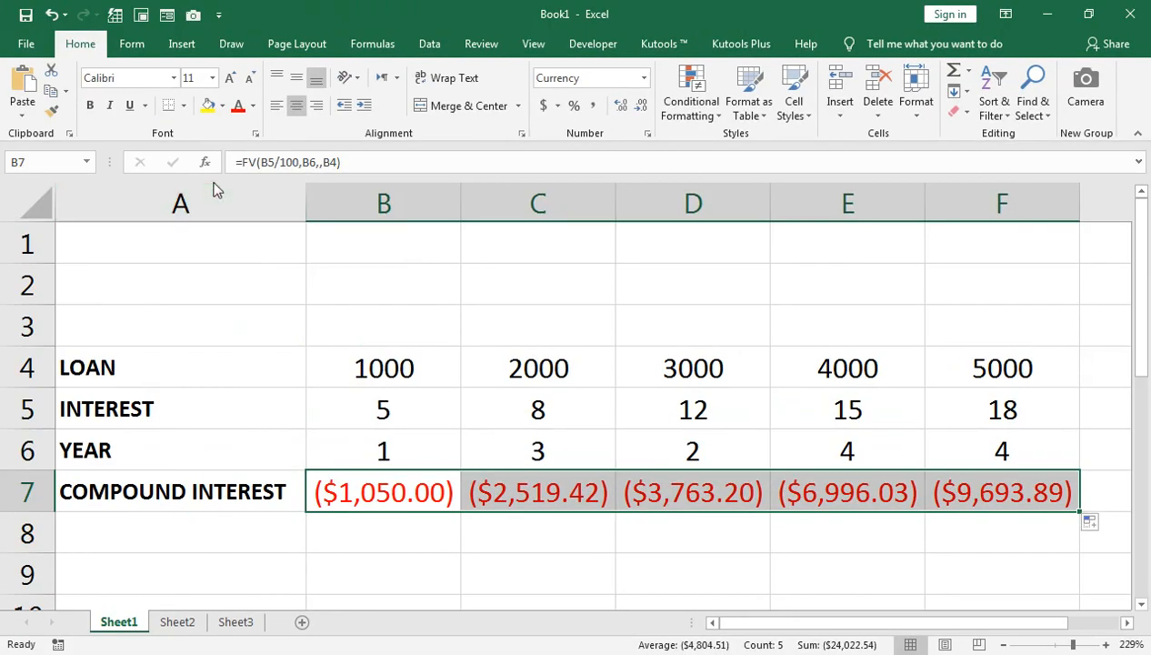
# Add a minus sign before FV in B7 so the formula reads =-FV(B5/100,B6,,B4)
pyautogui.click(376, 494)
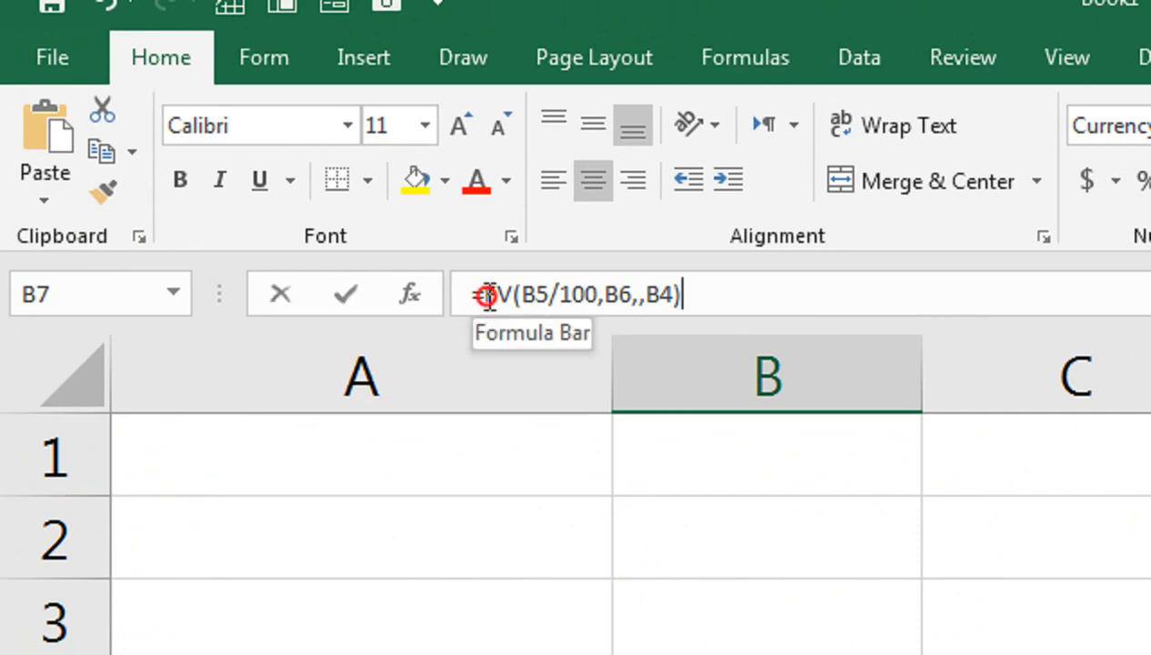
pyautogui.click(489, 296)
pyautogui.write('-')
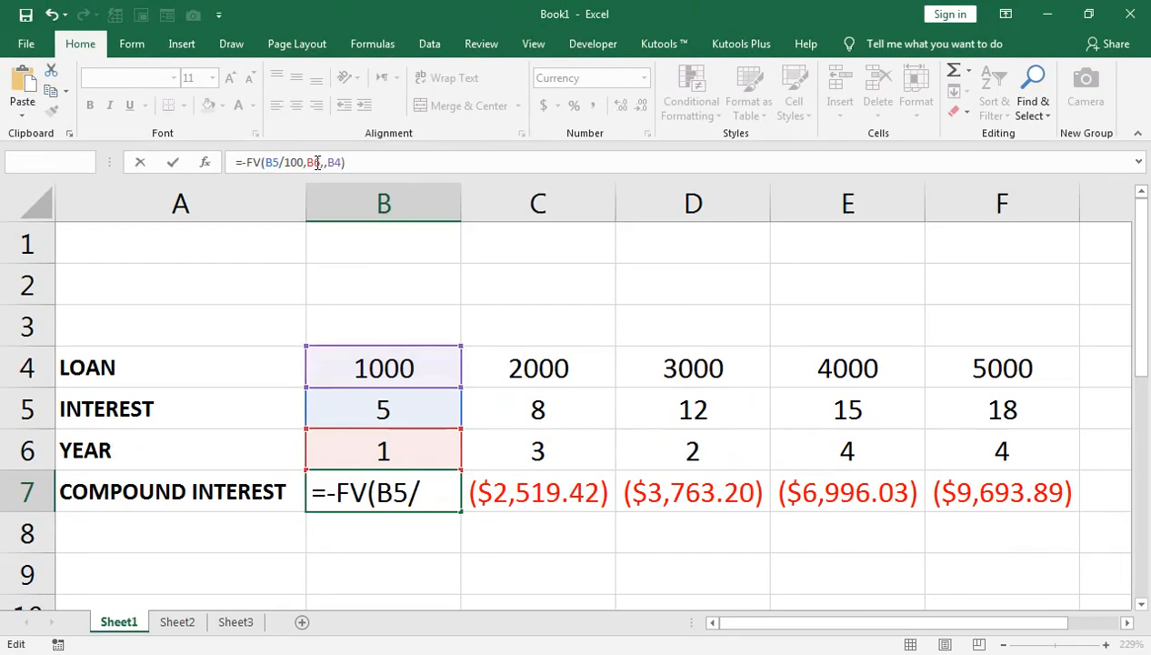
pyautogui.press('Return')
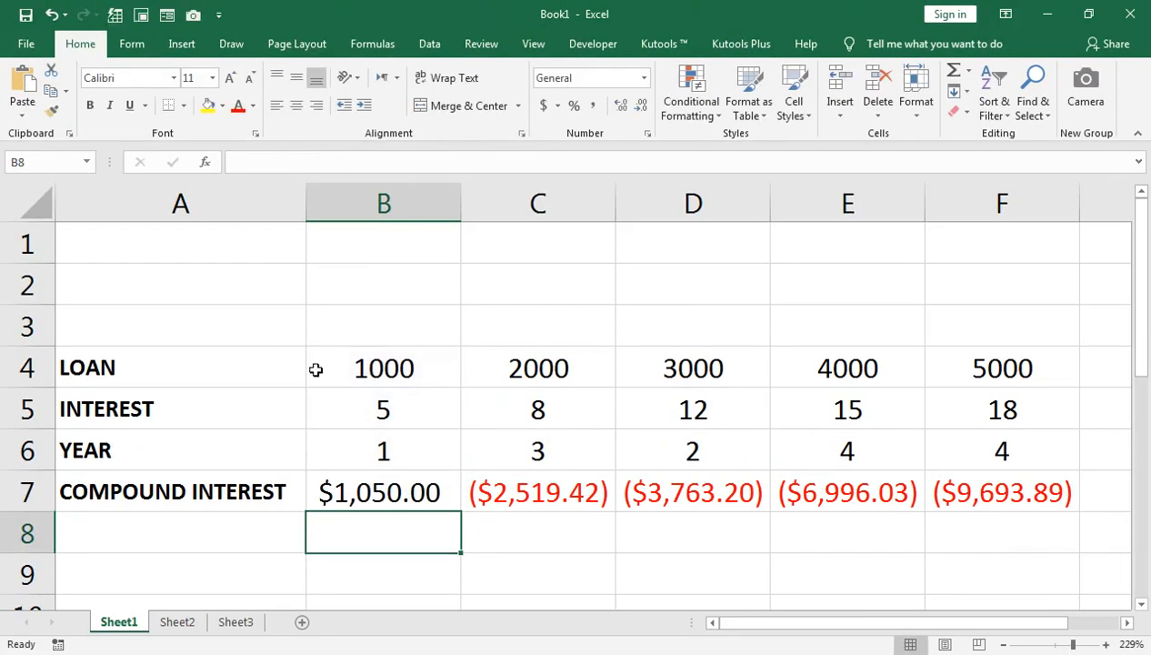
# Fill the negated formula from B7 across to F7 and apply the comma number style to the row
pyautogui.click(419, 478)
pyautogui.moveTo(461, 512); pyautogui.dragTo(1009, 480)
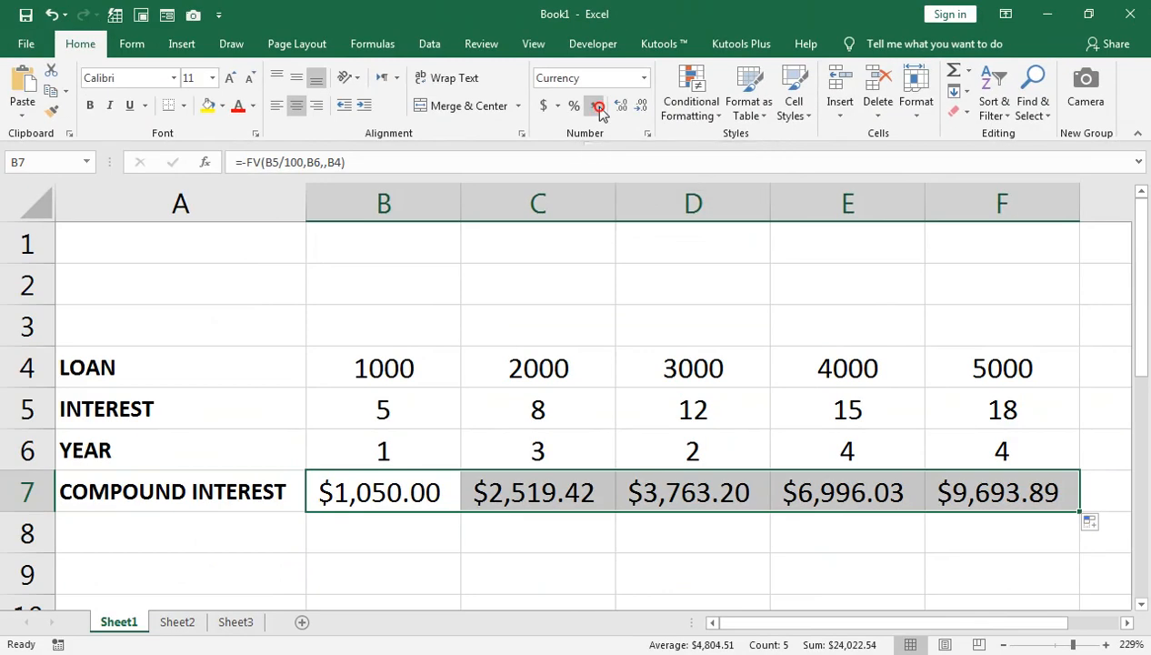
pyautogui.click(486, 211)
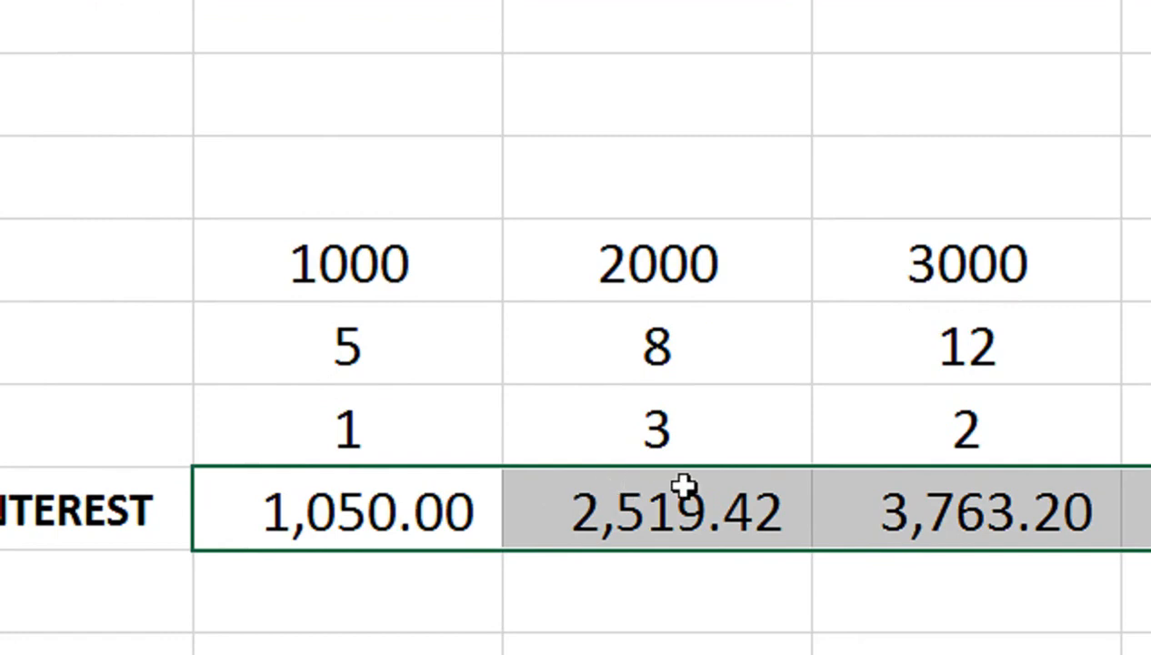
# Change the first loan's inputs in column B to a loan of 1500, interest of 6 and 2 years
pyautogui.click(387, 263)
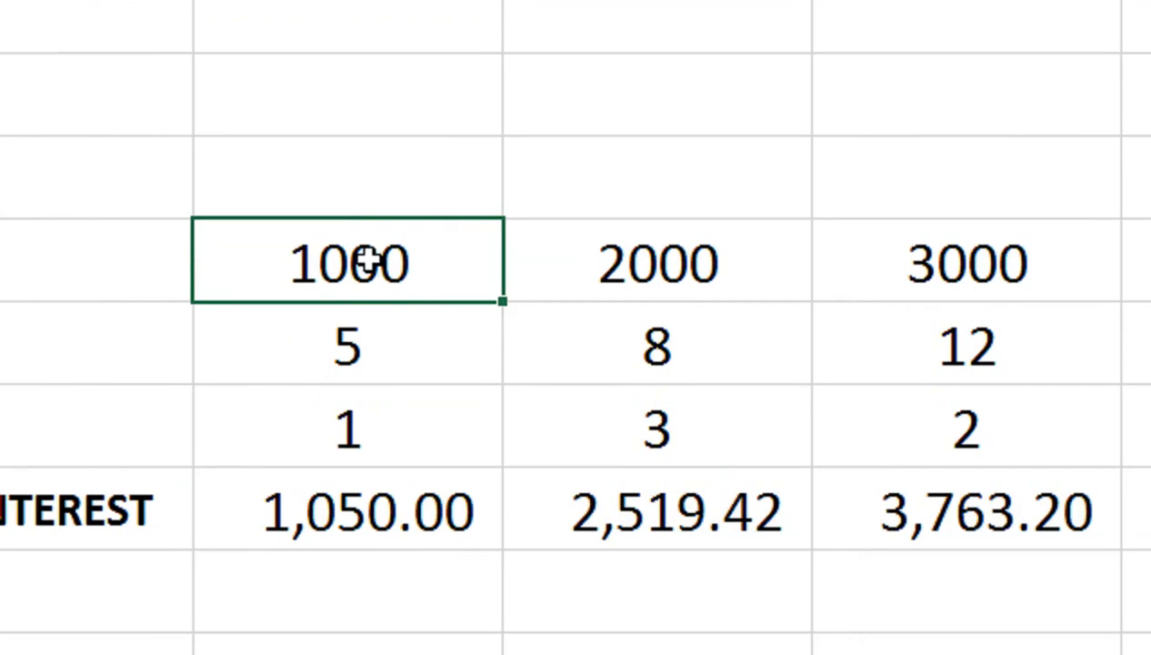
pyautogui.write('1500')
pyautogui.press('Return')
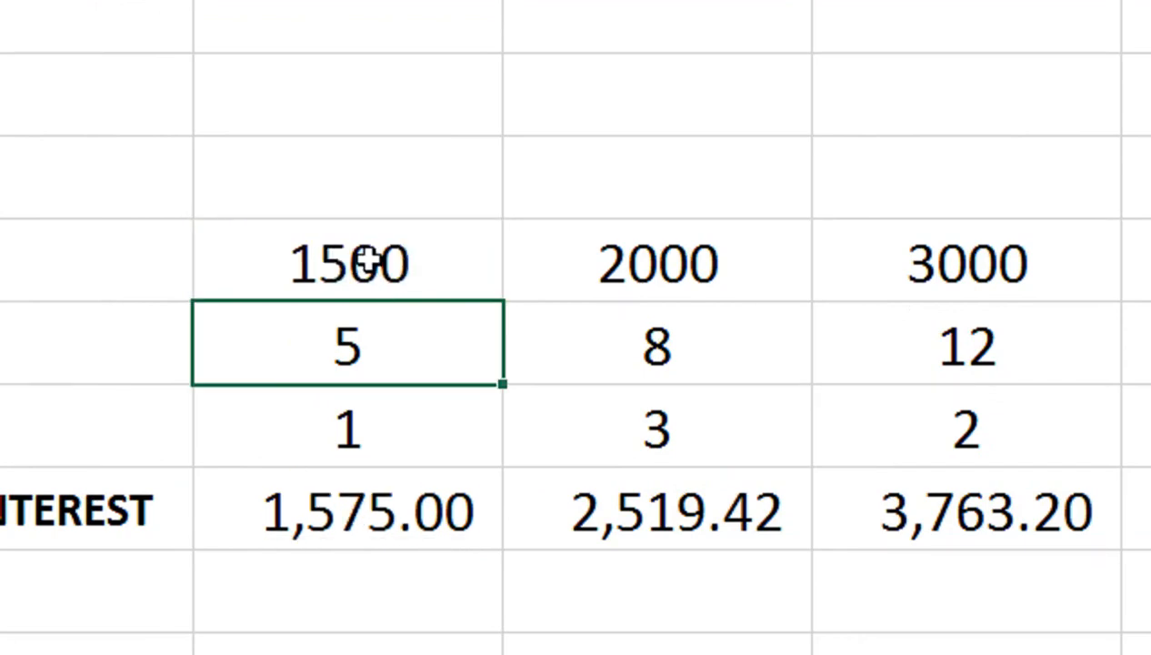
pyautogui.write('6')
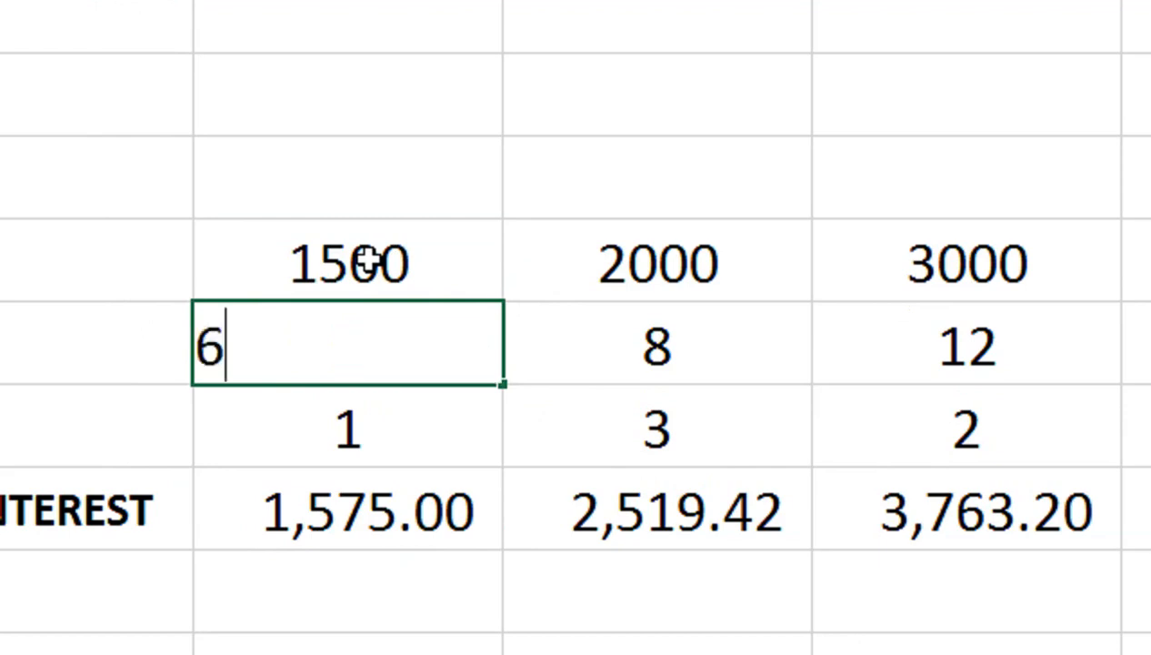
pyautogui.press('Return')
pyautogui.write('2')
pyautogui.press('Return')
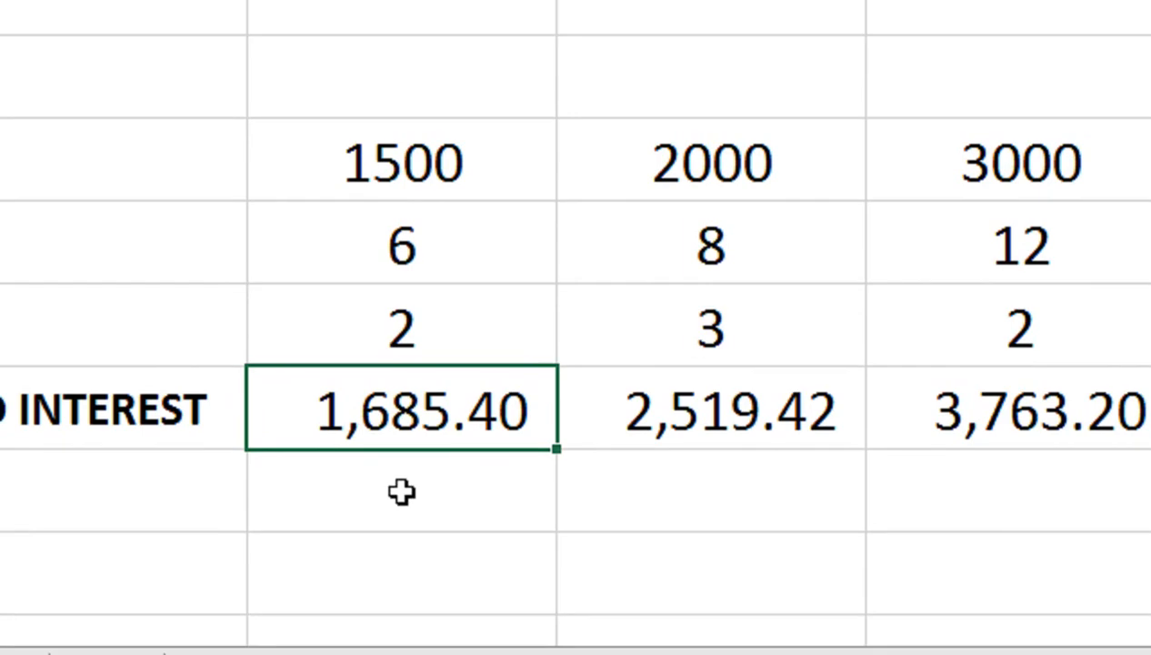
# Calculate the first loan's compound interest in cell B8 with the formula =B4*POWER(1+B5/100,B6)
pyautogui.click(401, 491)
pyautogui.doubleClick(403, 491)
pyautogui.write('=')
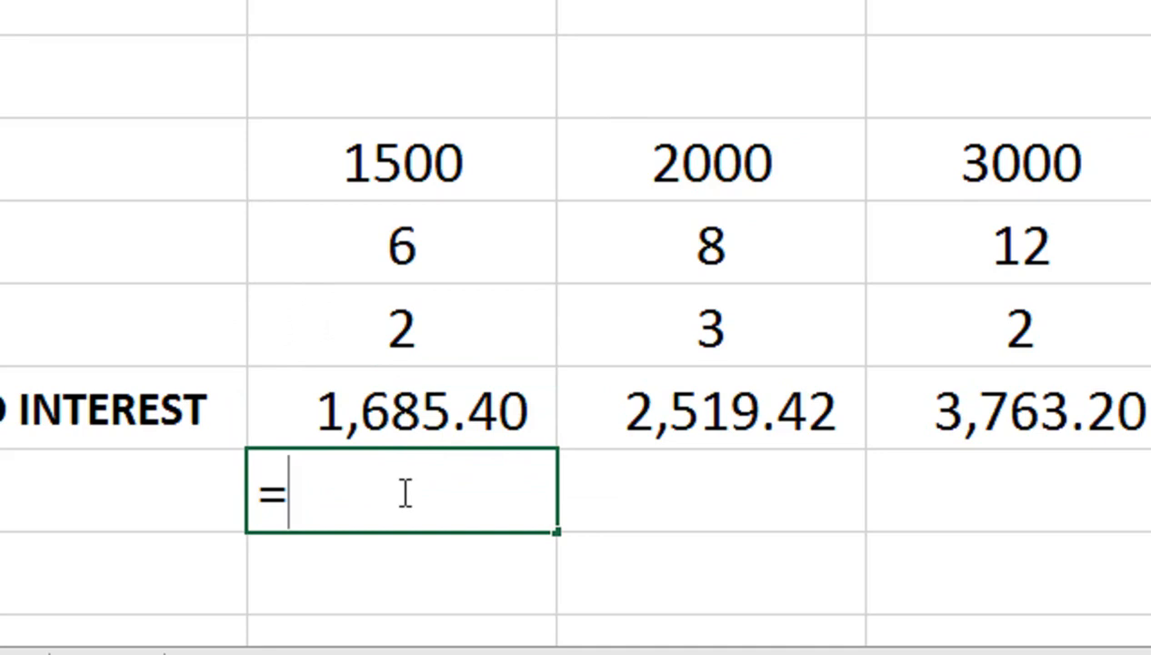
pyautogui.press('Up')
pyautogui.press('Up')
pyautogui.press('Up')
pyautogui.press('Up')
pyautogui.write('*POWER(')
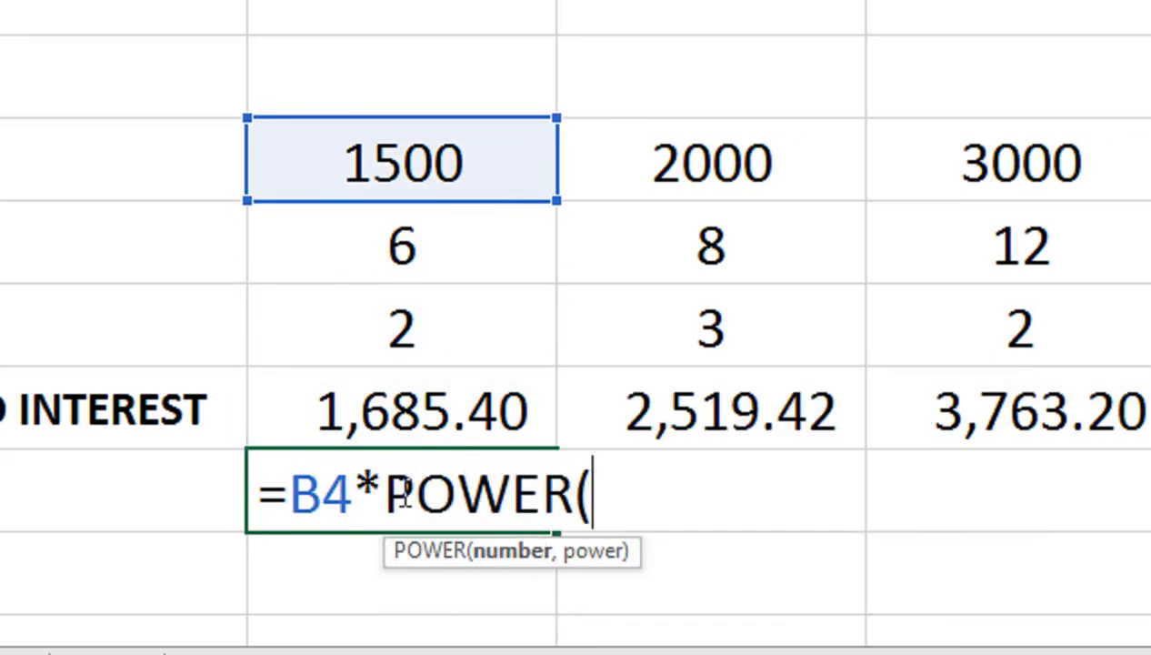
pyautogui.write('1')
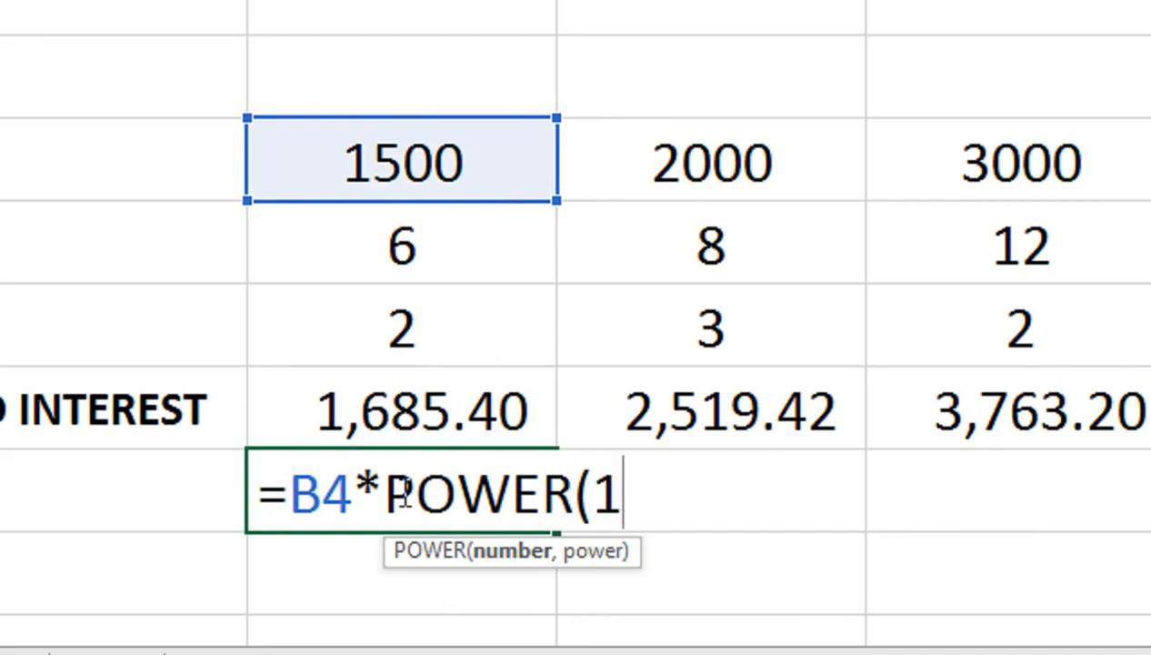
pyautogui.write('+')
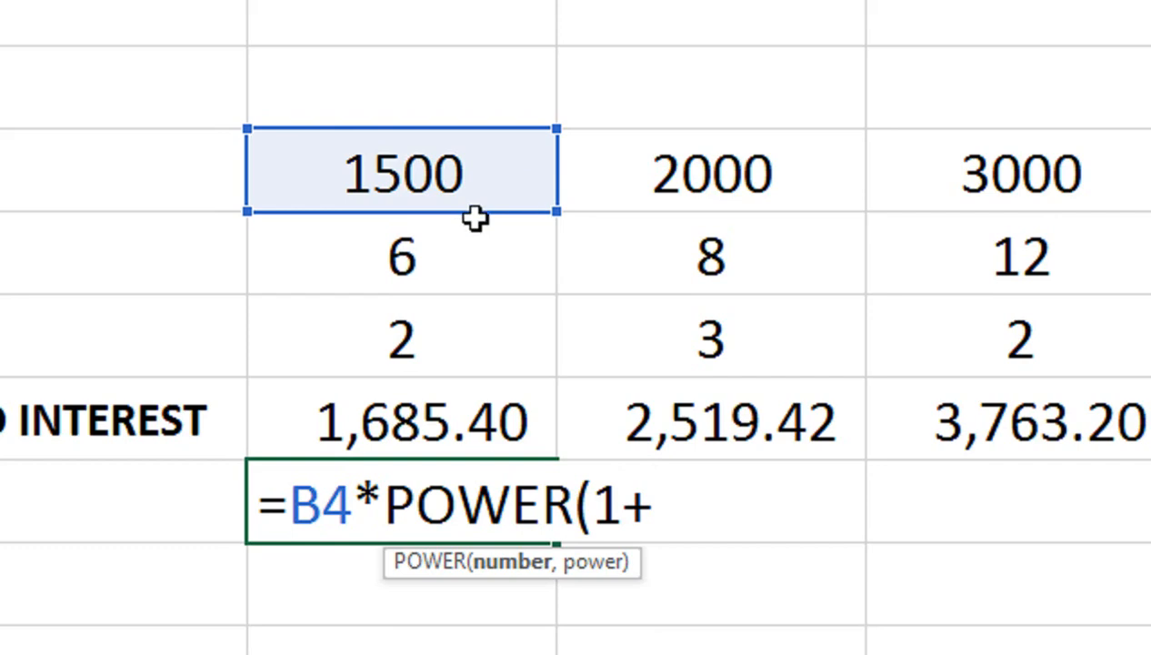
pyautogui.click(460, 257)
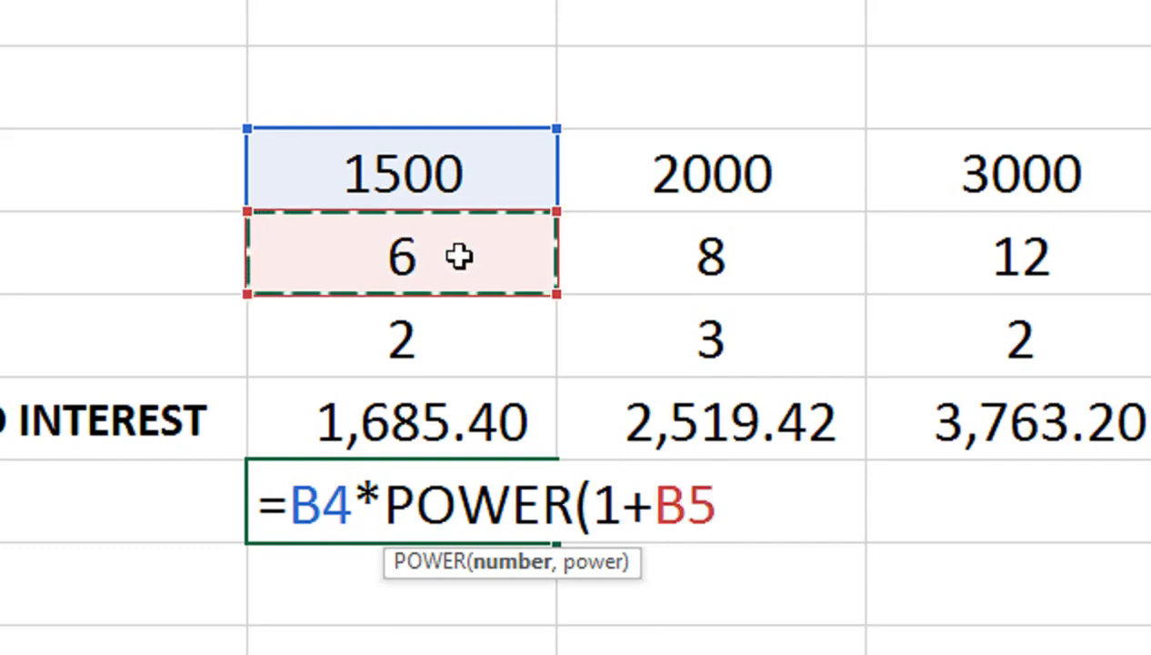
pyautogui.write('/100,')
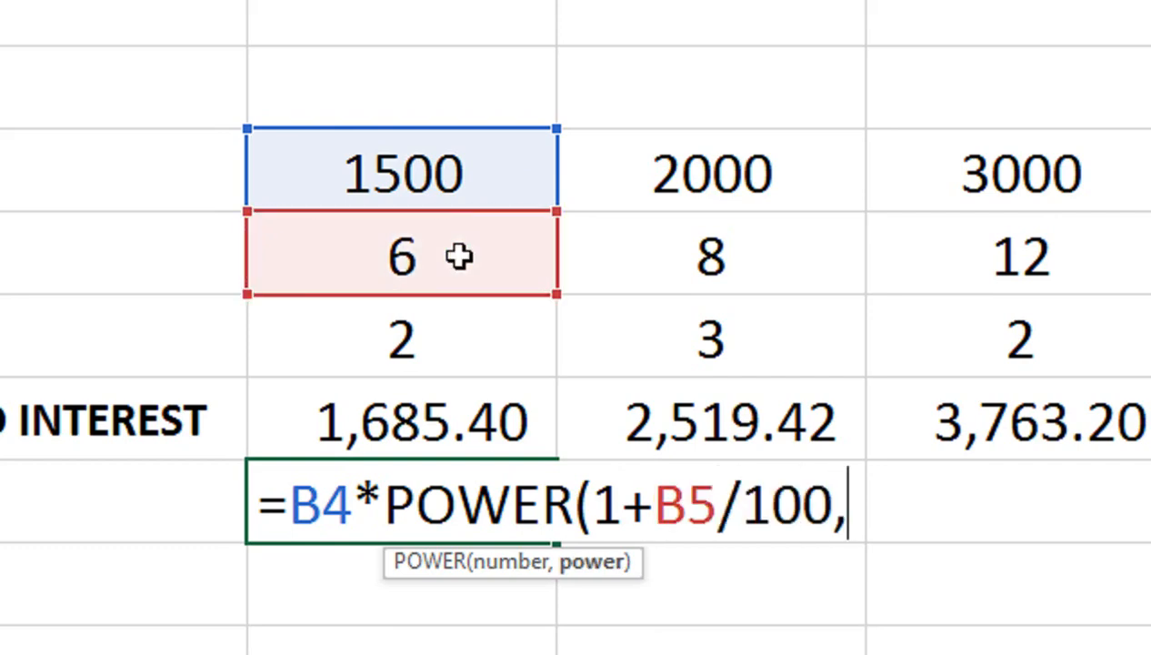
pyautogui.click(384, 351)
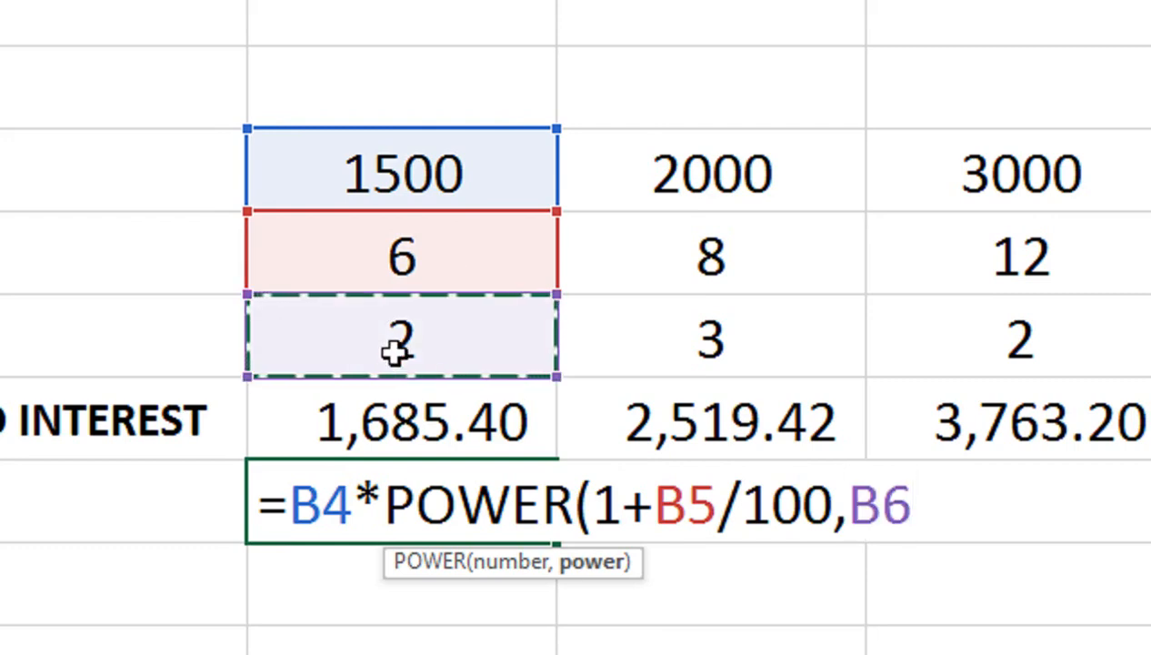
pyautogui.write(')')
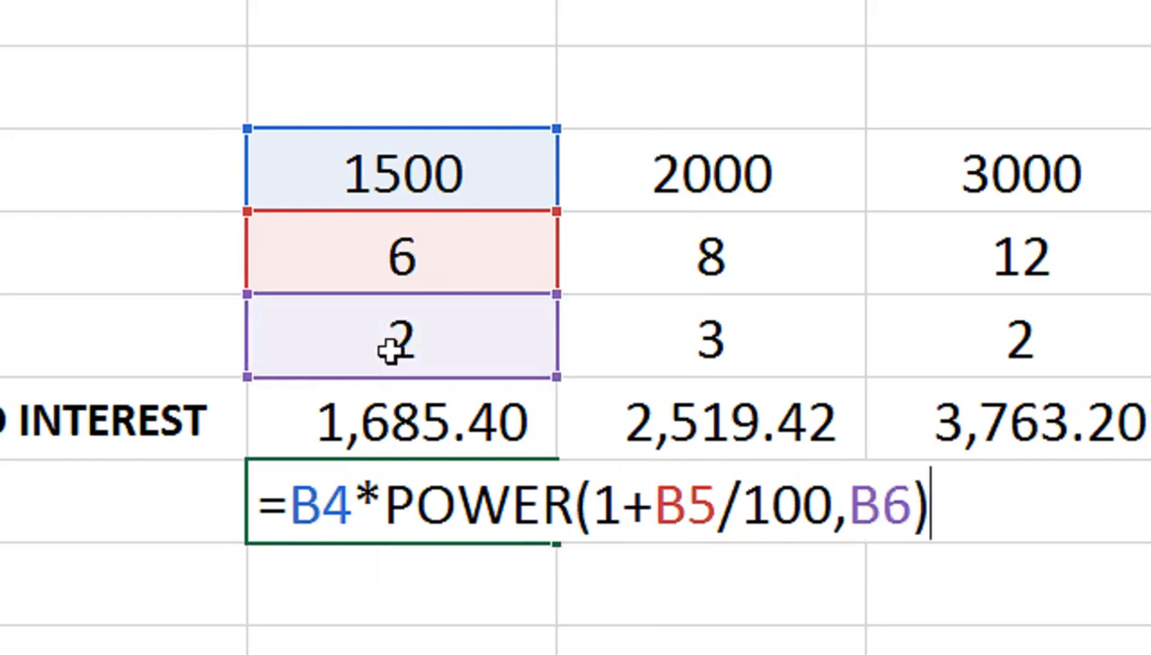
pyautogui.press('Return')
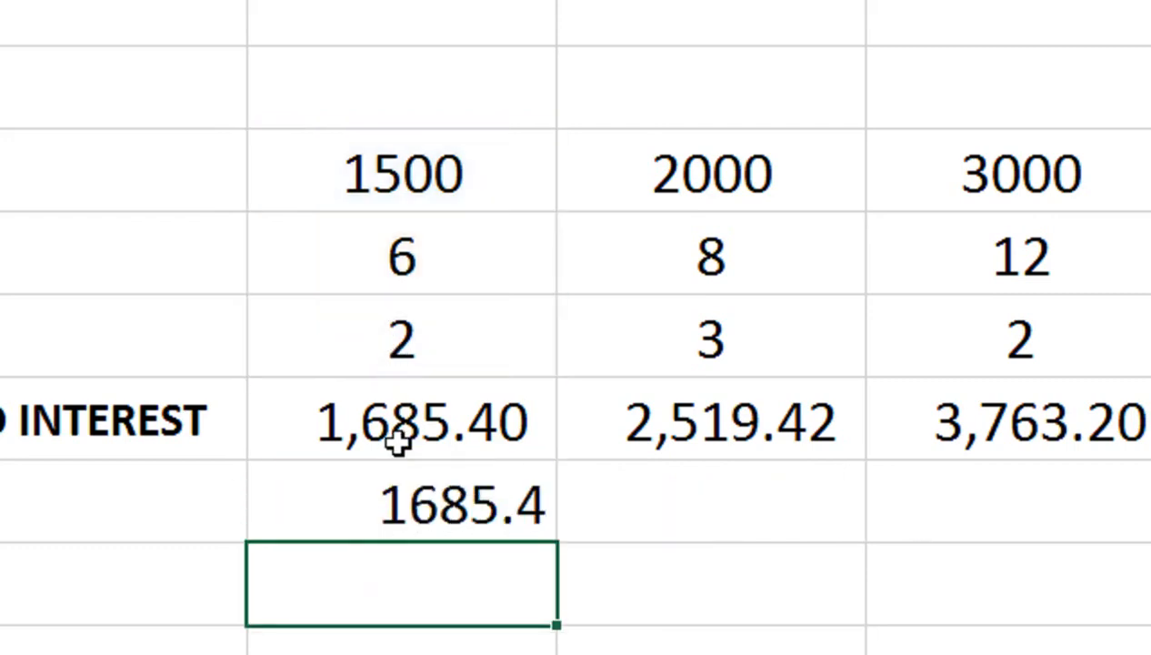
# Fill the POWER formula from B8 across to F8, then centre the row and apply the comma number style
pyautogui.click(416, 500)
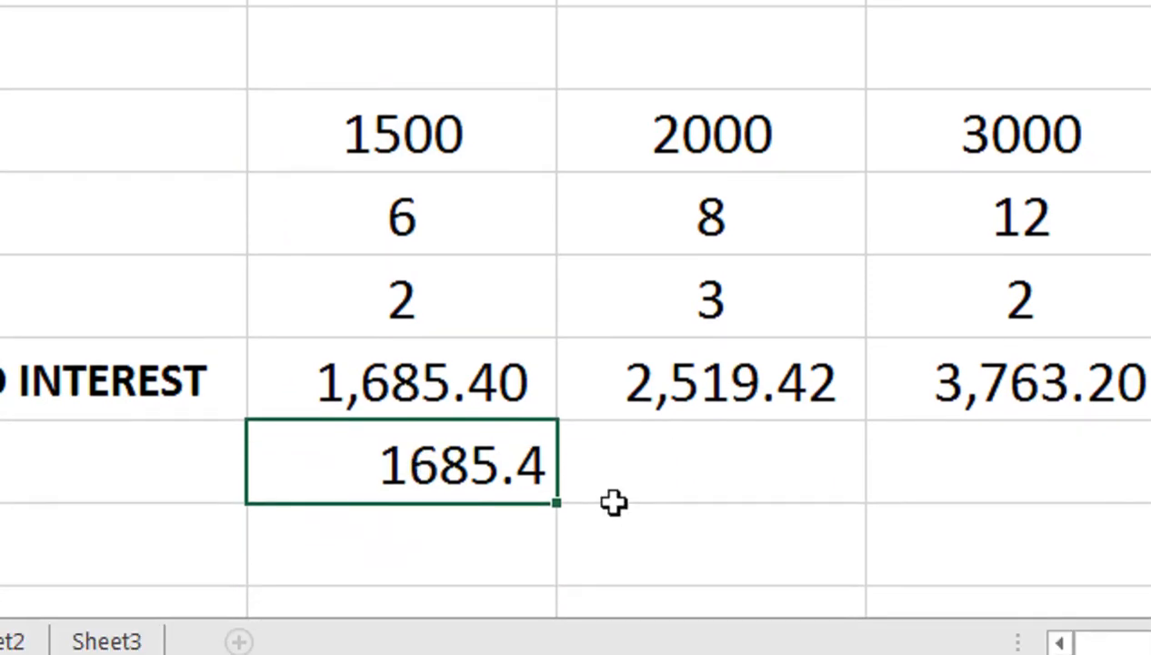
pyautogui.moveTo(559, 493); pyautogui.dragTo(1150, 441)
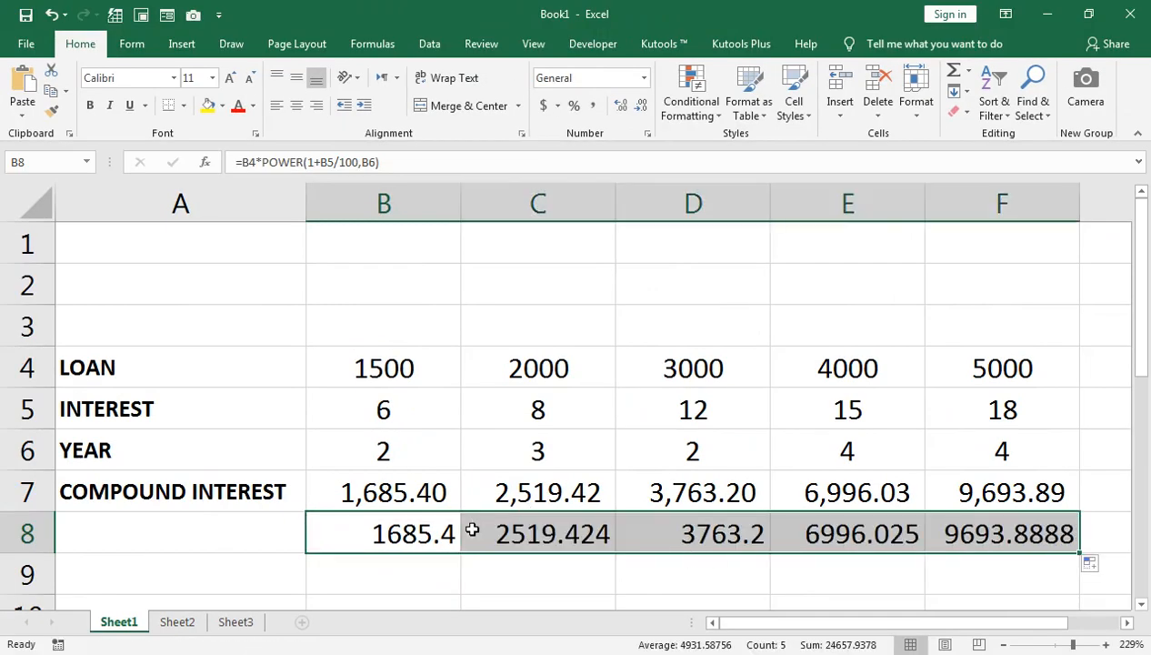
pyautogui.click(295, 105)
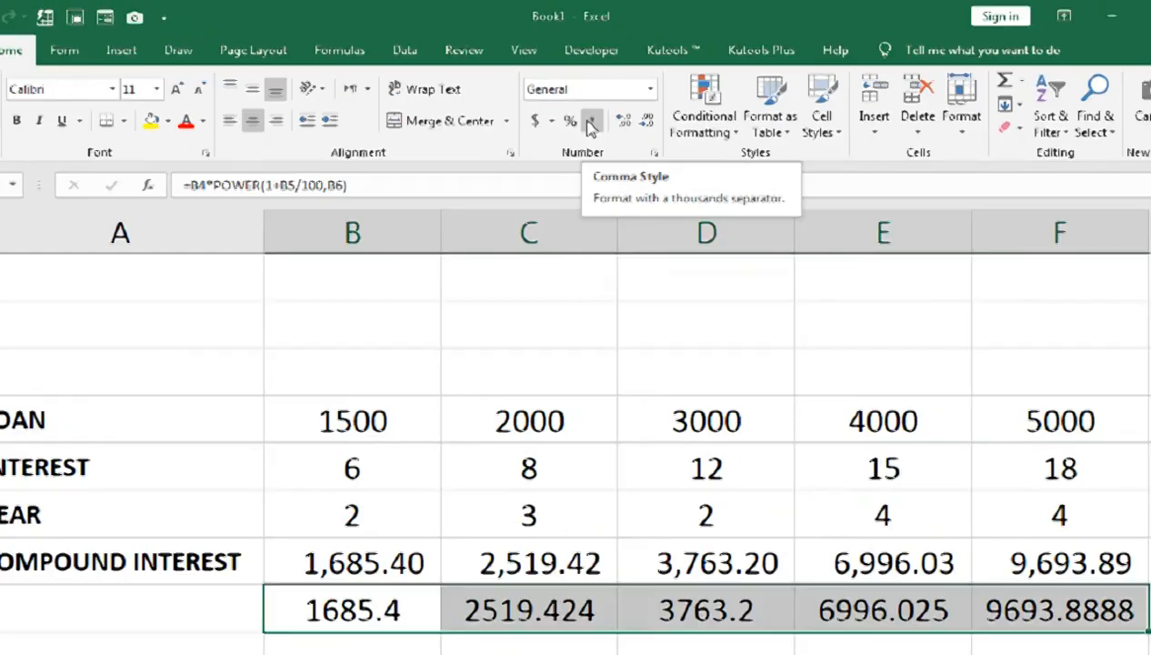
pyautogui.click(578, 211)
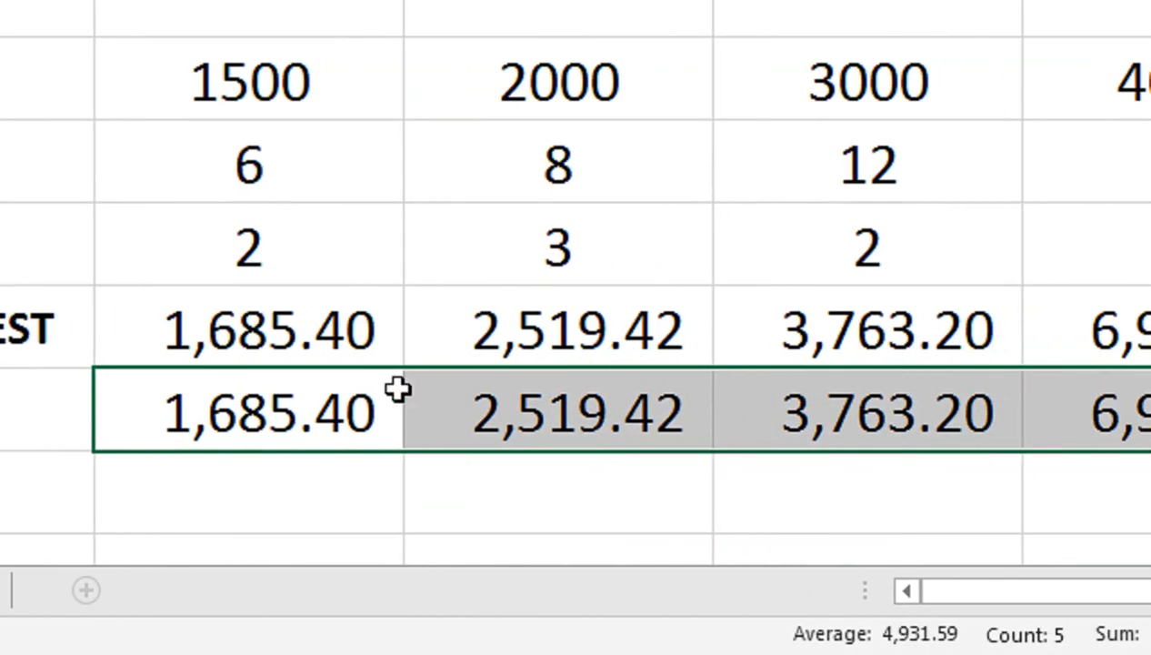
# Review the POWER formula in B8 and the FV formula in B7 to compare the two methods
pyautogui.click(499, 451)
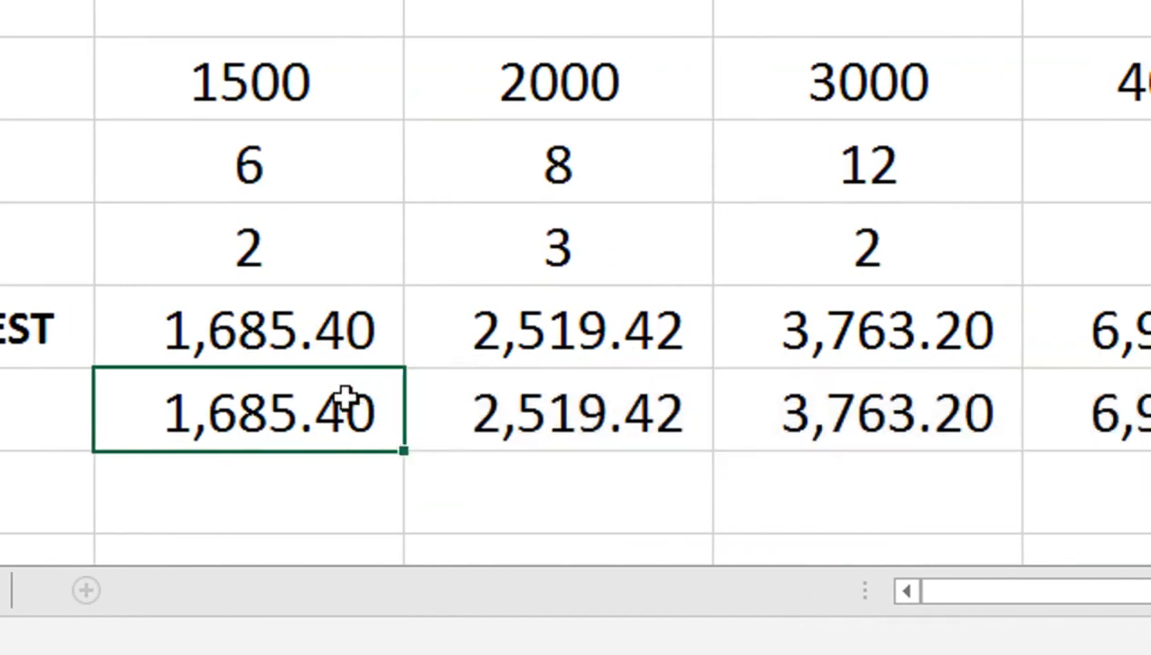
pyautogui.doubleClick(345, 397)
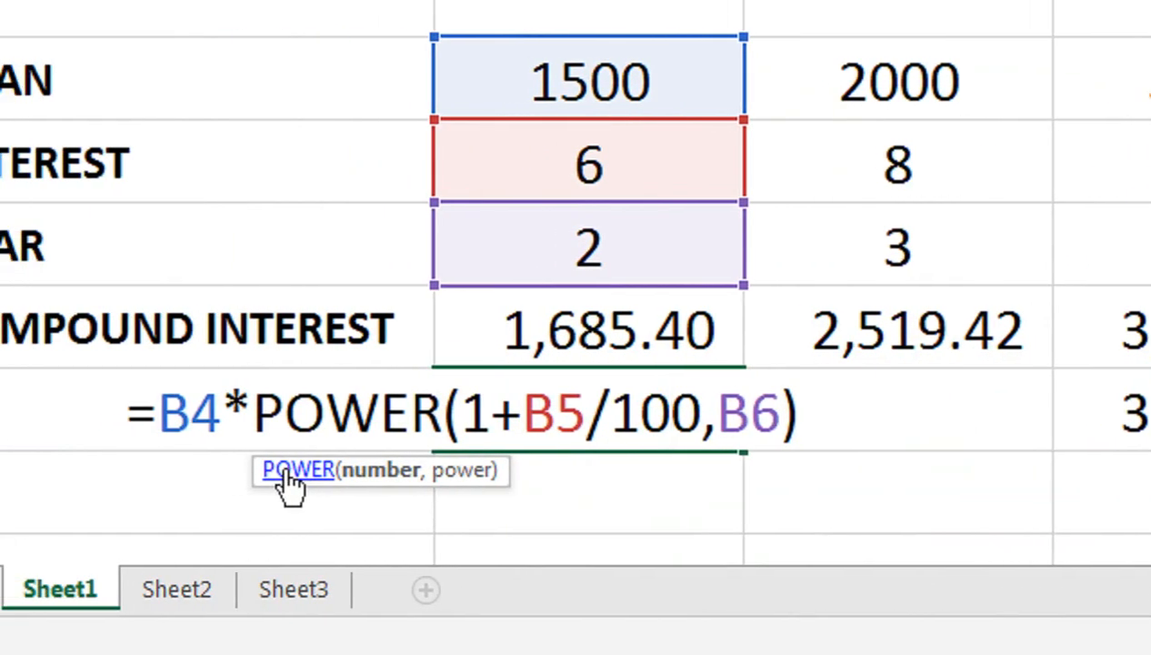
pyautogui.press('Return')
pyautogui.doubleClick(645, 318)
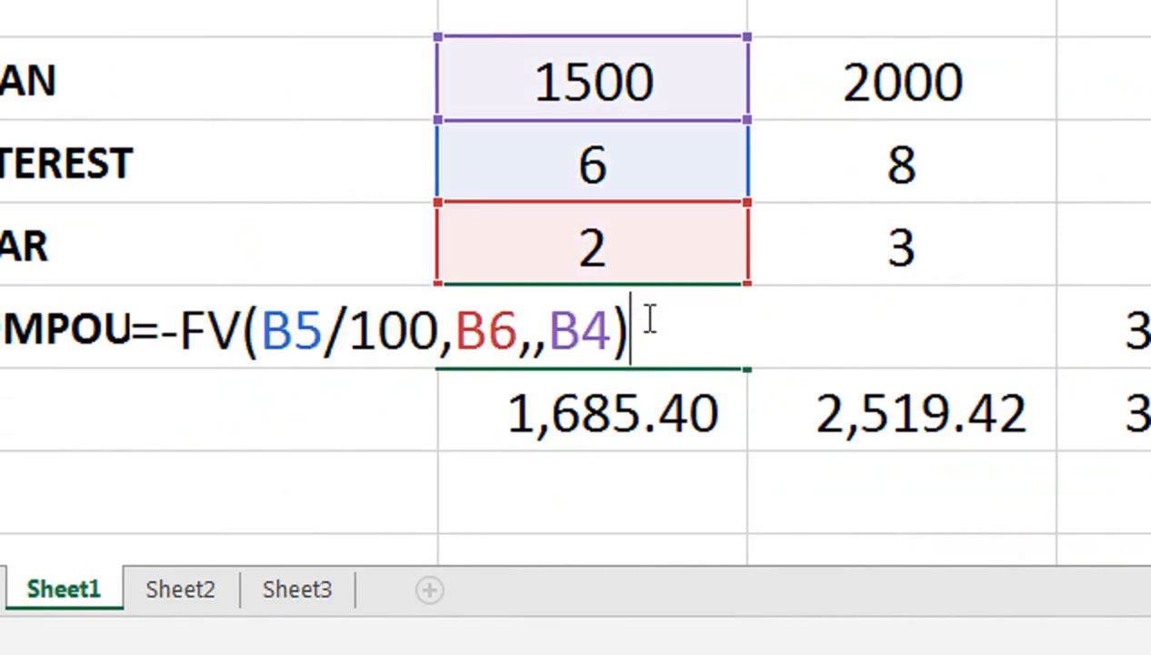
pyautogui.press('Return')
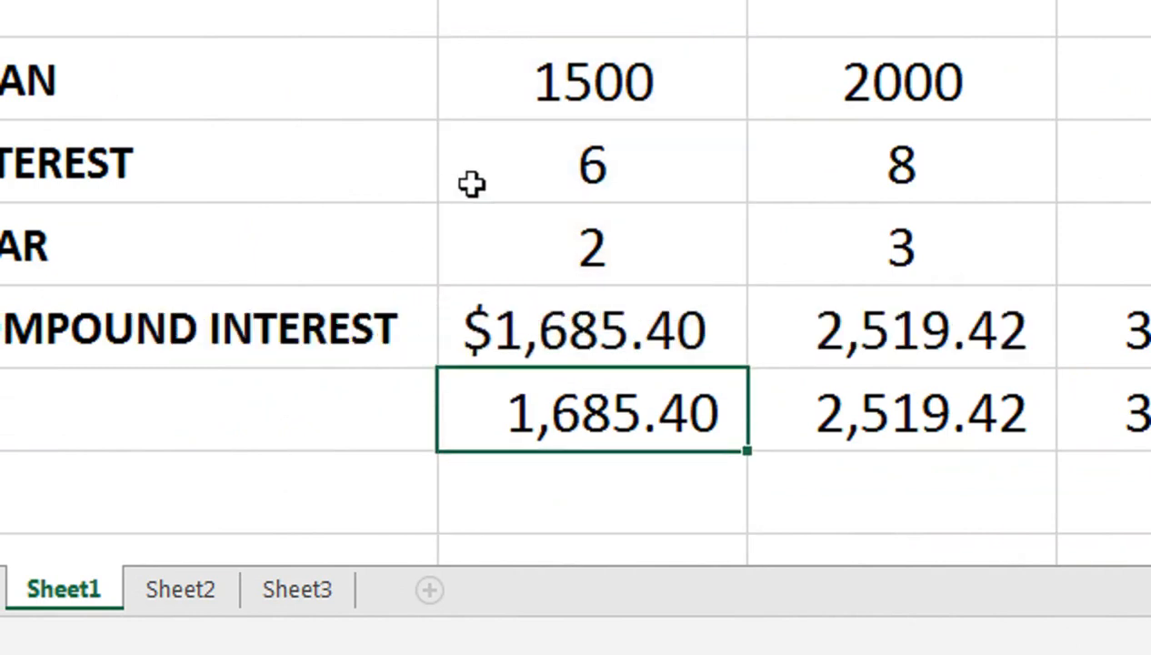
# Set the first loan's inputs to a loan of 1000, interest of 5 and 1 year, and apply the comma number style to B7
pyautogui.click(591, 83)
pyautogui.write('1000')
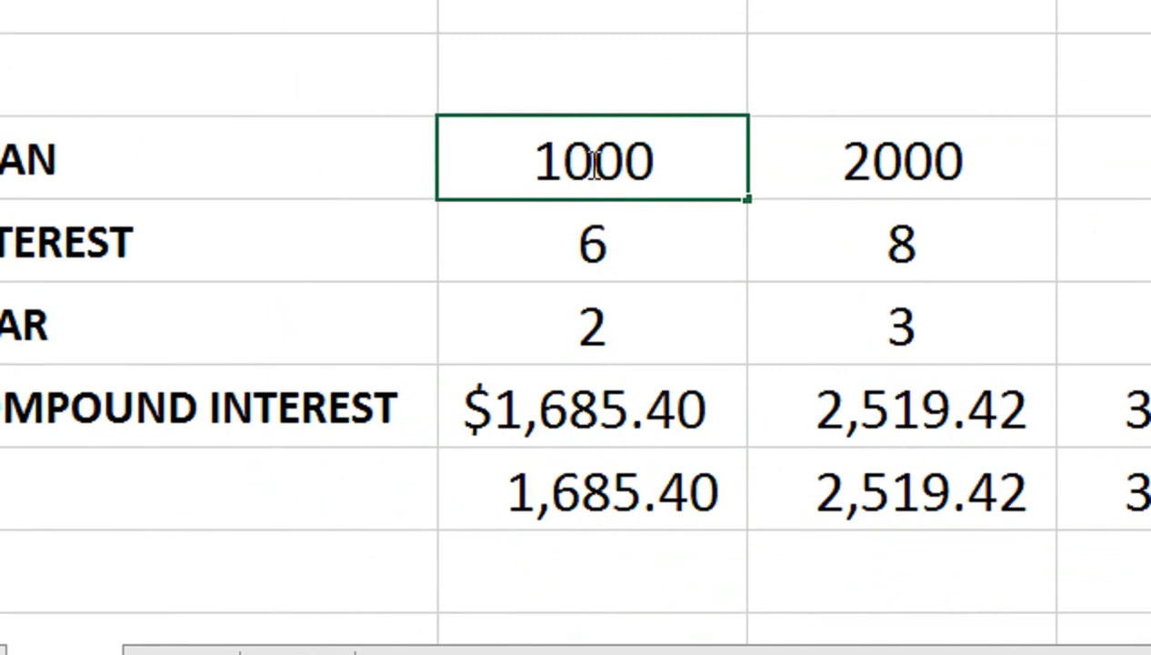
pyautogui.press('Return')
pyautogui.write('5')
pyautogui.press('Return')
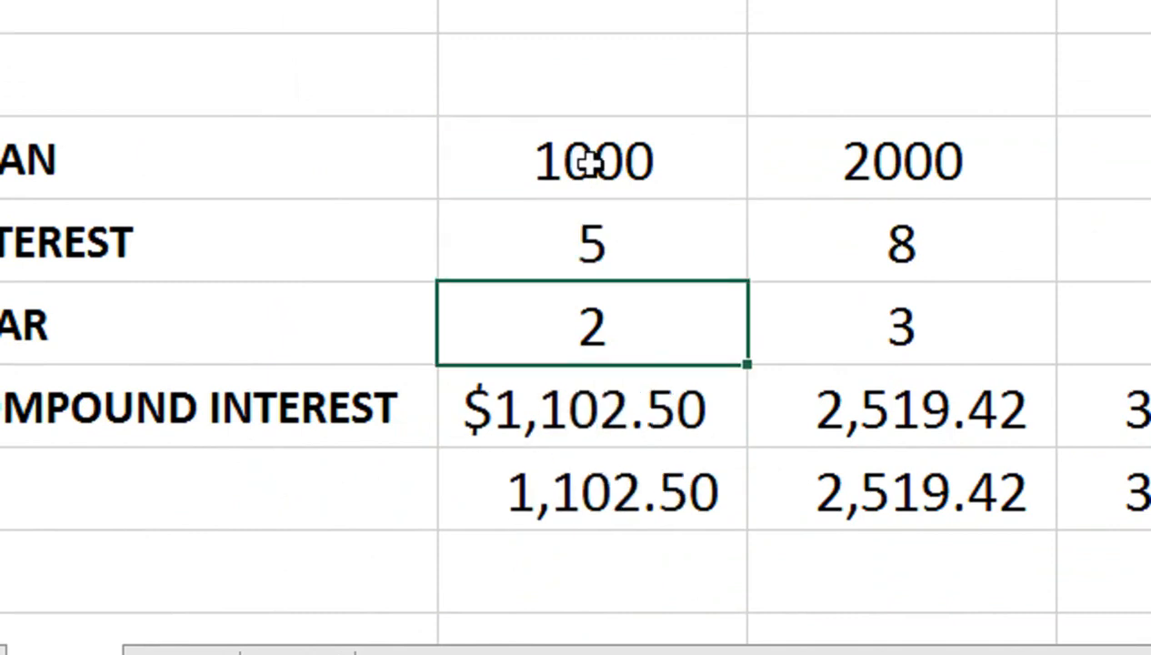
pyautogui.write('2')
pyautogui.press('BackSpace')
pyautogui.write('1')
pyautogui.press('Return')
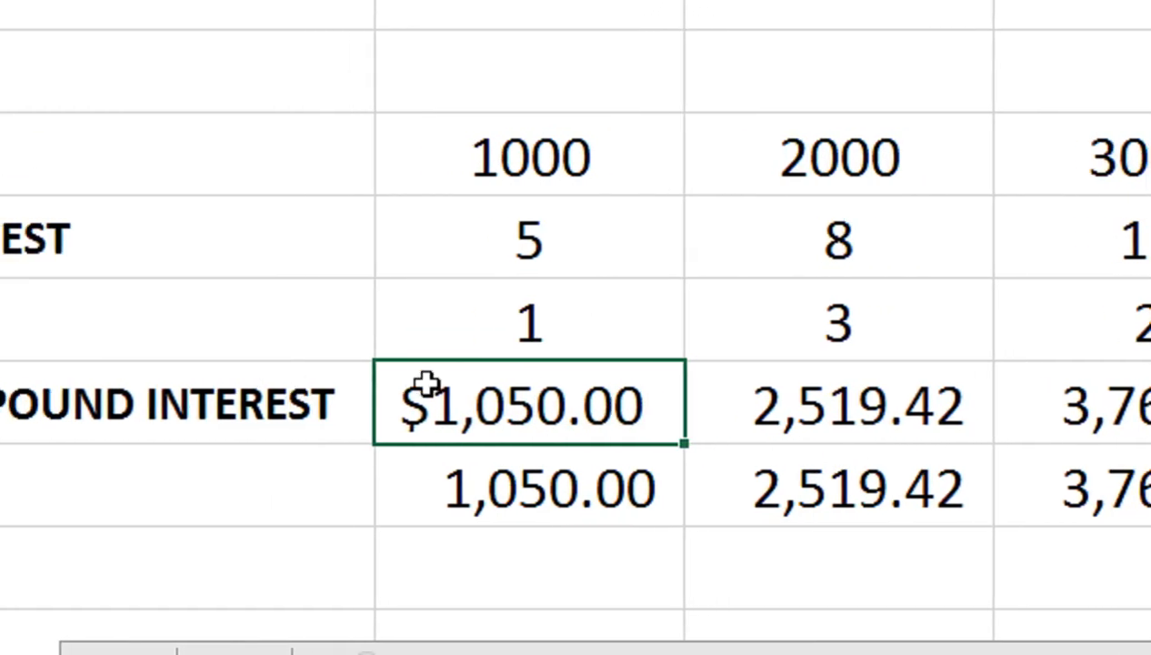
pyautogui.hotkey('ctrl', 'z')
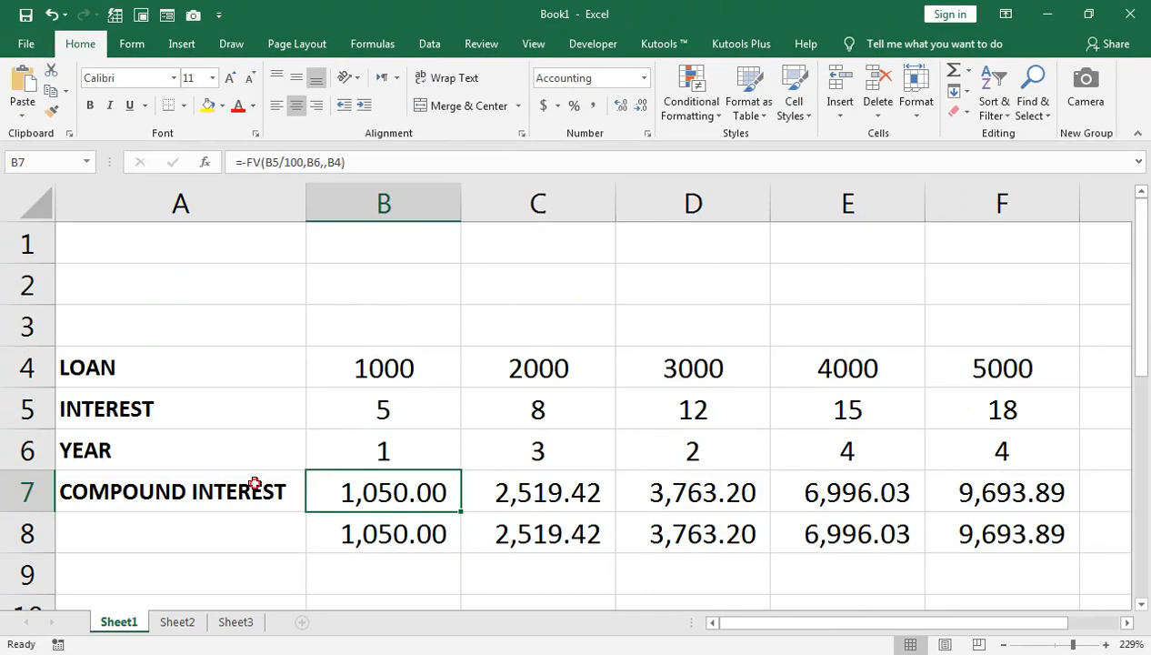
# Copy the COMPOUND INTEREST label from A7 down to A8 and enter the label SIMPLE INTEREST in A9
pyautogui.moveTo(255, 485); pyautogui.dragTo(253, 528)
pyautogui.hotkey('ctrl', 'd')
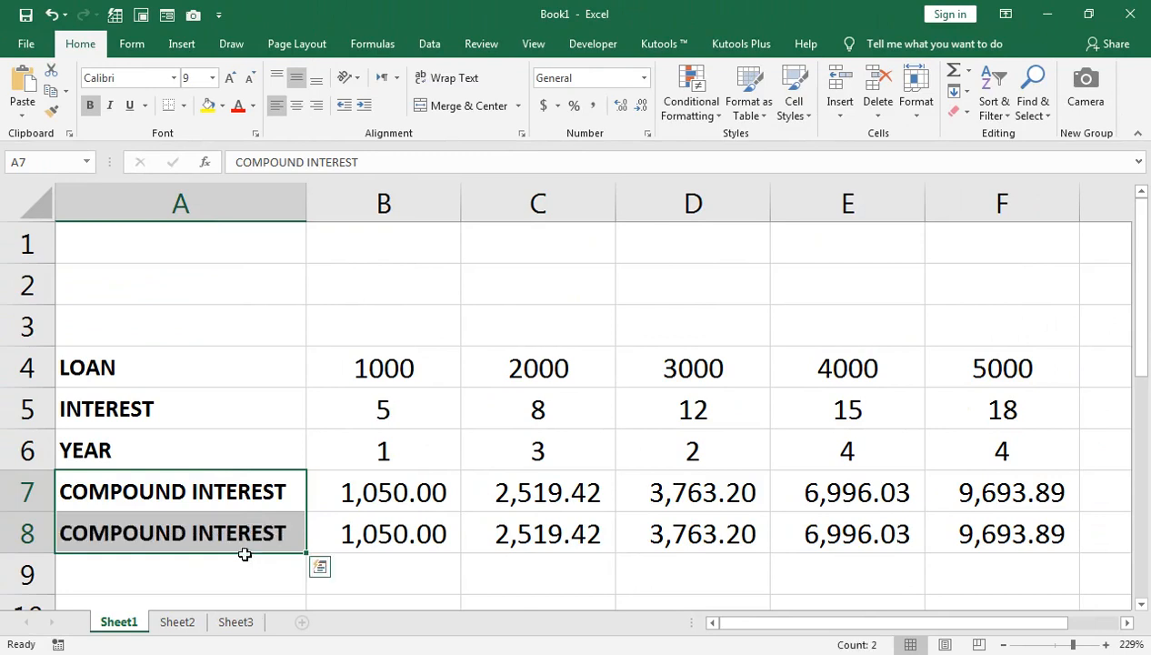
pyautogui.click(233, 572)
pyautogui.write('SIM')
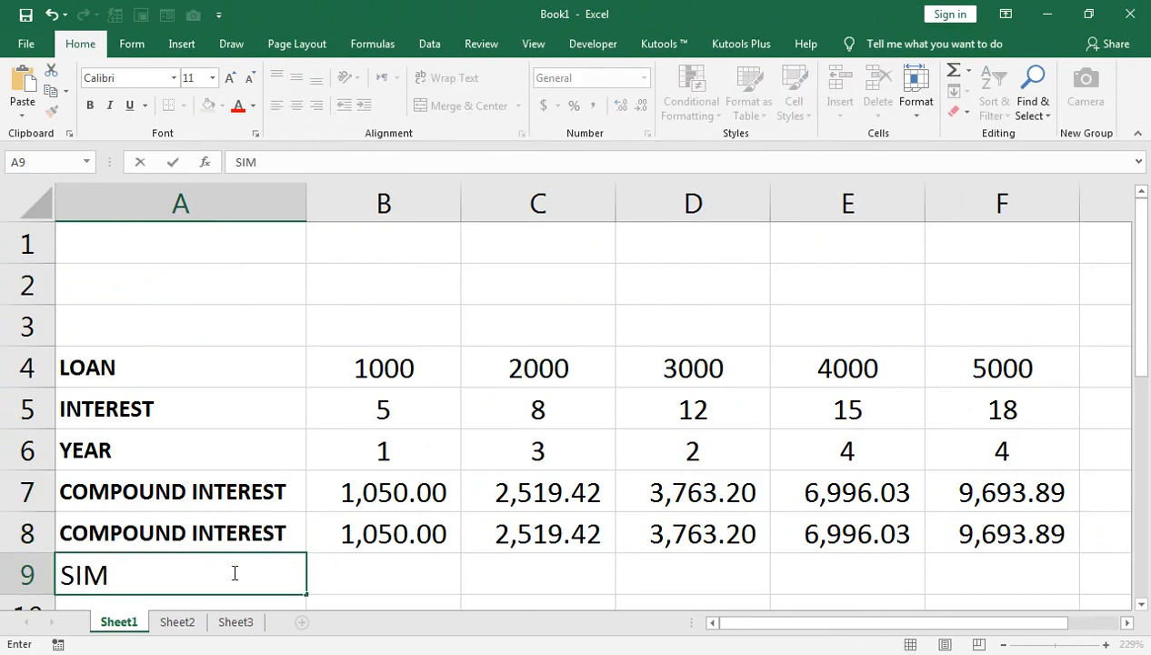
pyautogui.write('PLE')
pyautogui.press('Tab')
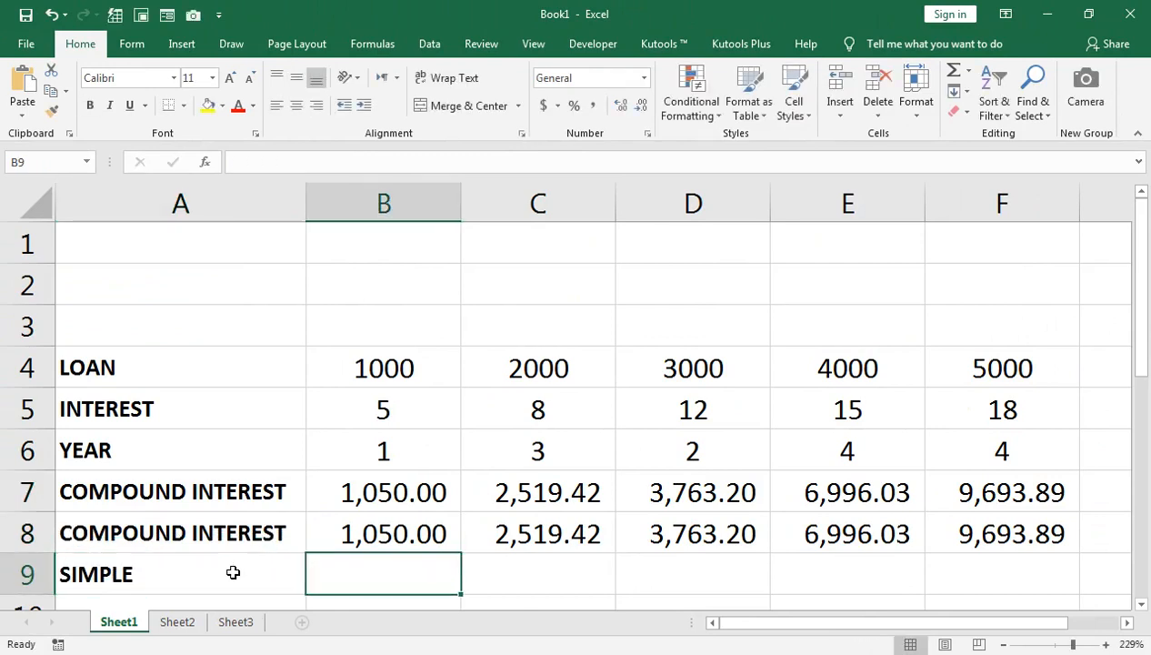
pyautogui.doubleClick(233, 573)
pyautogui.write('INTEREST')
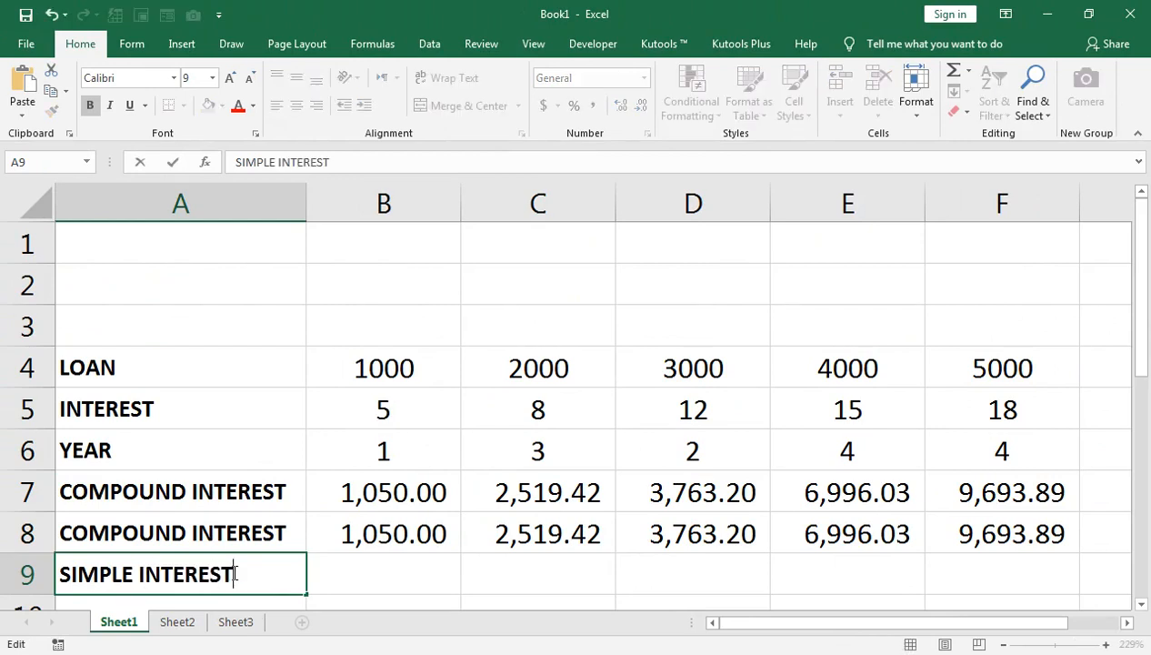
pyautogui.press('Tab')
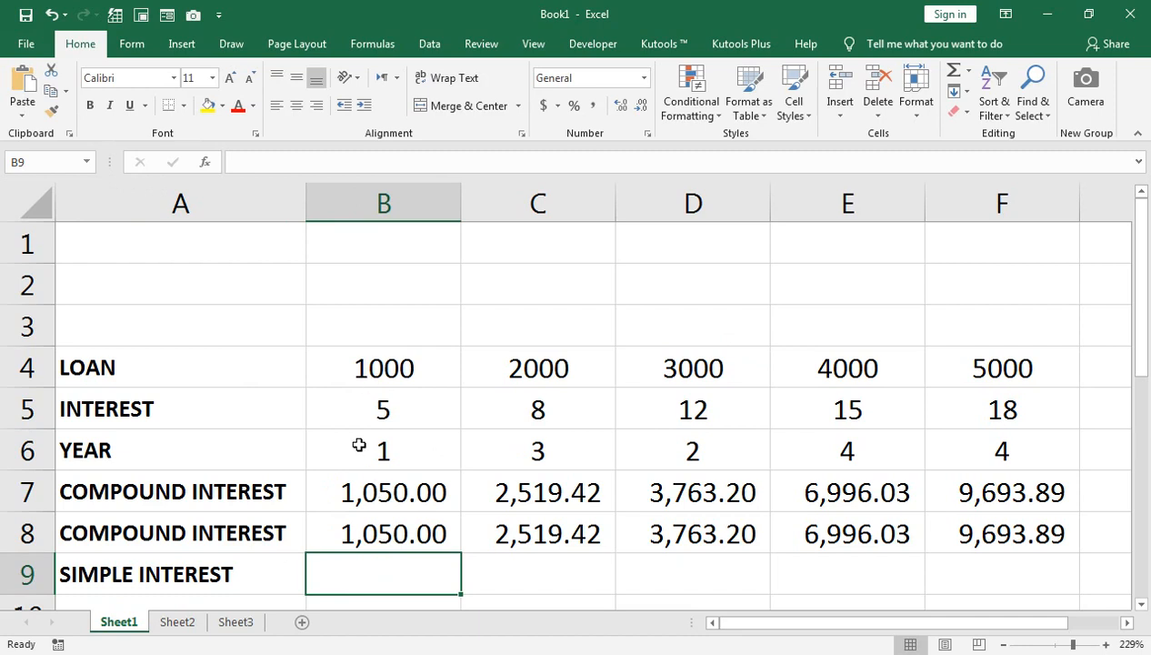
# Calculate the first loan's simple interest in cell B9 with the formula =B4*B5*B6/100
pyautogui.write('=')
pyautogui.click(384, 377)
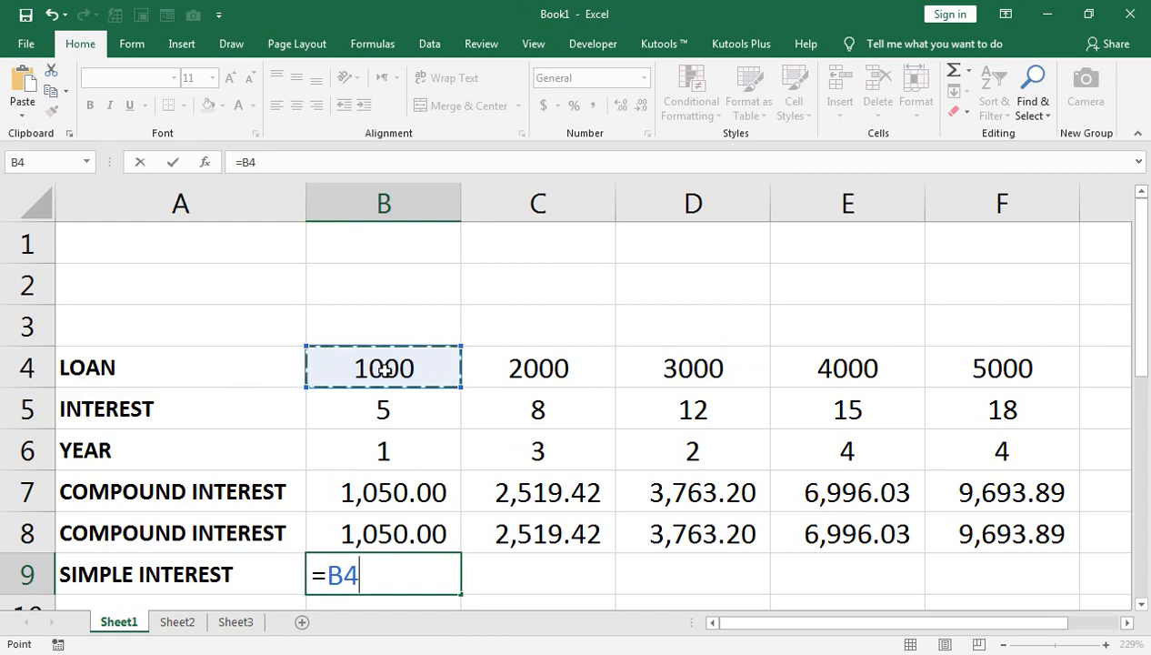
pyautogui.write('*')
pyautogui.click(385, 410)
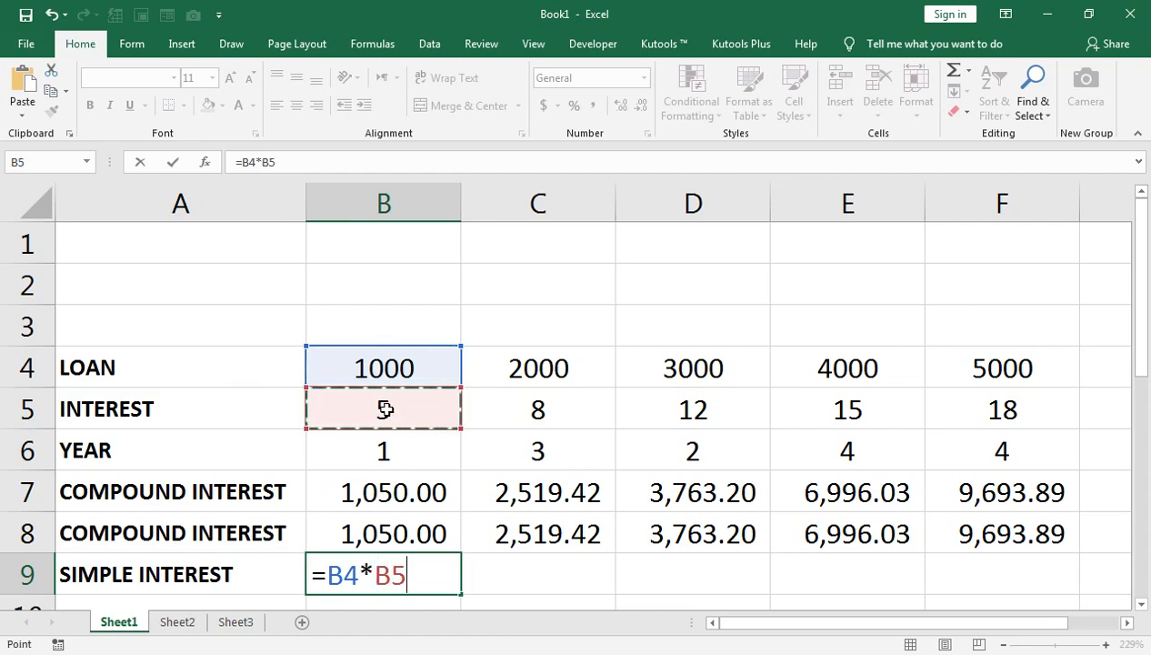
pyautogui.write('*')
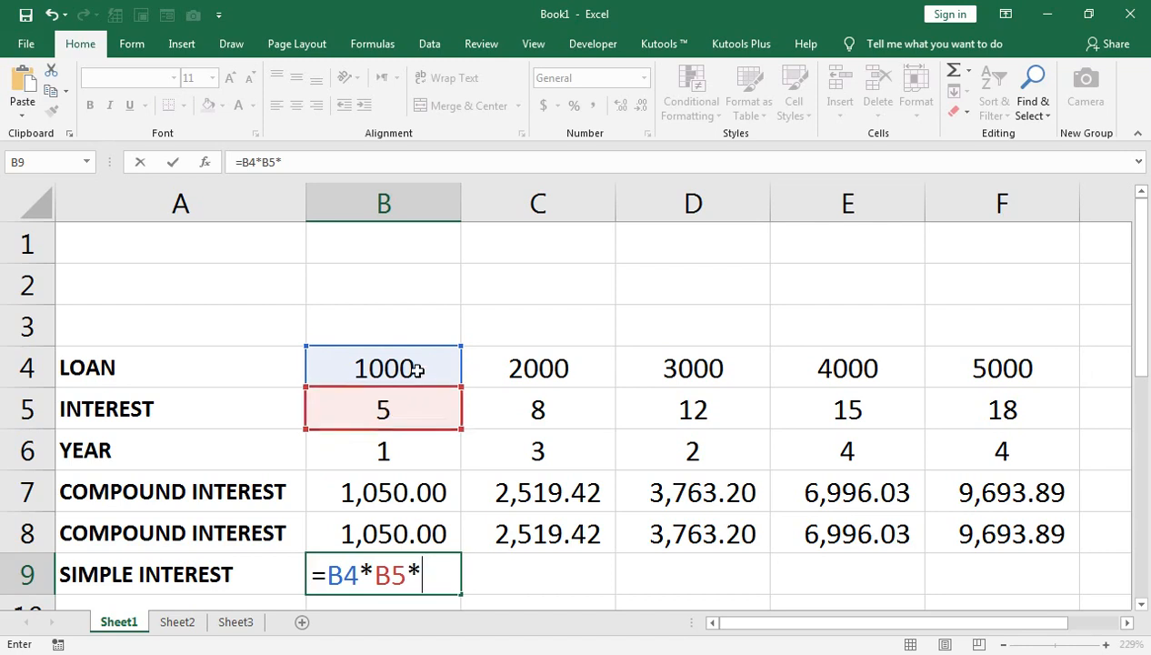
pyautogui.click(383, 452)
pyautogui.write('/100')
pyautogui.press('Return')
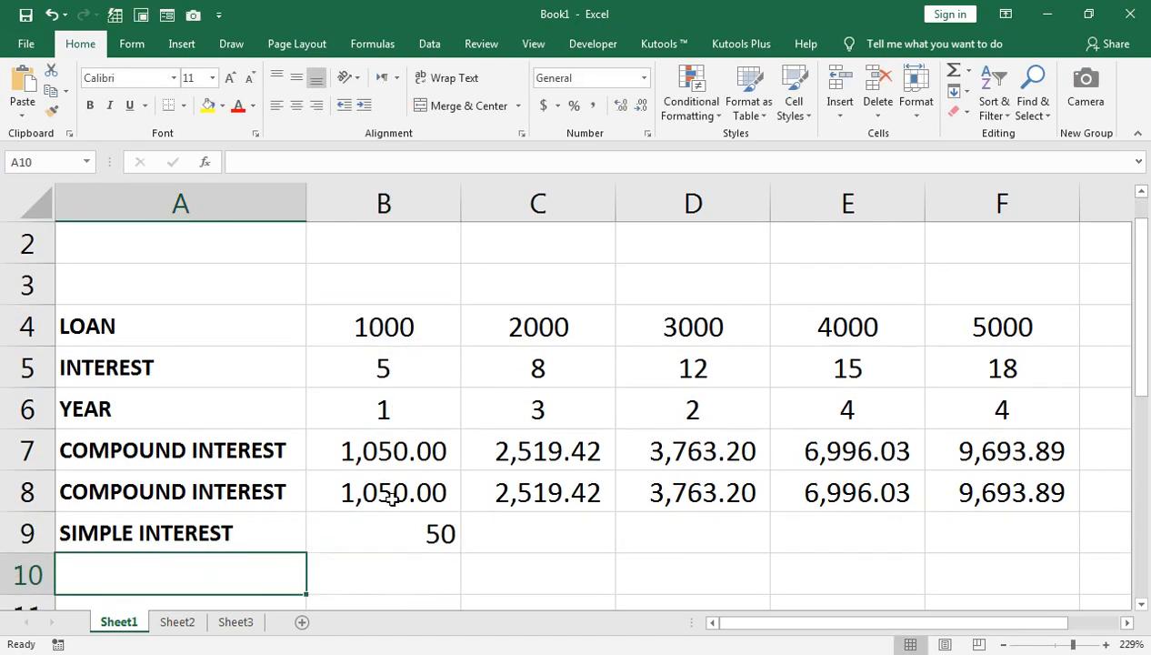
pyautogui.click(422, 538)
pyautogui.scroll(1, 423, 440)
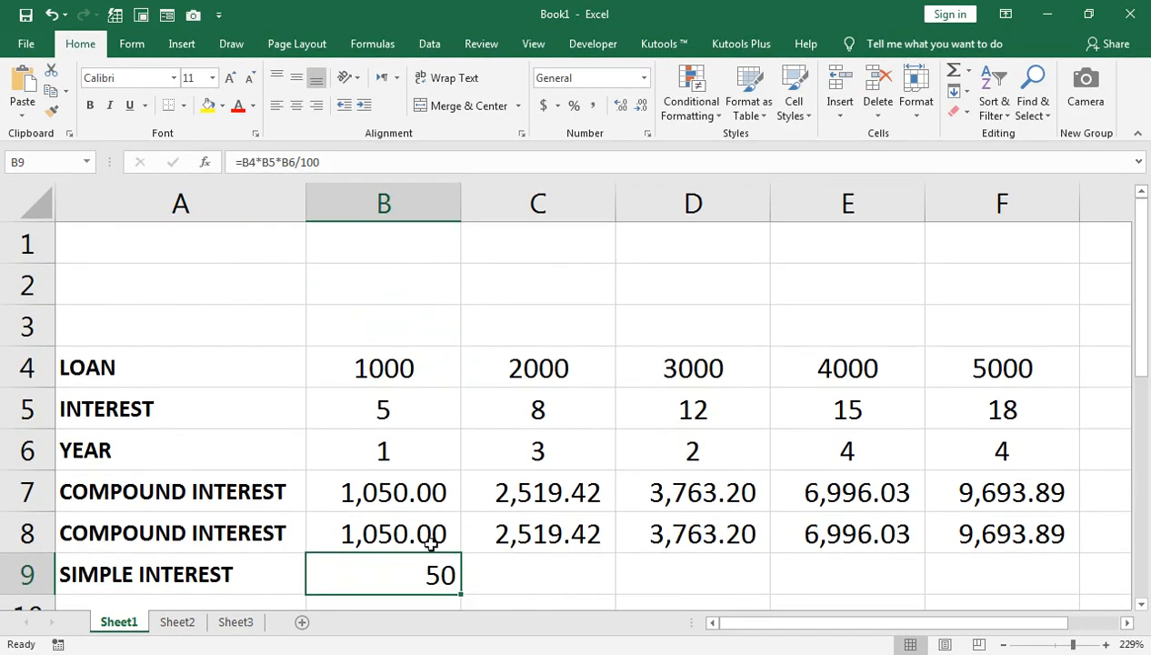
# Fill the simple interest formula from B9 across to F9 and centre the results in the row
pyautogui.moveTo(459, 593); pyautogui.dragTo(1026, 565)
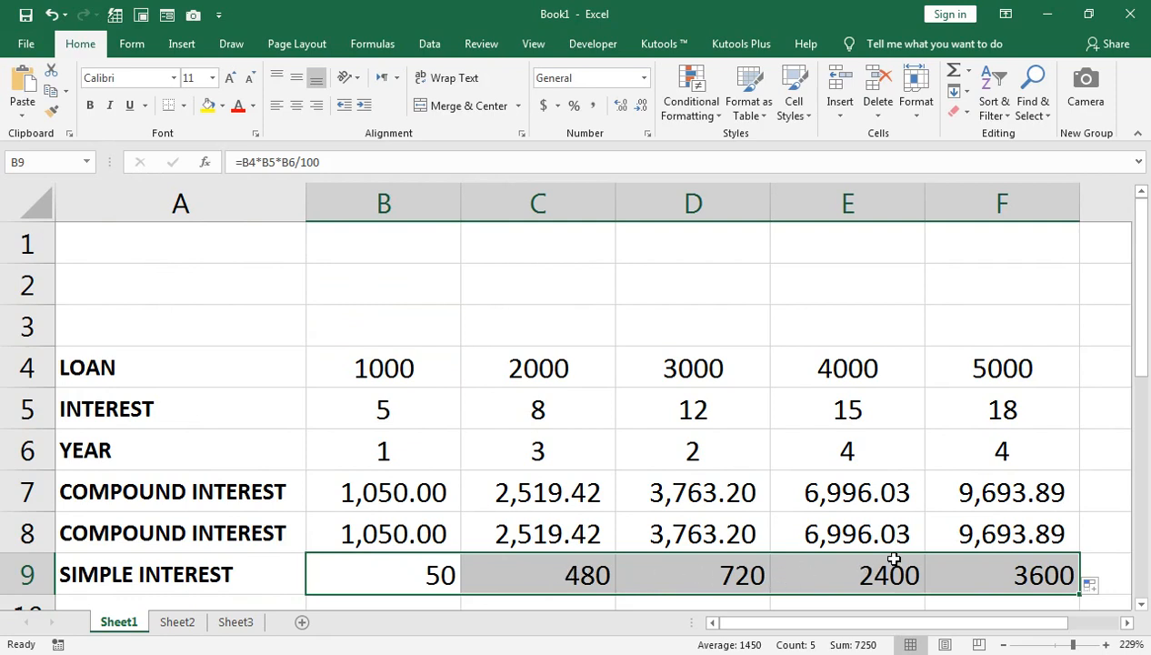
pyautogui.hotkey('ctrl', 'z')
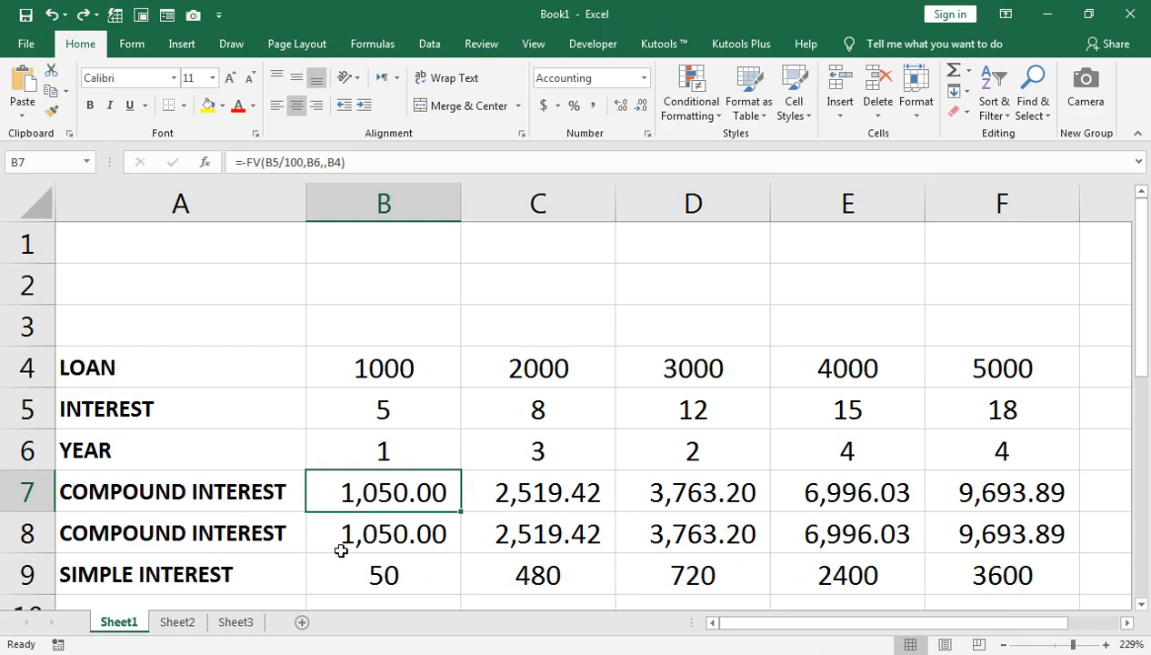
# Switch to Sheet2 and widen columns A and B for a new interest calculator
pyautogui.click(177, 622)
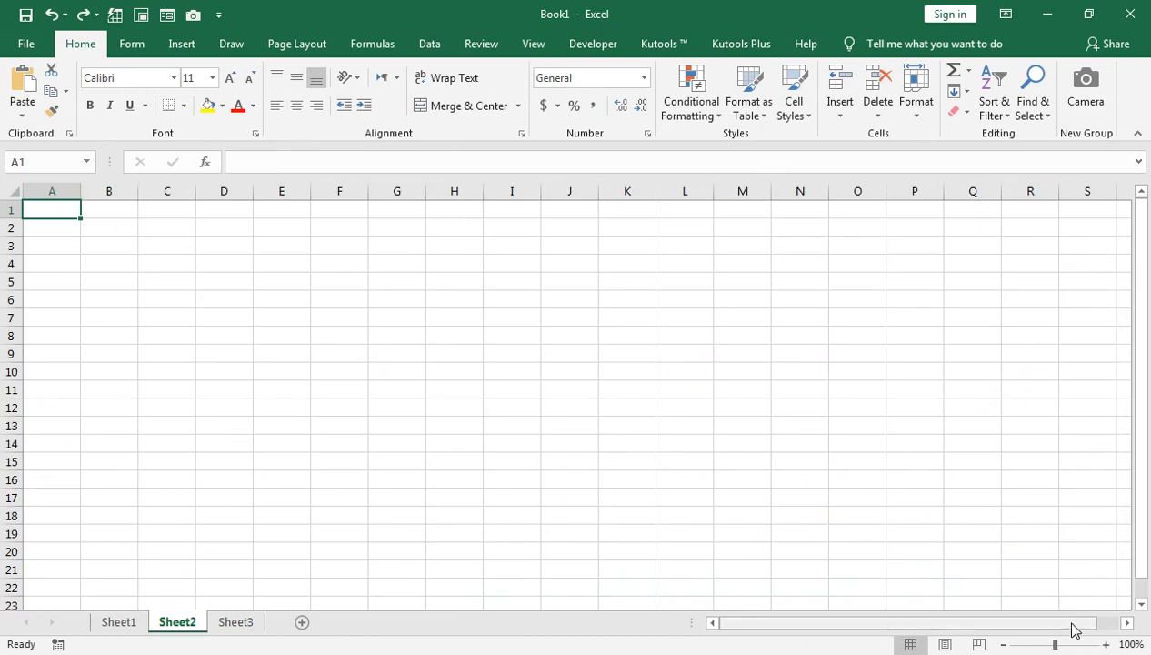
pyautogui.click(1082, 644)
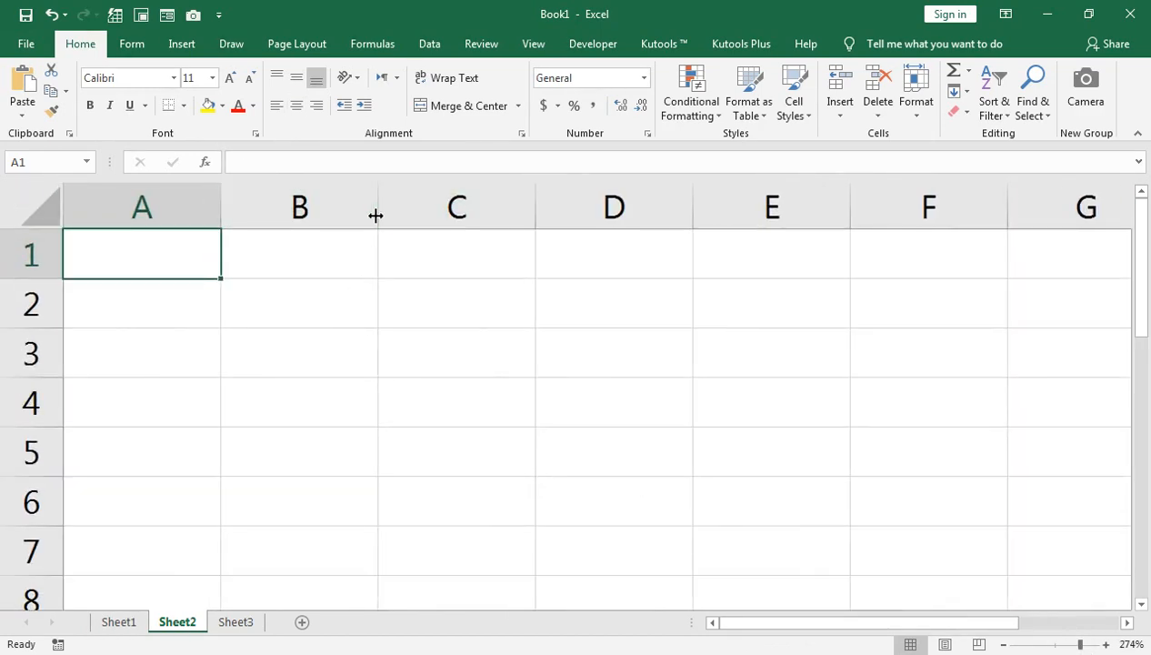
pyautogui.moveTo(375, 216); pyautogui.dragTo(507, 239)
pyautogui.moveTo(221, 197); pyautogui.dragTo(257, 198)
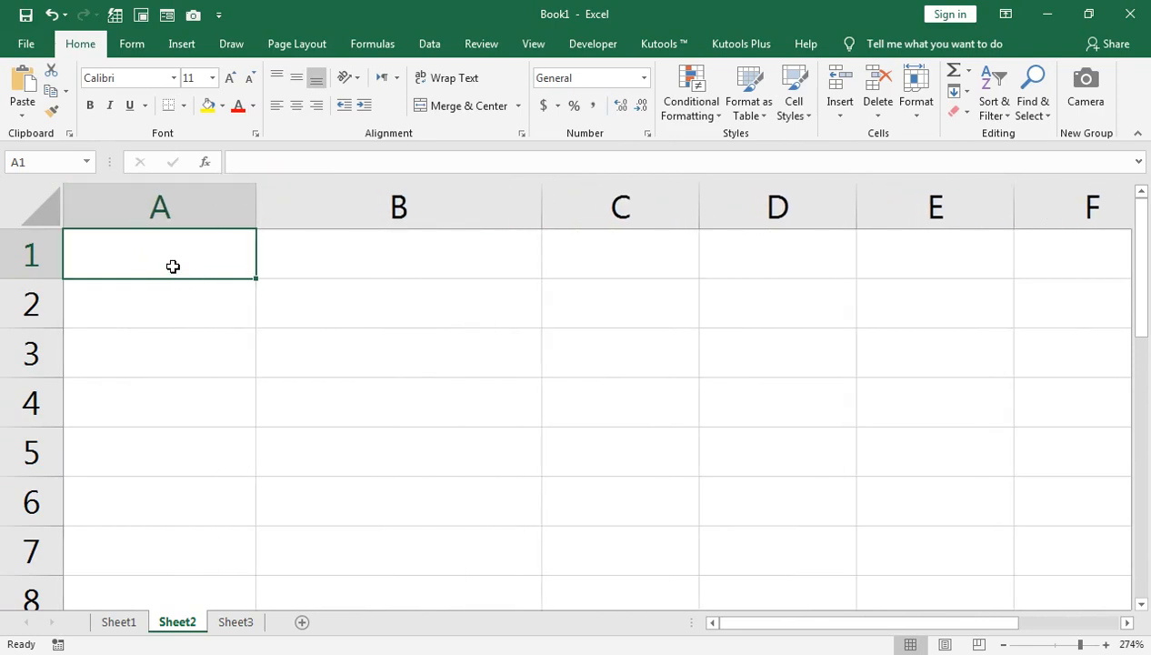
# Enter the labels PRINCIPLE, YEAR and INTEREST in cells A1 to A3
pyautogui.write('PRINCIPLE')
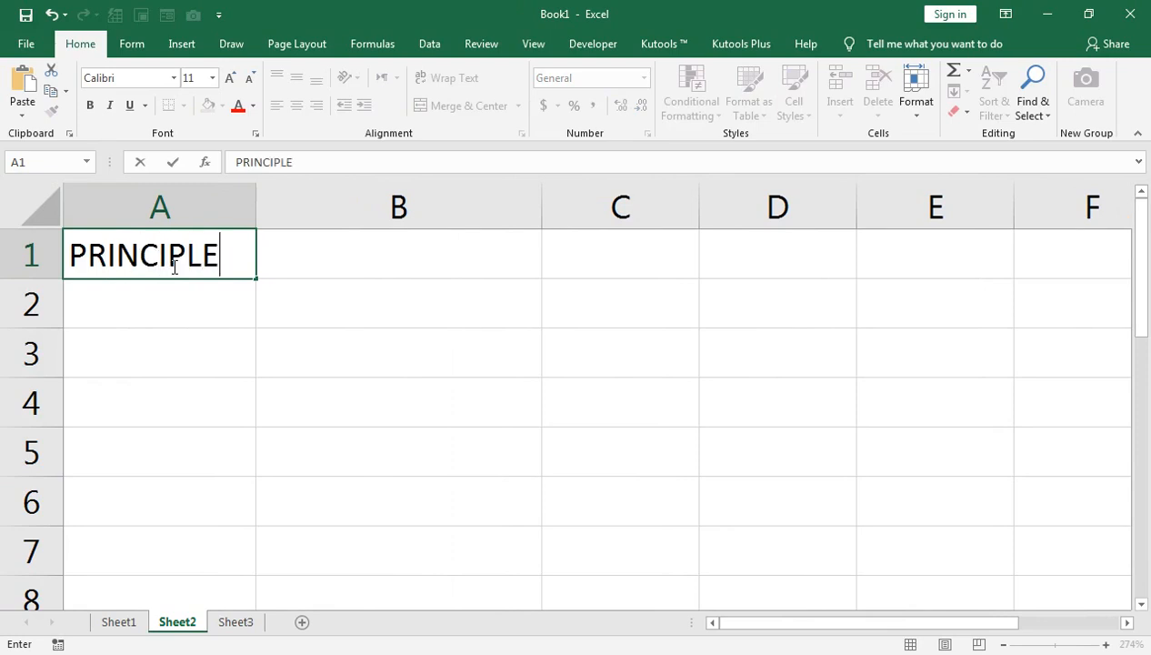
pyautogui.press('Return')
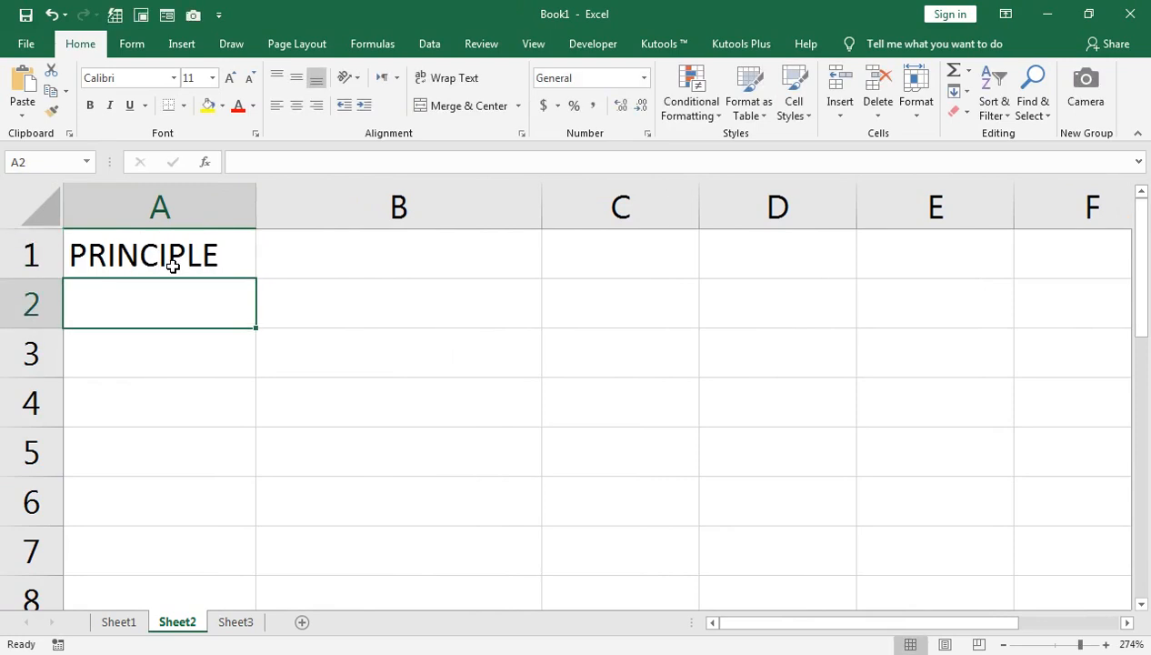
pyautogui.write('YEAR')
pyautogui.press('Return')
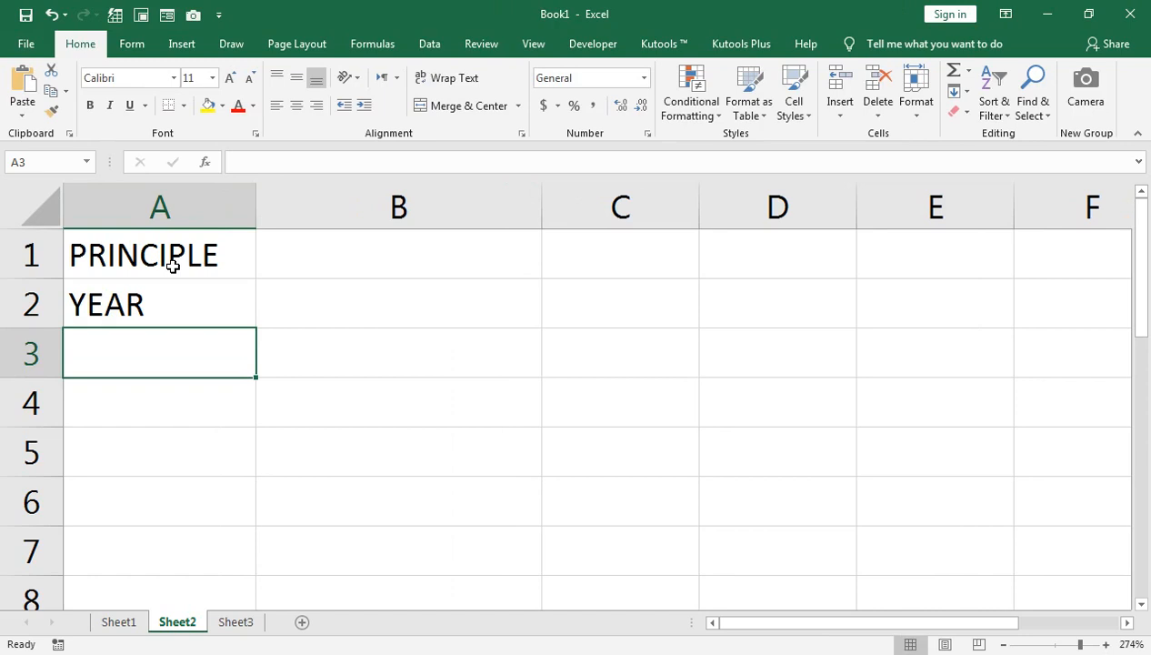
pyautogui.write('INTEREST')
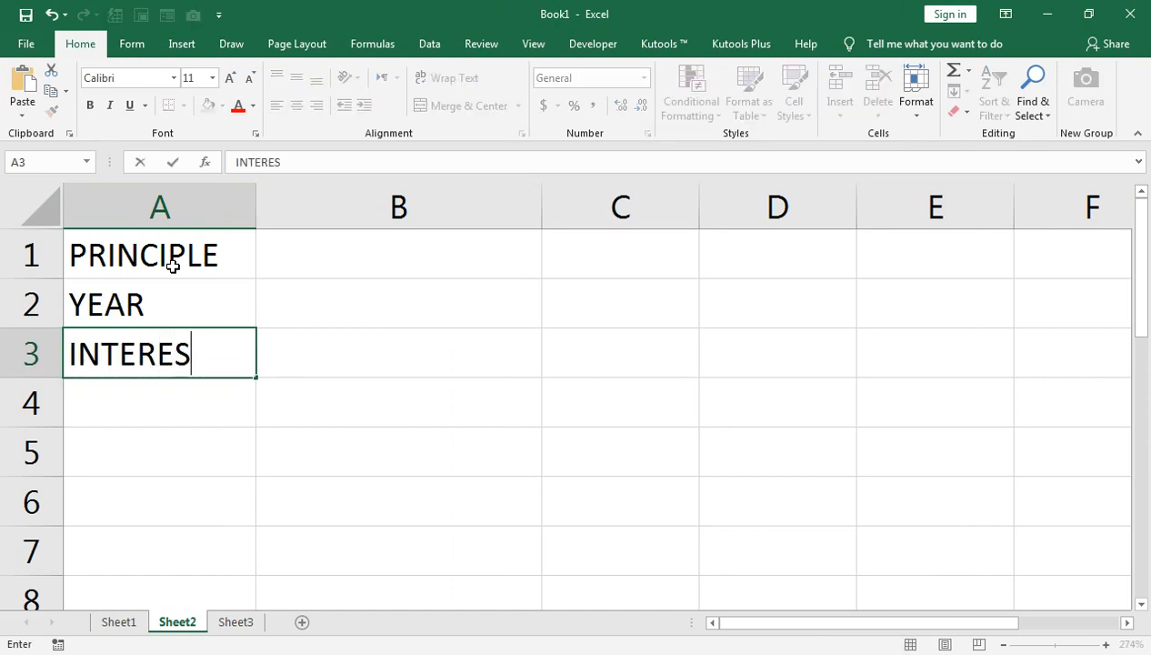
pyautogui.press('Tab')
pyautogui.click(389, 269)
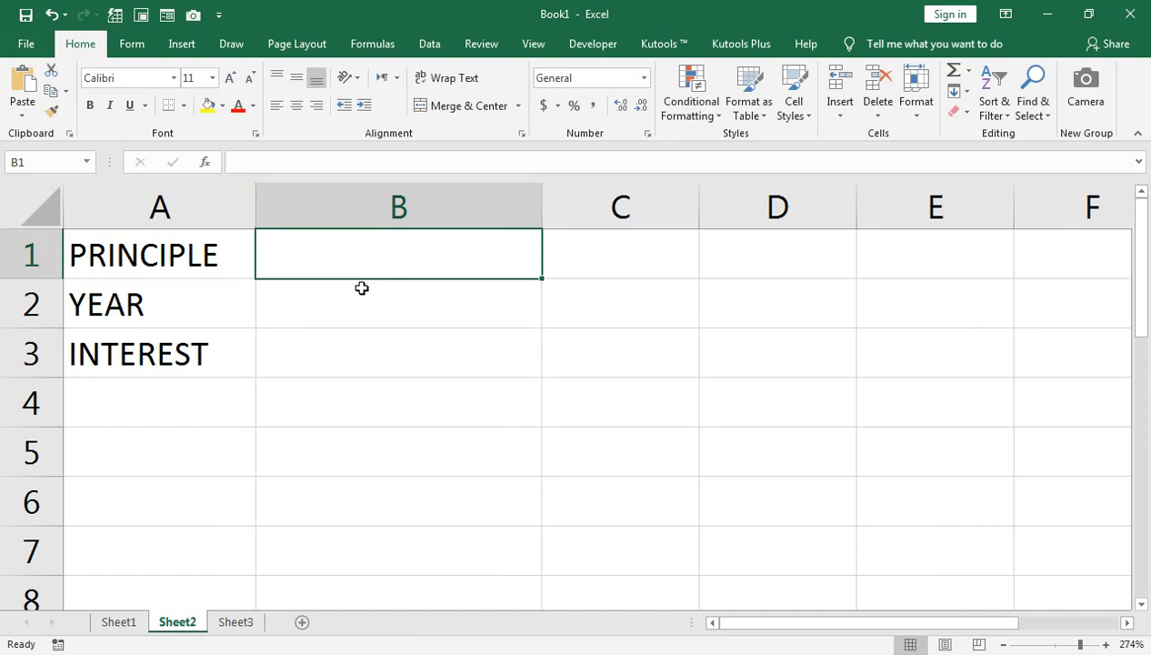
pyautogui.click(319, 302)
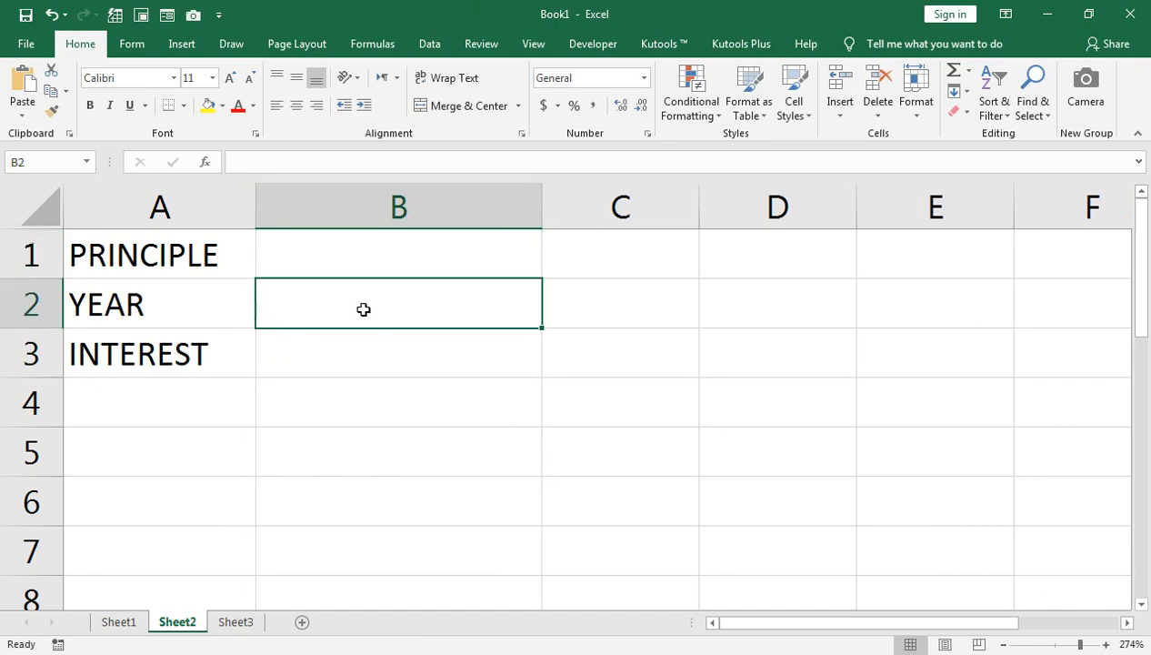
pyautogui.click(208, 355)
pyautogui.click(321, 362)
# Enter the label COMPUND INT in cell A4
pyautogui.click(193, 395)
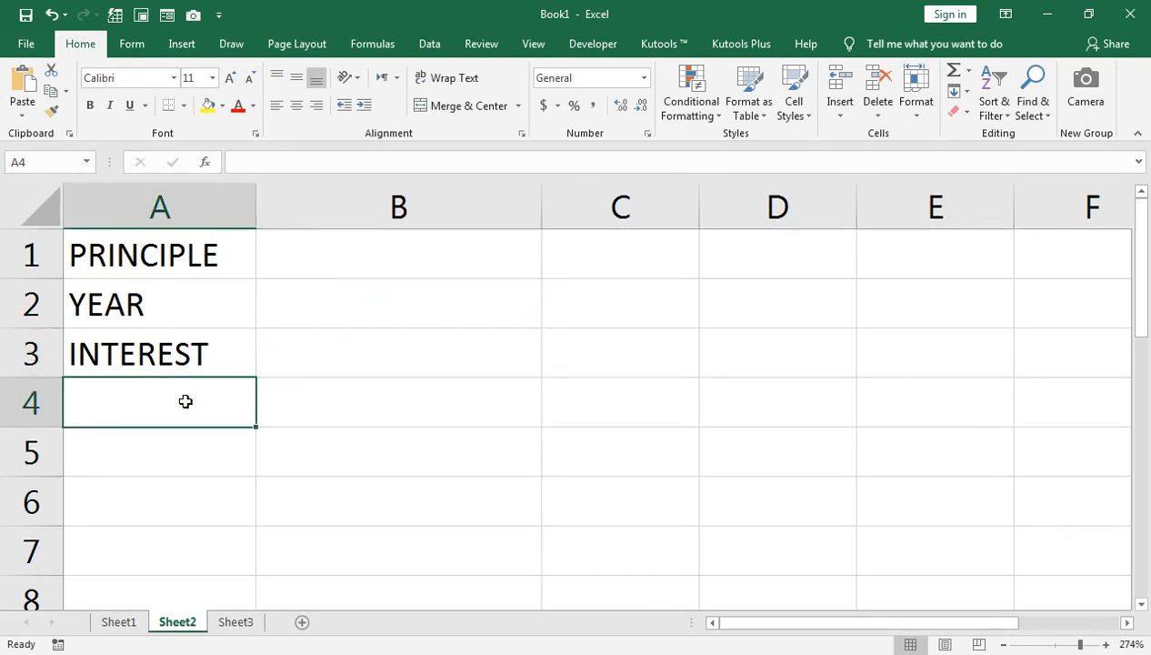
pyautogui.write('AMOU')
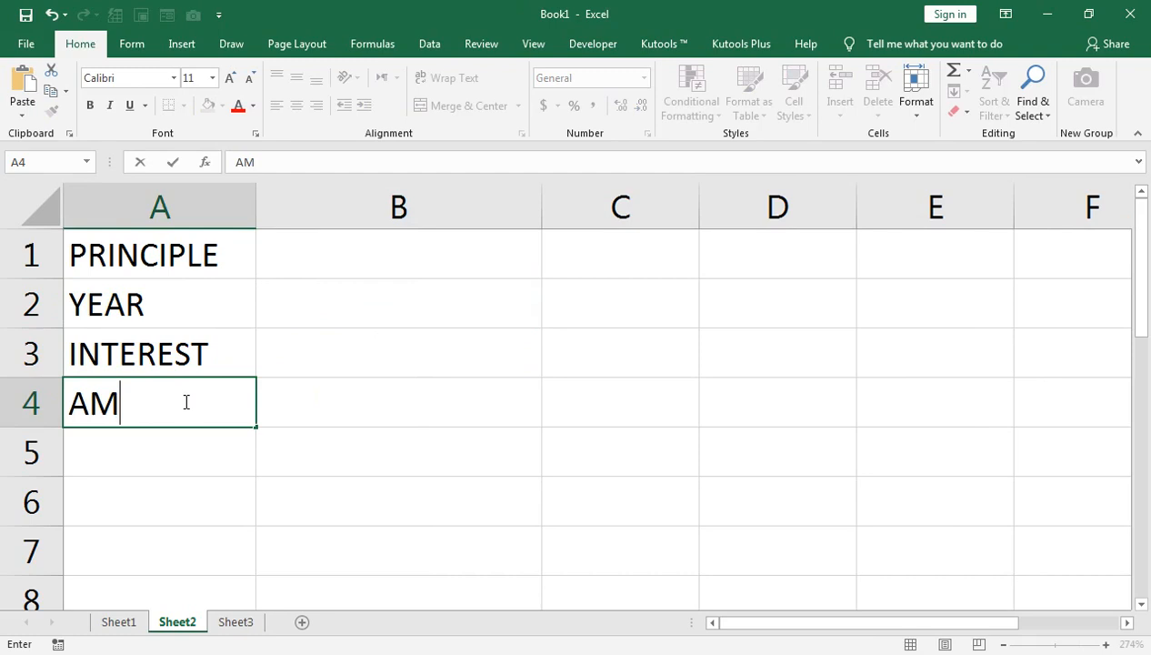
pyautogui.press('BackSpace')
pyautogui.press('BackSpace')
pyautogui.press('BackSpace')
pyautogui.press('BackSpace')
pyautogui.write('COMPU')
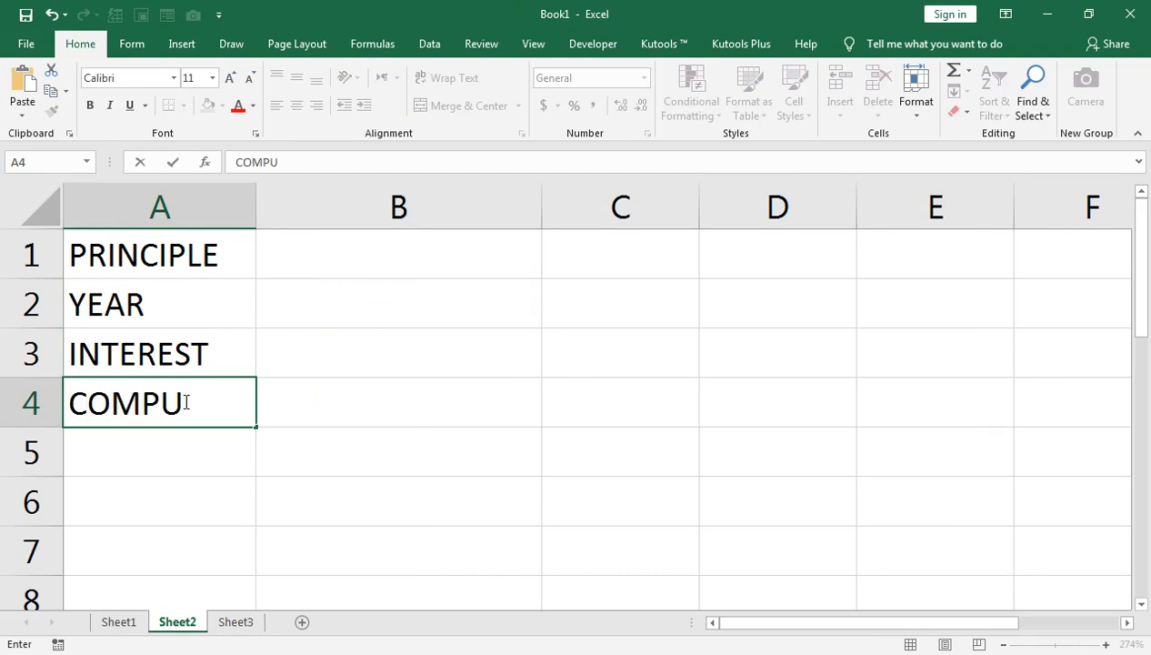
pyautogui.write('ND INT')
pyautogui.hotkey('ctrl', 'Return')
# AutoFit column A to the width of the label in A4
pyautogui.press('Right')
pyautogui.press('Right')
pyautogui.press('Left')
pyautogui.press('Left')
pyautogui.hotkey('alt', 'o')
pyautogui.press('c')
pyautogui.press('a')
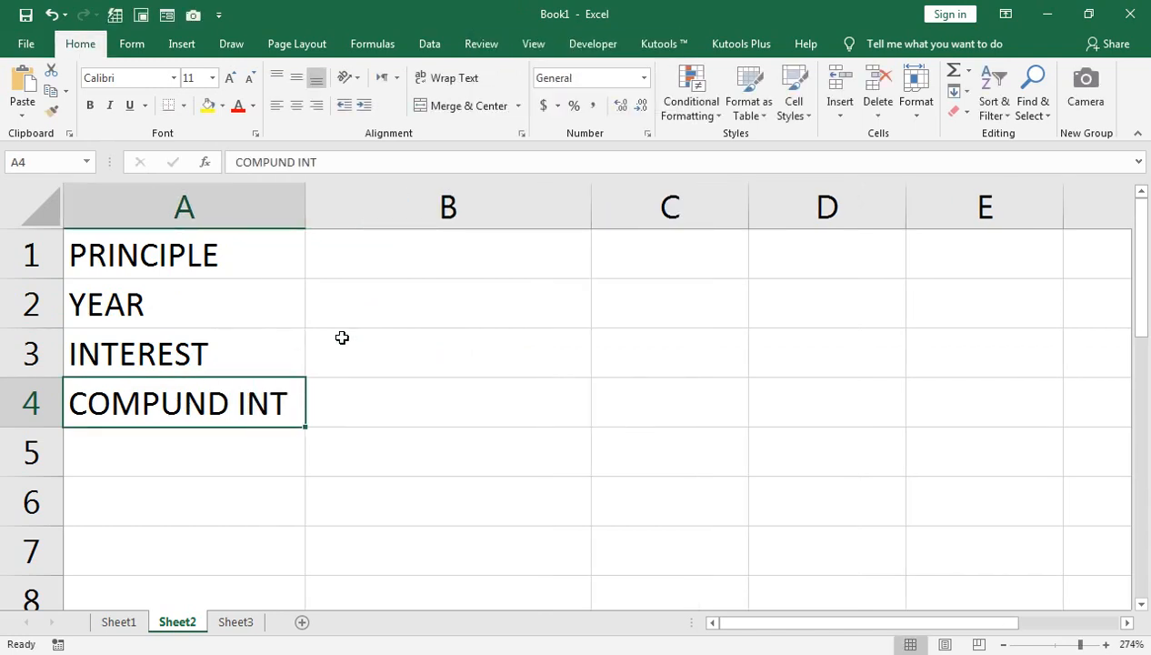
# Restrict the interest cell B3 to whole numbers between 1 and 50 with data validation
pyautogui.click(368, 302)
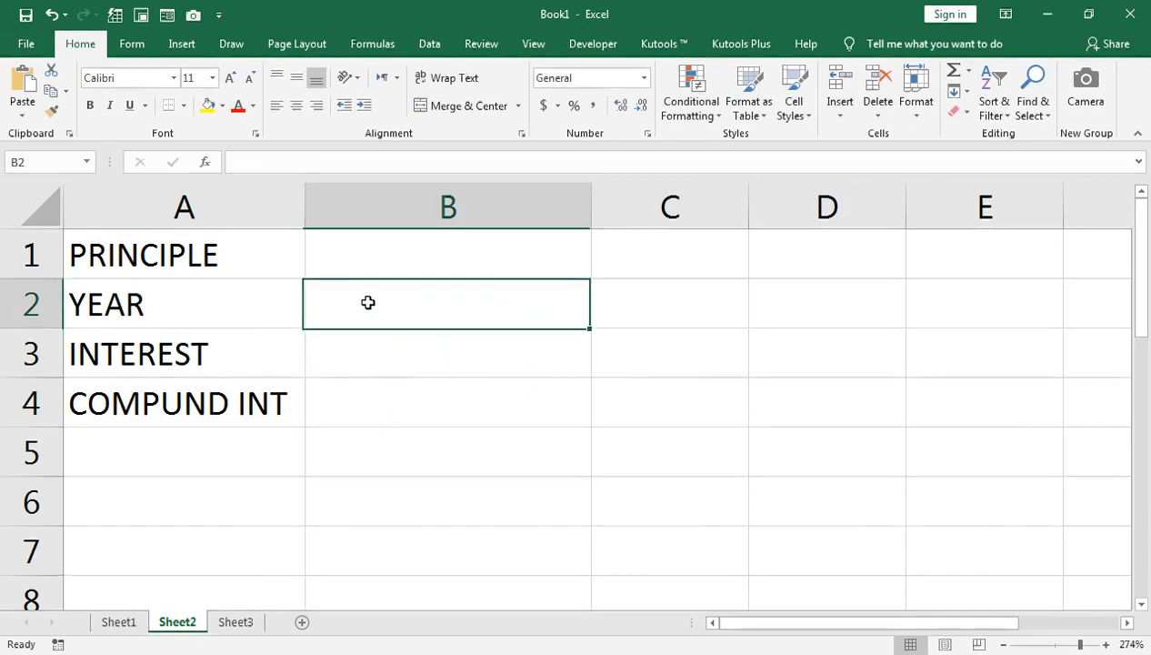
pyautogui.click(470, 344)
pyautogui.click(427, 42)
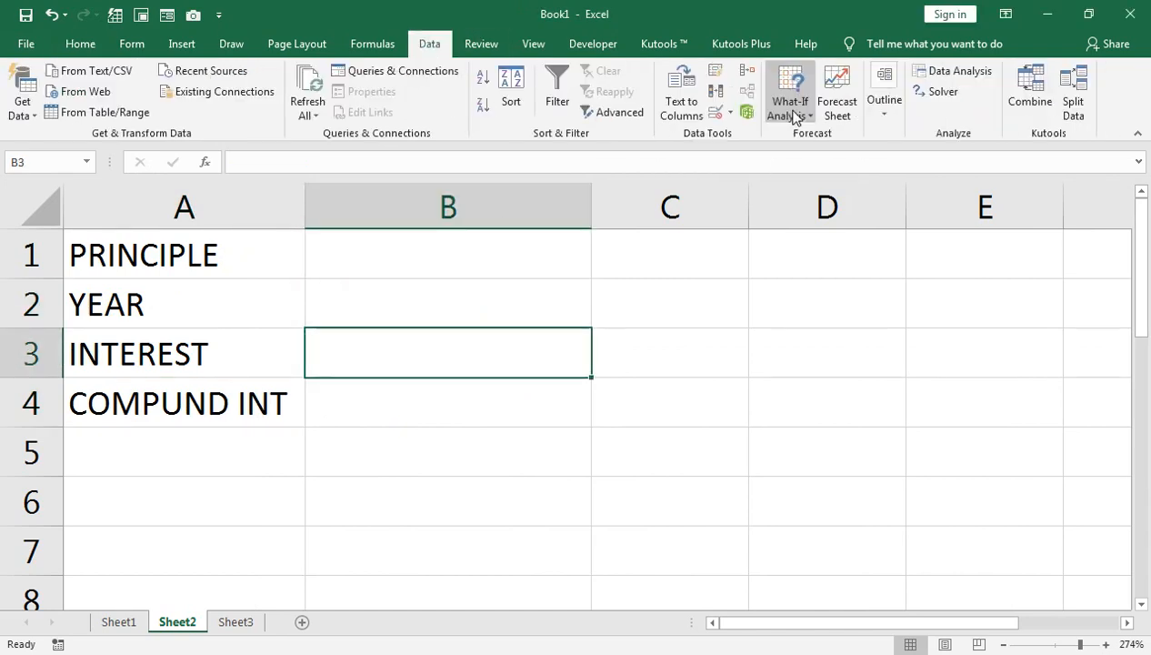
pyautogui.click(716, 111)
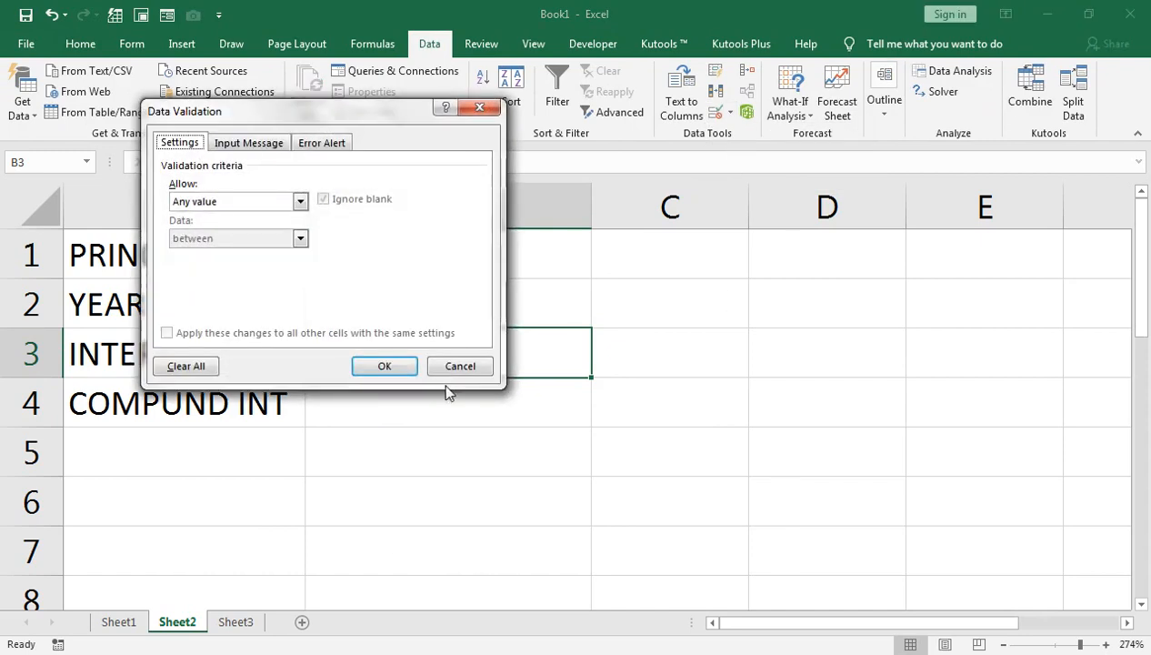
pyautogui.moveTo(339, 117); pyautogui.dragTo(813, 284)
pyautogui.click(768, 370)
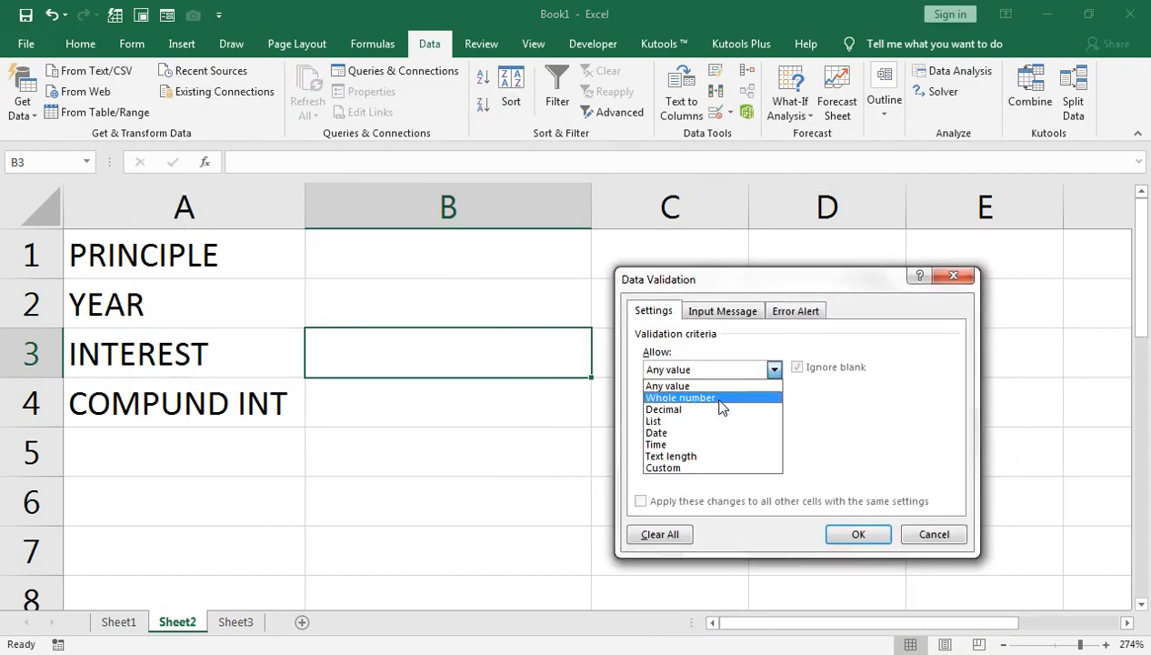
pyautogui.click(670, 397)
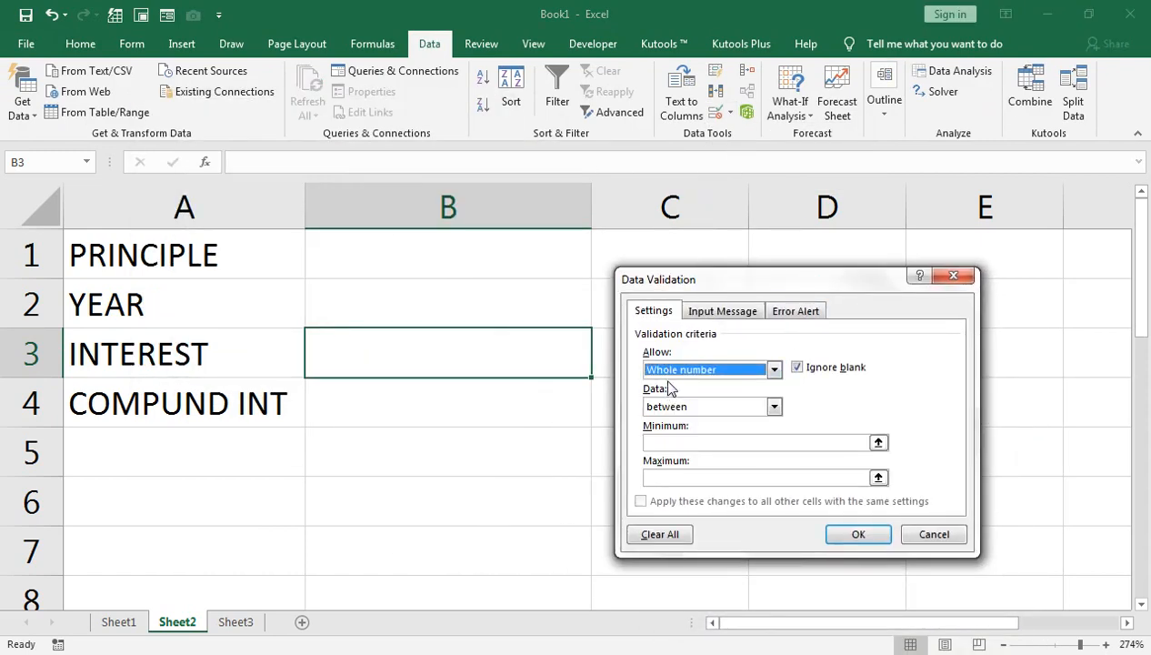
pyautogui.click(681, 443)
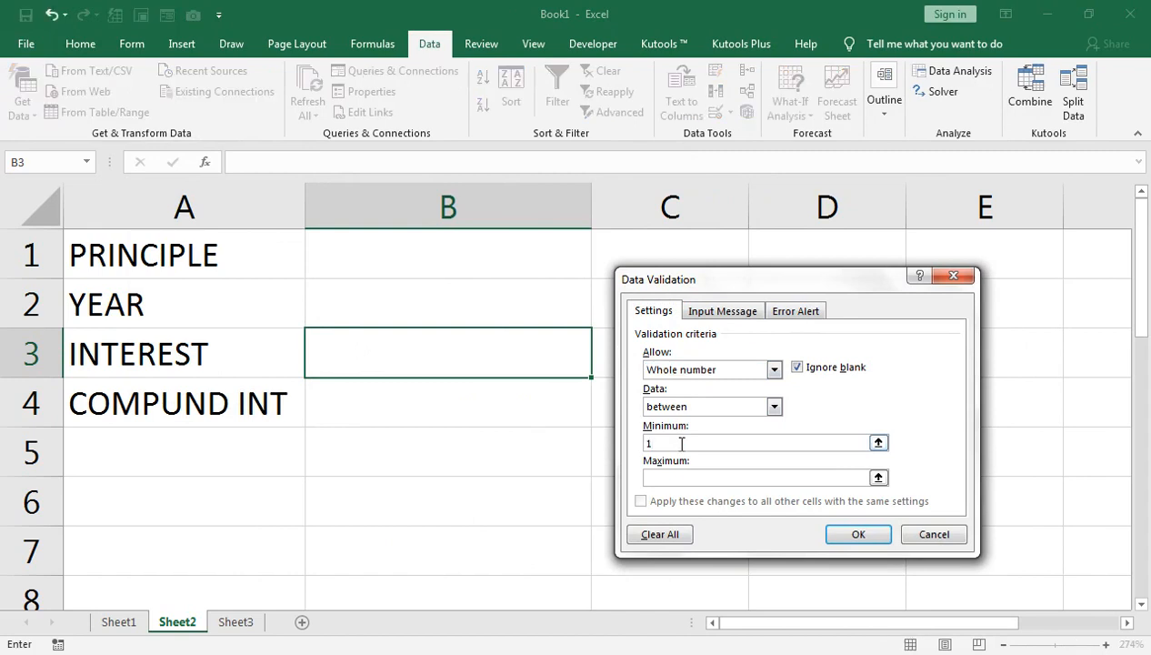
pyautogui.click(653, 478)
pyautogui.write('50')
pyautogui.click(851, 536)
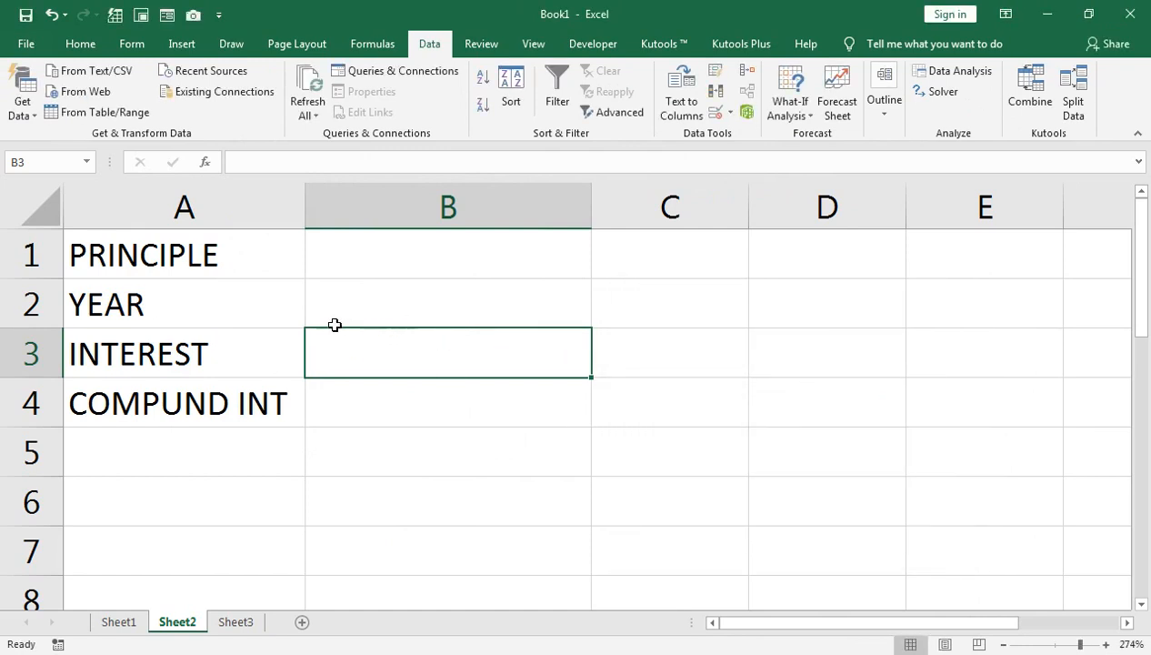
# Test the validation rule in B3 by trying the out-of-range entries 0 and 51
pyautogui.write('0')
pyautogui.press('Return')
pyautogui.press('Tab')
pyautogui.press('Return')
pyautogui.write('51')
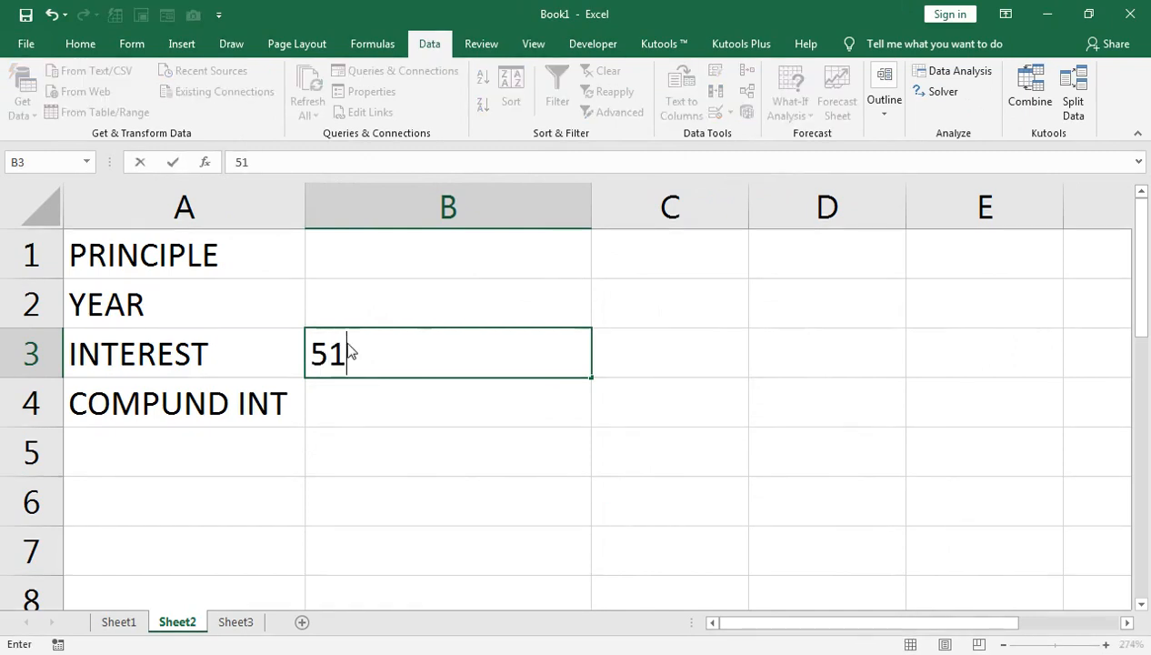
pyautogui.press('Return')
pyautogui.click(590, 388)
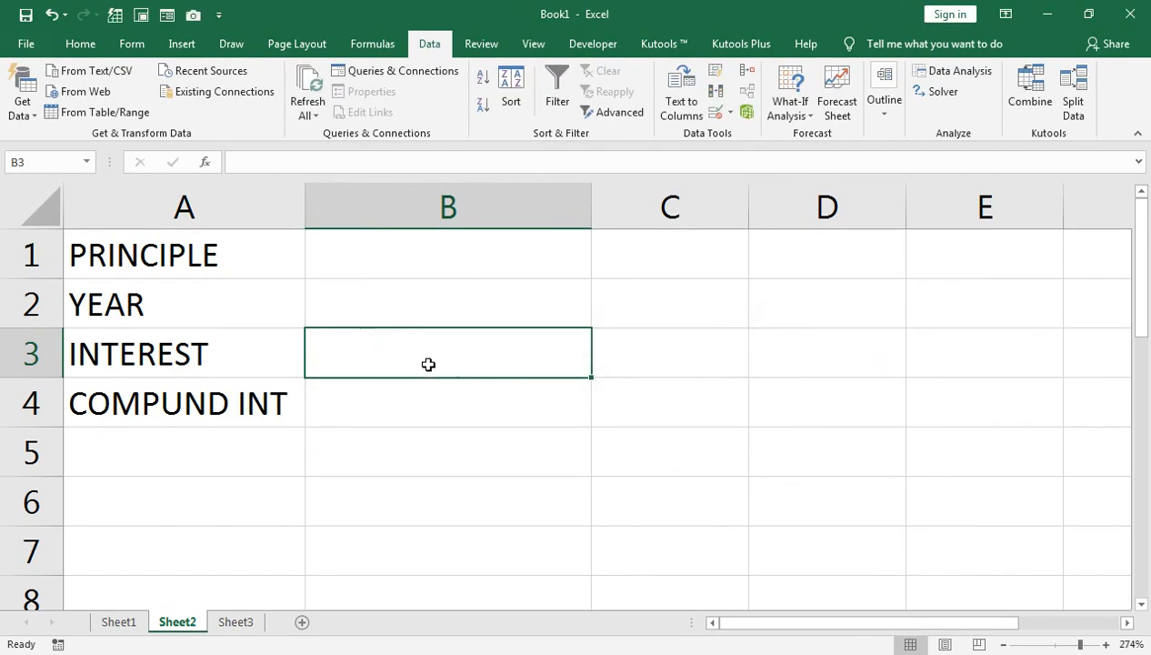
# Apply a border around the interest cell B3
pyautogui.click(79, 44)
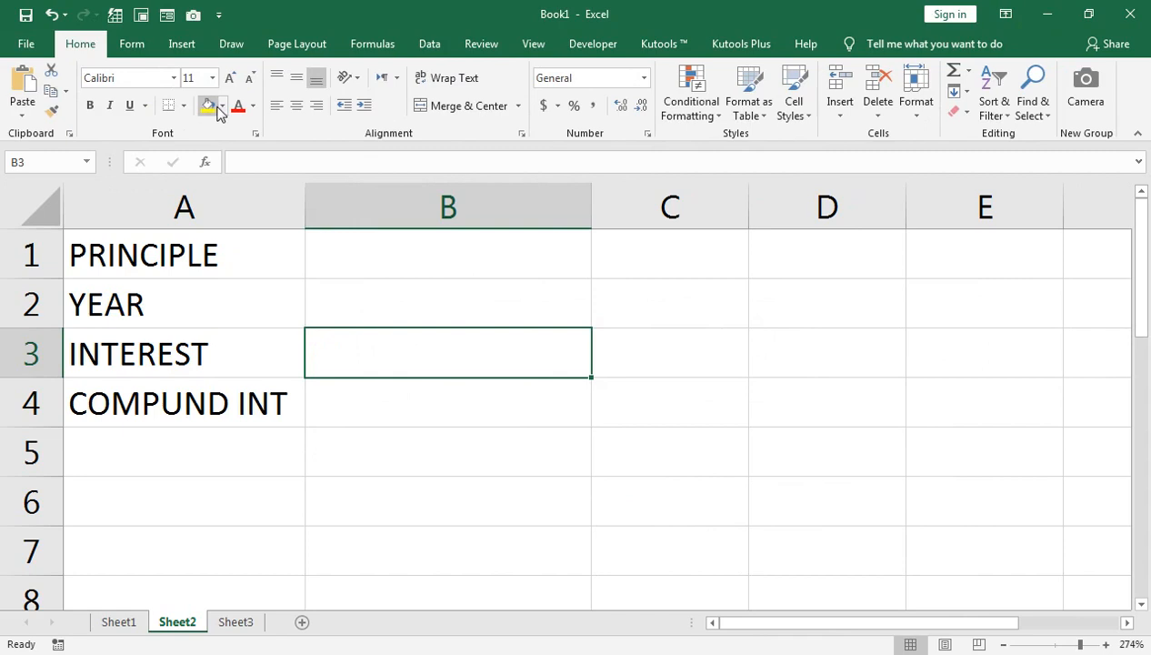
pyautogui.click(184, 106)
pyautogui.click(225, 279)
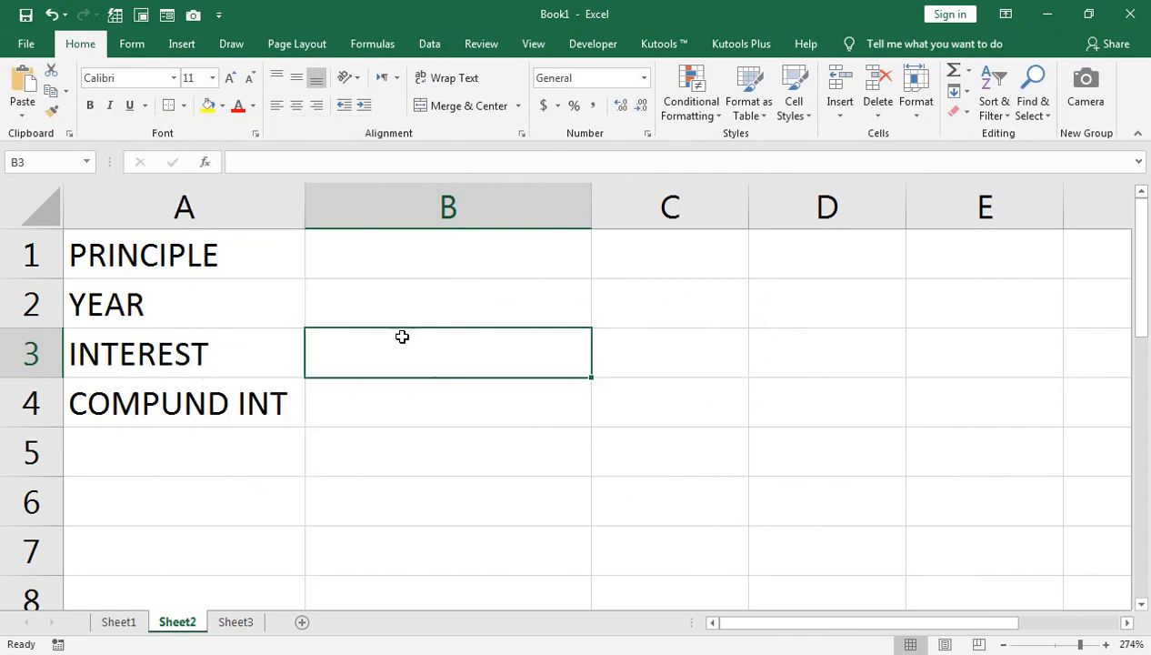
# Add a list validation to the year cell B2 with the source values 1,2,3,4,5,6,7,8,9,10,11,12,13,14,15
pyautogui.click(478, 319)
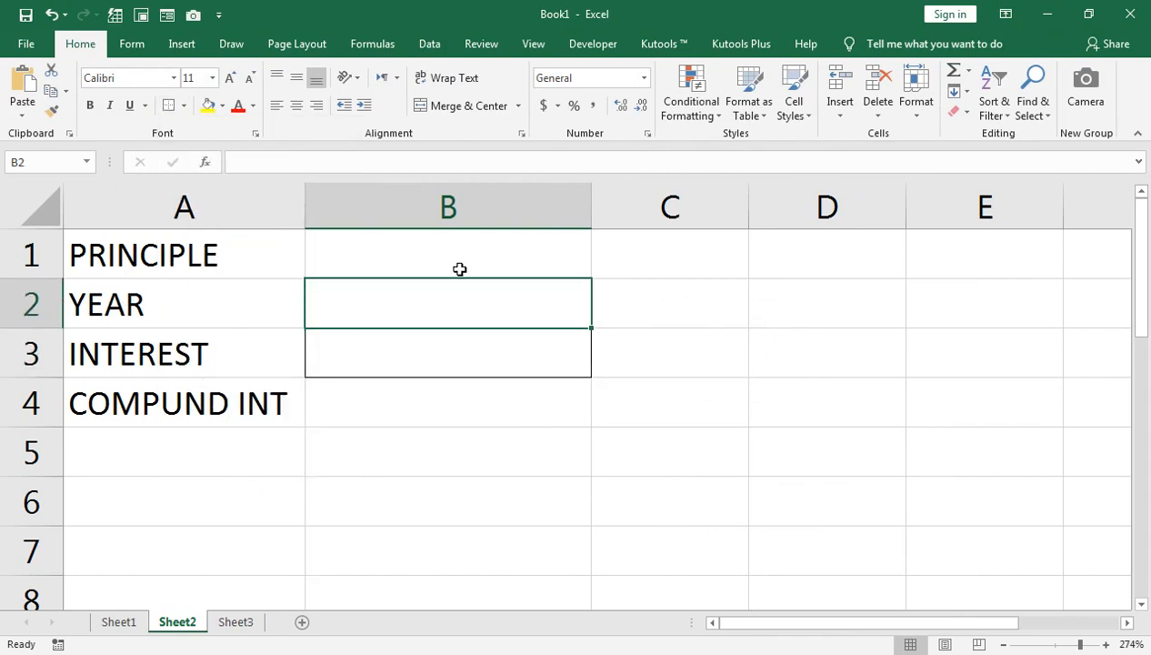
pyautogui.click(440, 43)
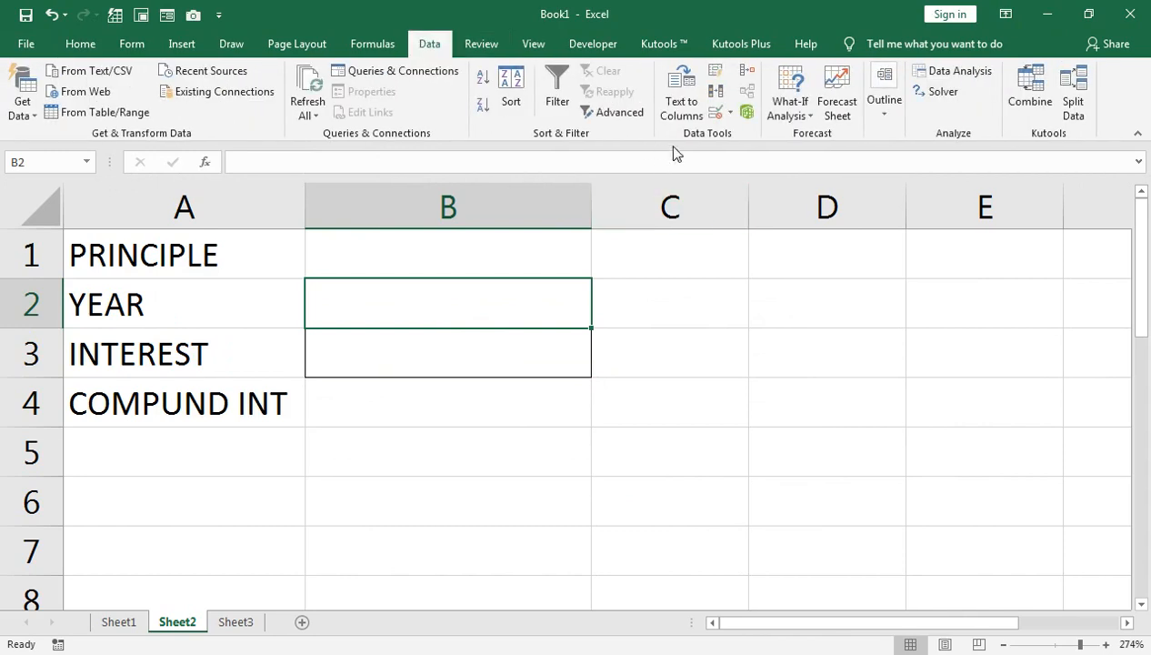
pyautogui.click(728, 116)
pyautogui.click(741, 136)
pyautogui.click(678, 372)
pyautogui.click(666, 418)
pyautogui.click(663, 444)
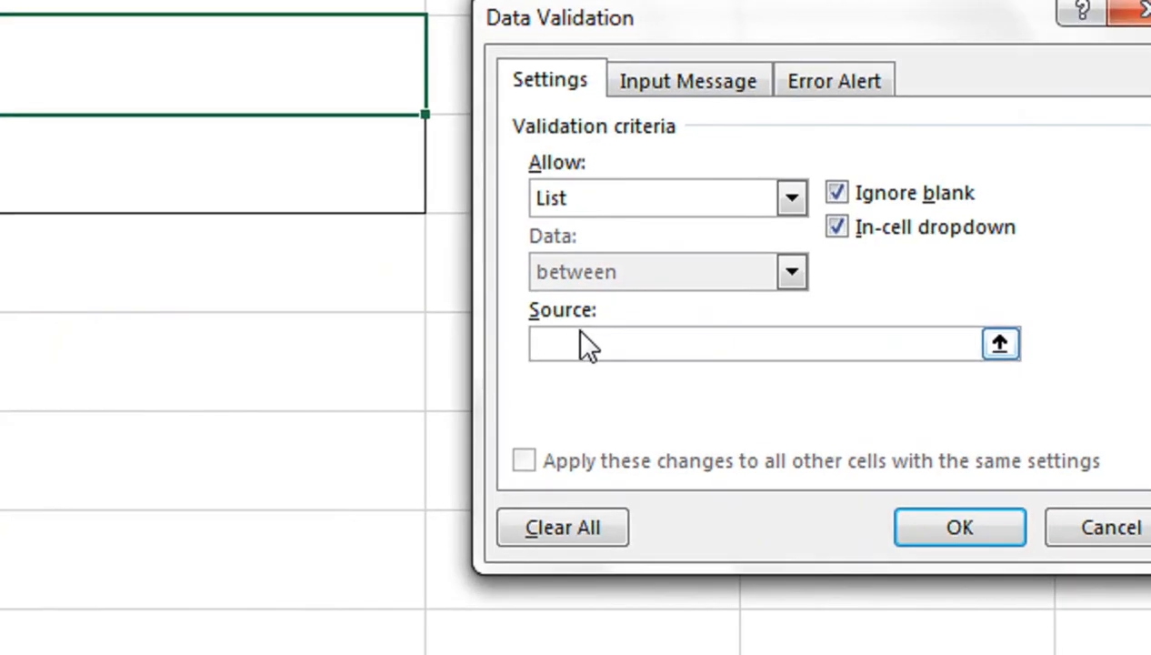
pyautogui.write('1,2,3,4,5,6,7,8')
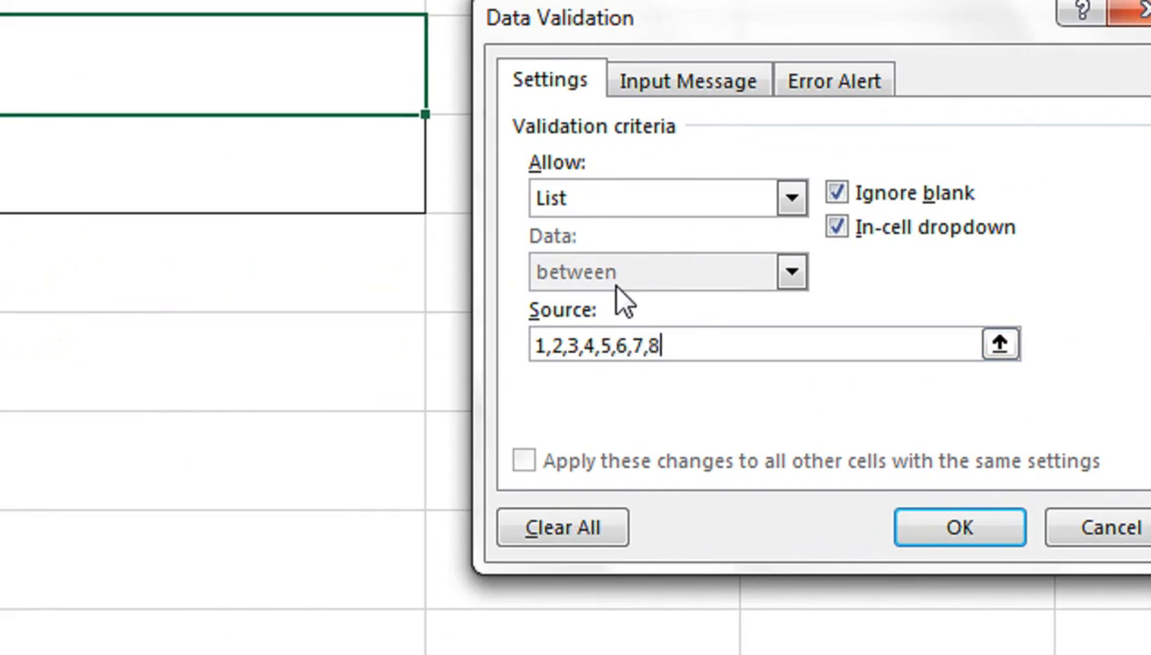
pyautogui.write(',9,10')
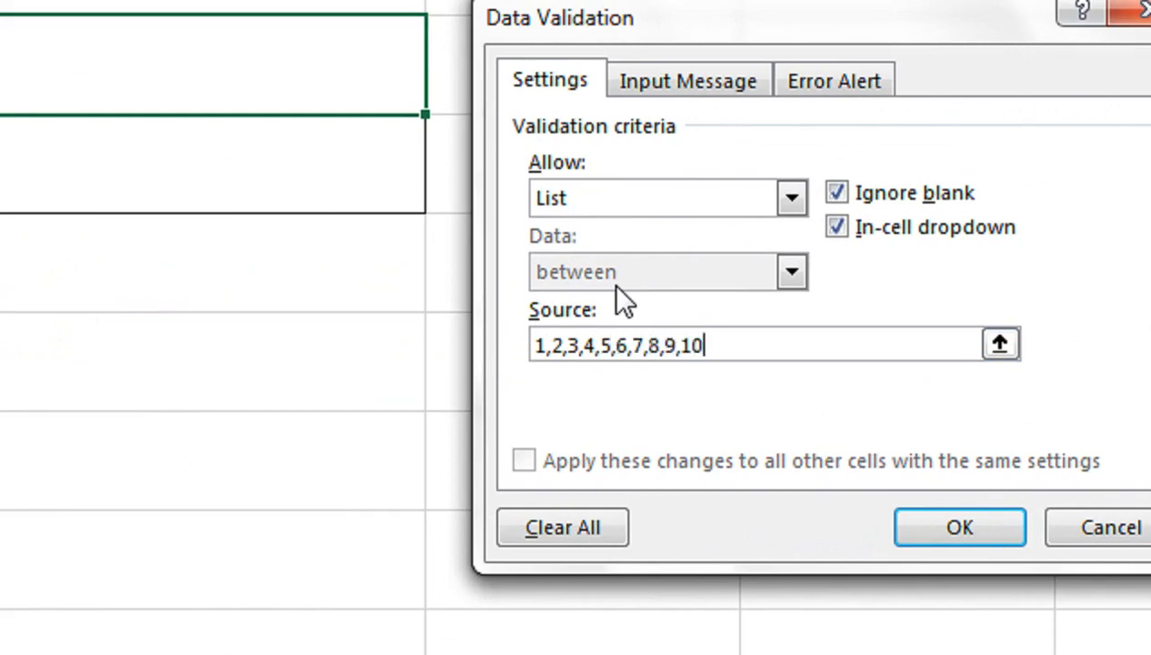
pyautogui.write(',11,12,13,1')
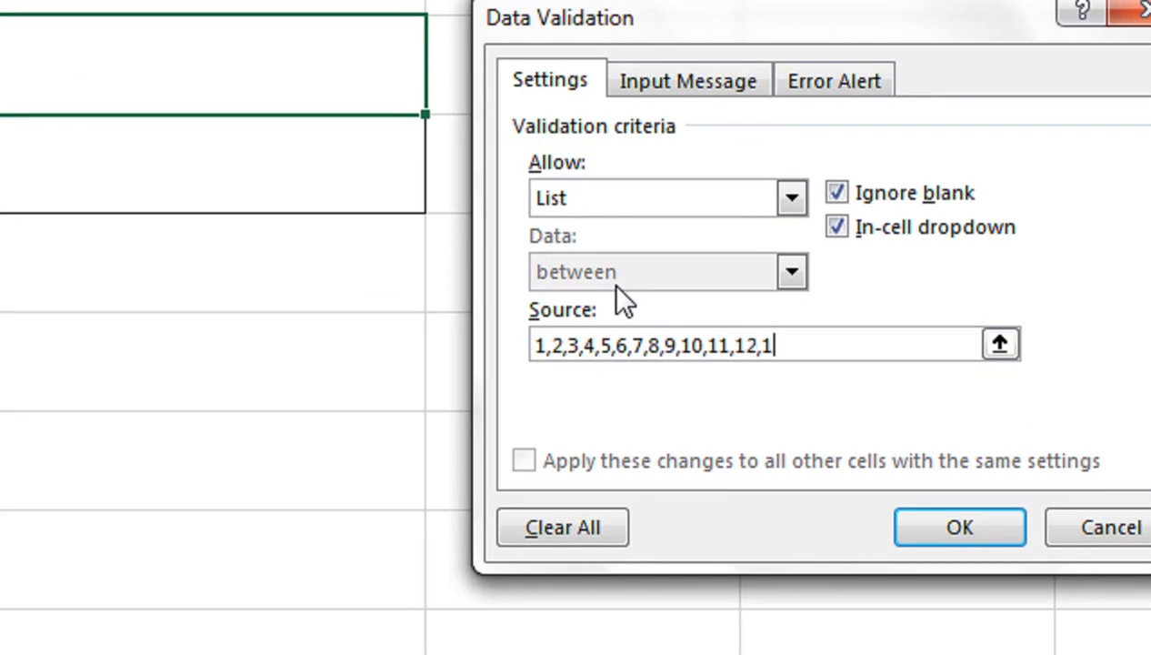
pyautogui.write('4,15')
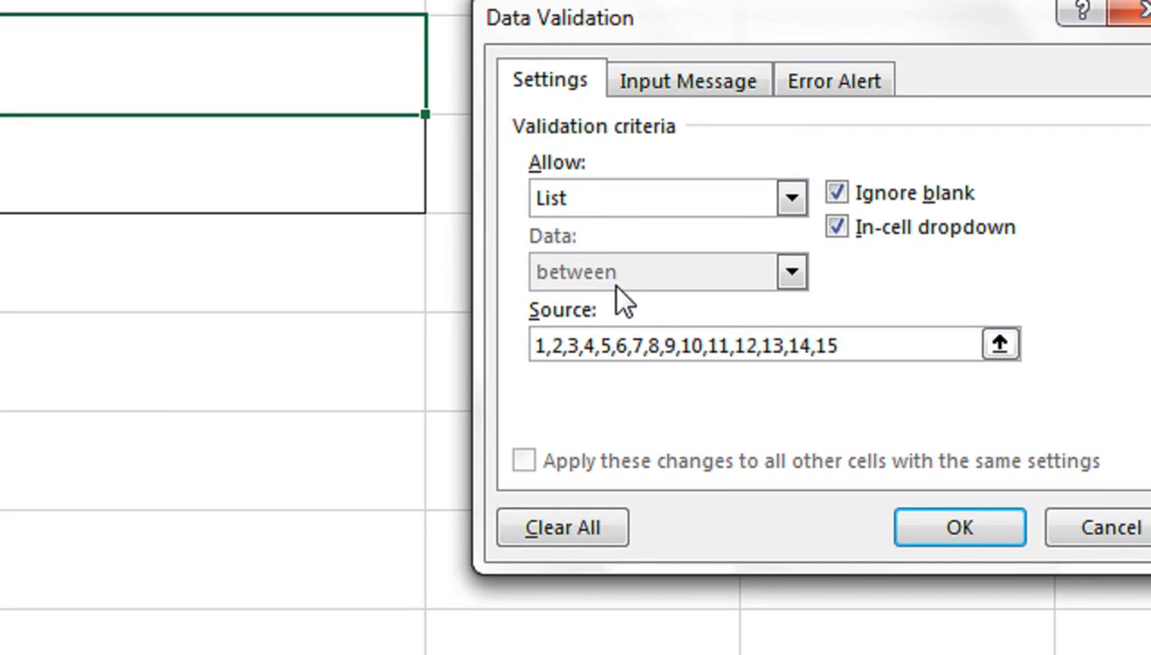
pyautogui.click(960, 528)
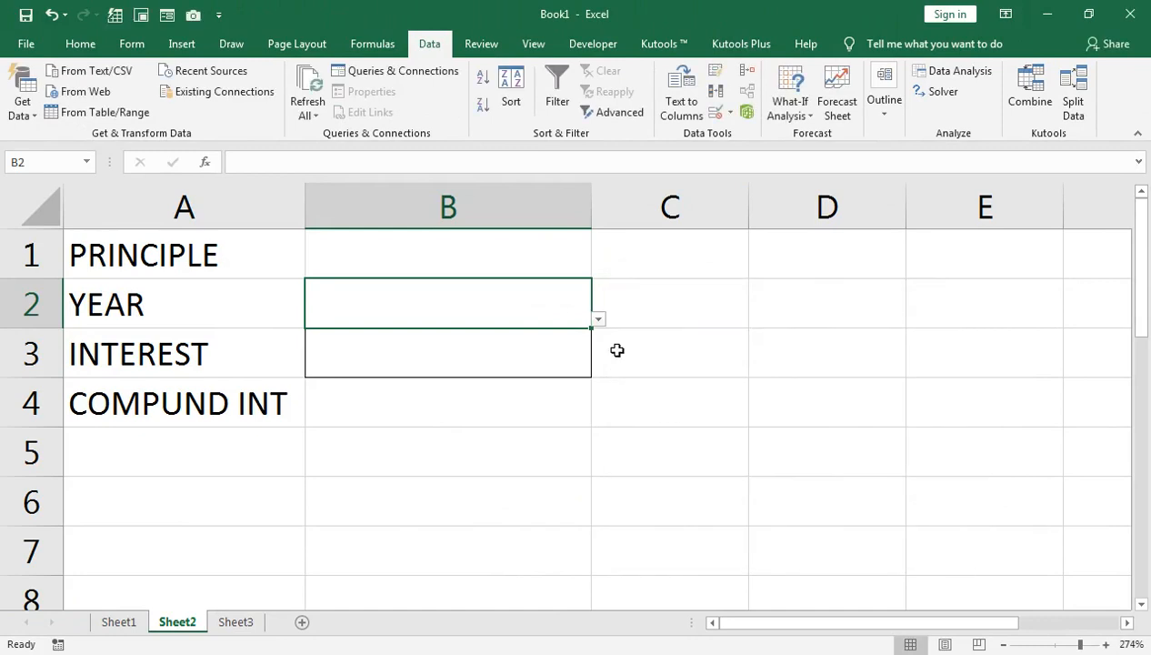
# Choose 4 from the dropdown list in the year cell B2
pyautogui.click(598, 320)
pyautogui.click(509, 444)
pyautogui.click(495, 345)
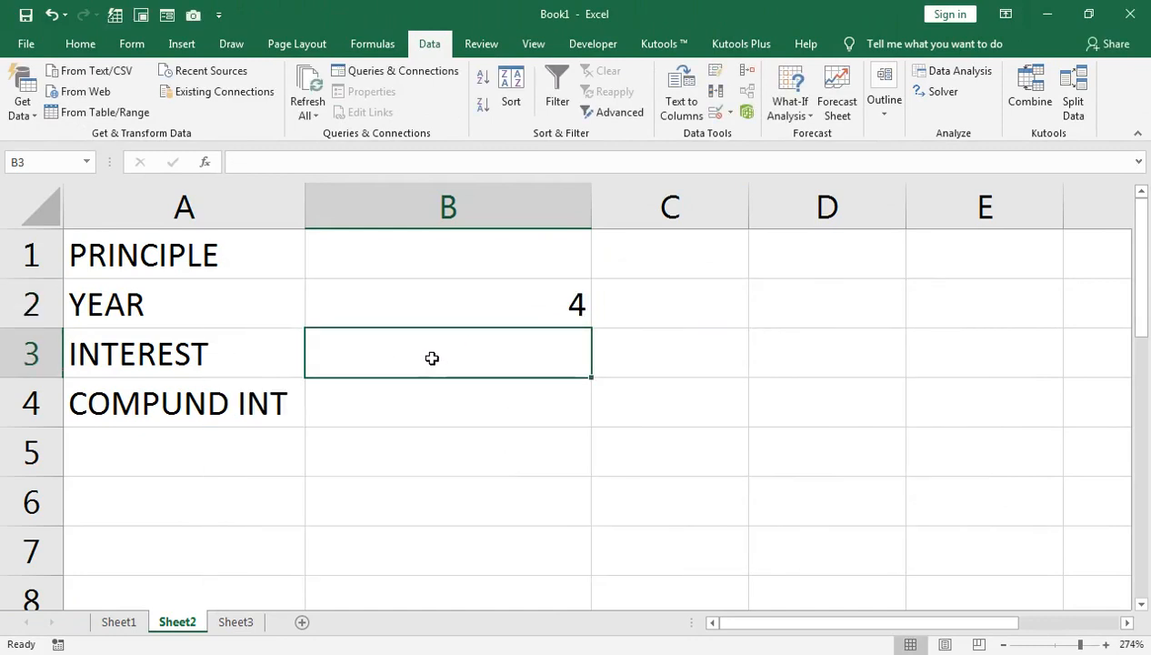
# Enter 5 as the interest in B3 and format B2:B3 as centered, bold, size 12 text
pyautogui.write('5')
pyautogui.press('Return')
pyautogui.moveTo(476, 316); pyautogui.dragTo(481, 373)
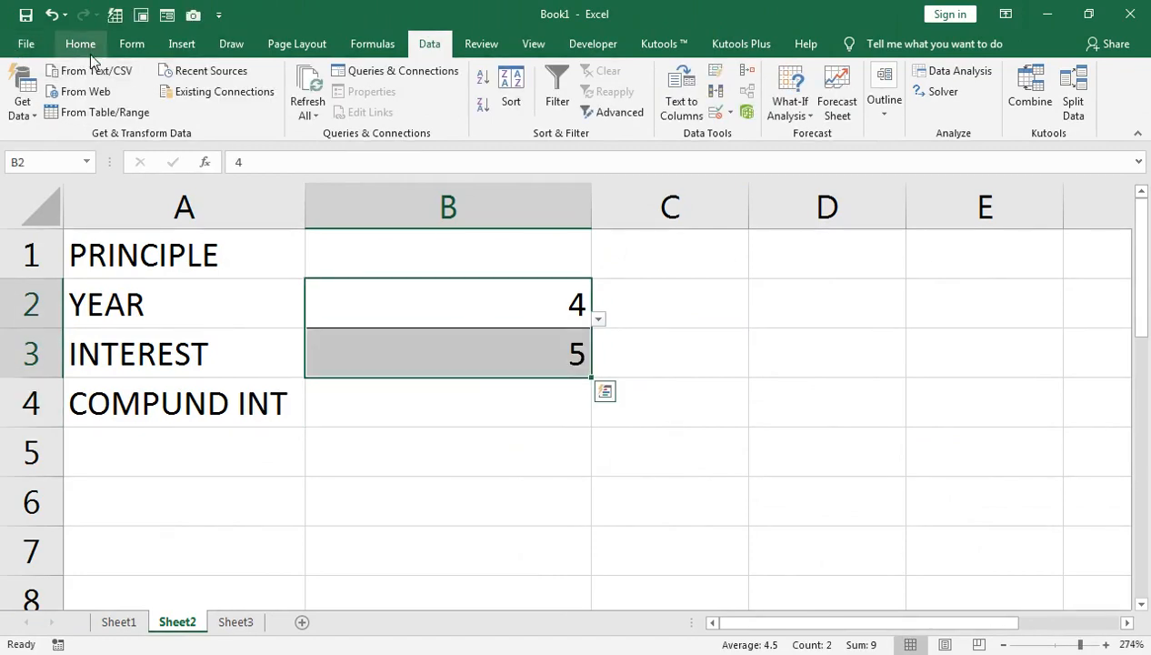
pyautogui.click(80, 43)
pyautogui.click(296, 106)
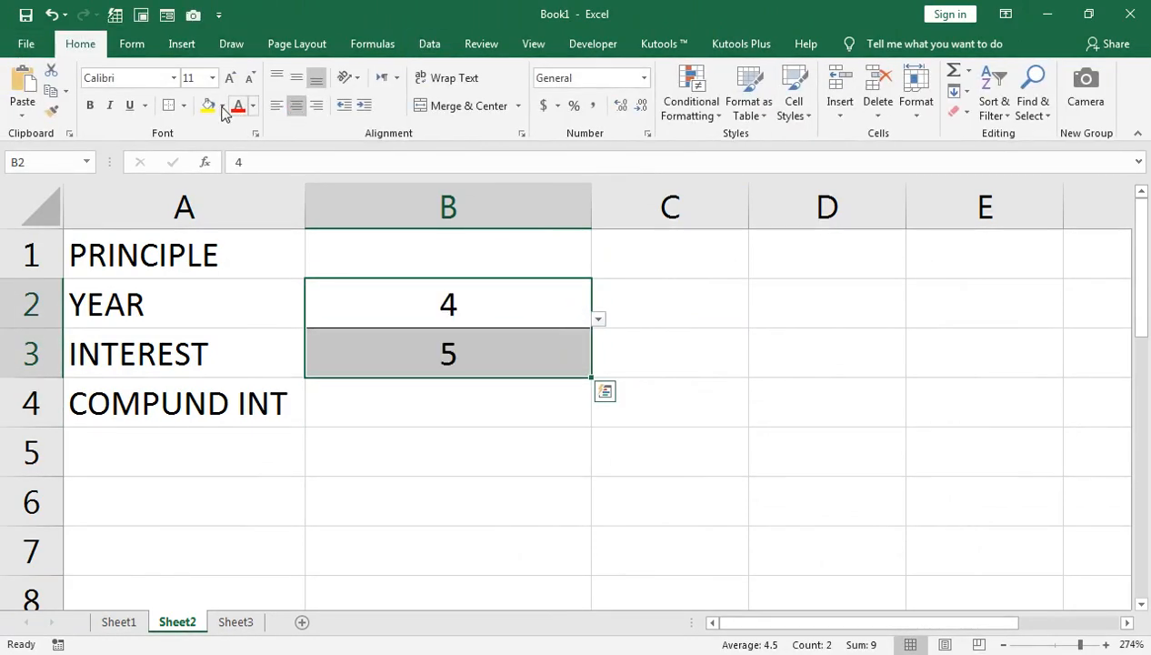
pyautogui.click(90, 105)
pyautogui.click(230, 78)
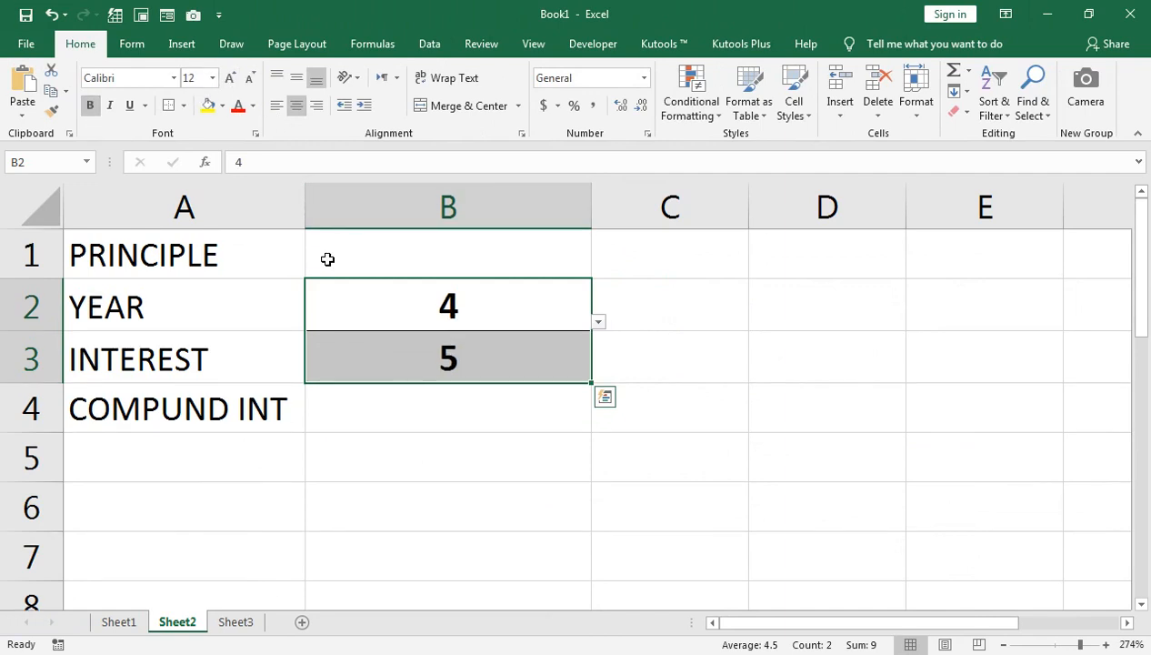
# Enter 500000 as the principal in B1 and center it in the cell
pyautogui.click(386, 258)
pyautogui.write('50000')
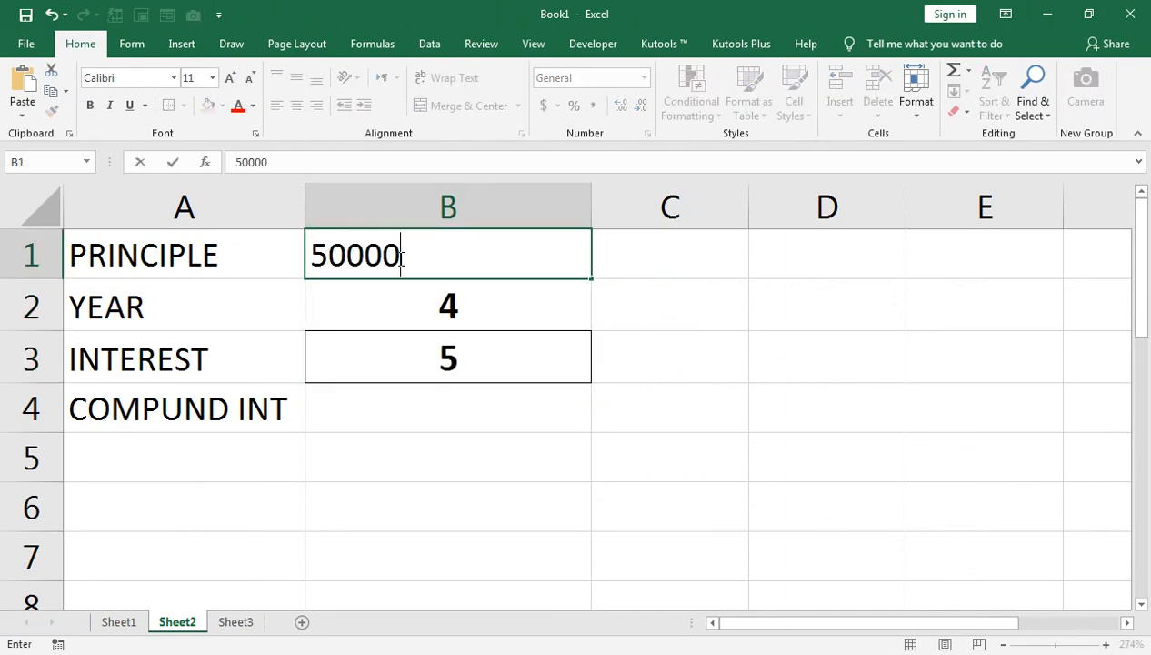
pyautogui.write('0')
pyautogui.press('Return')
pyautogui.click(398, 257)
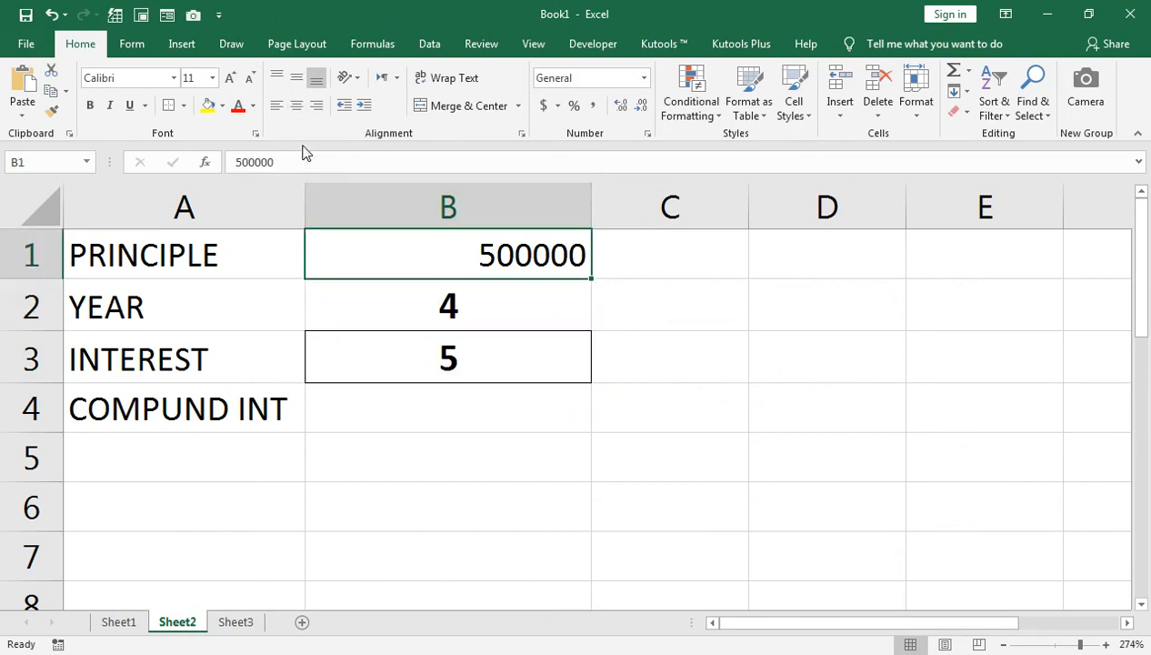
pyautogui.click(302, 109)
# Set the year in B2 to 10 and the interest in B3 to 25
pyautogui.click(424, 323)
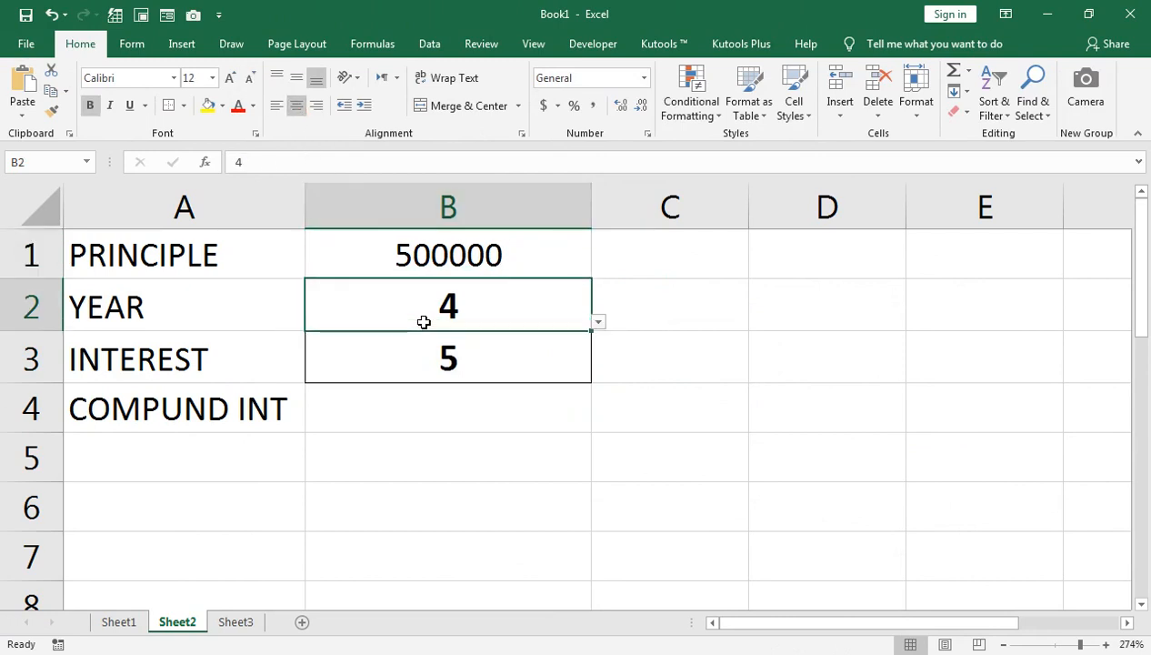
pyautogui.write('10')
pyautogui.press('Return')
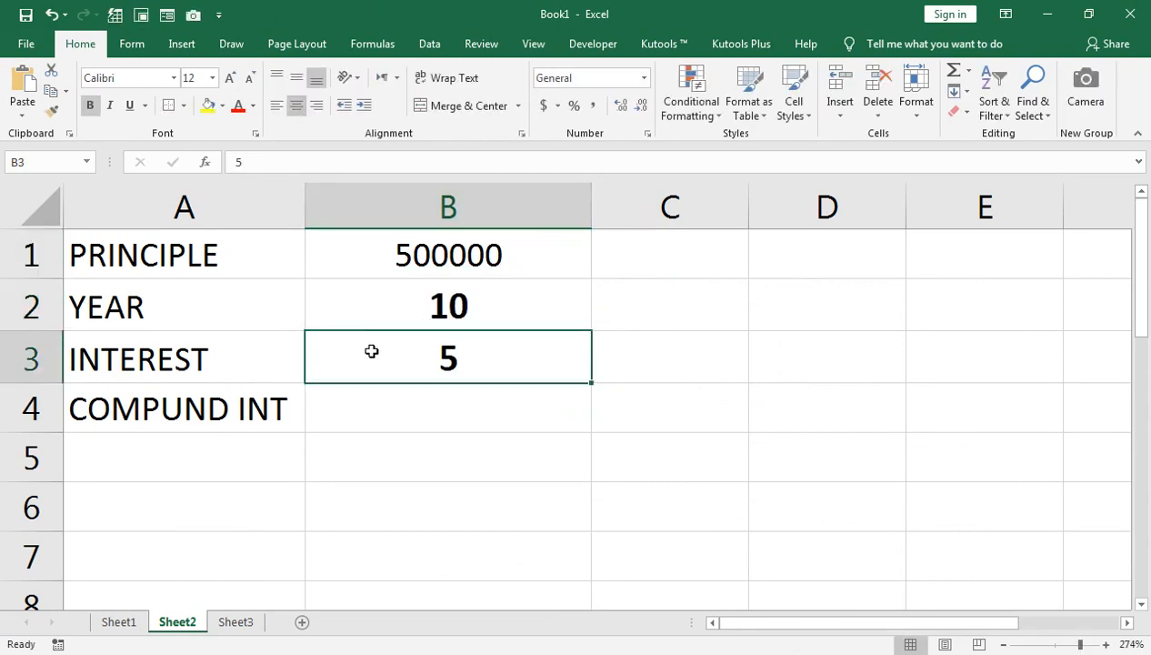
pyautogui.write('25')
pyautogui.press('Return')
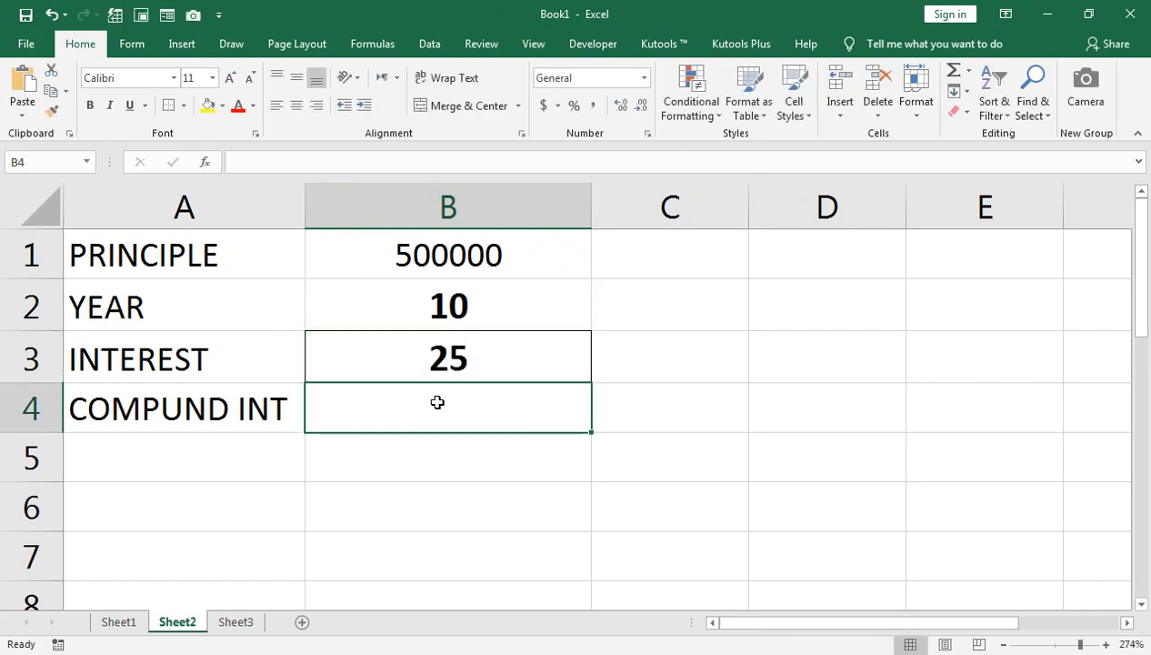
# Calculate the compound interest in B4 with the formula =FV(B3/100,B2,,B1)
pyautogui.write('=FV(')
pyautogui.press('Up')
pyautogui.press('Up')
pyautogui.press('Up')
pyautogui.press('Down')
pyautogui.press('Down')
pyautogui.press('Down')
pyautogui.press('Up')
pyautogui.write('/100,')
pyautogui.press('Up')
pyautogui.press('Up')
pyautogui.press('Up')
pyautogui.press('Down')
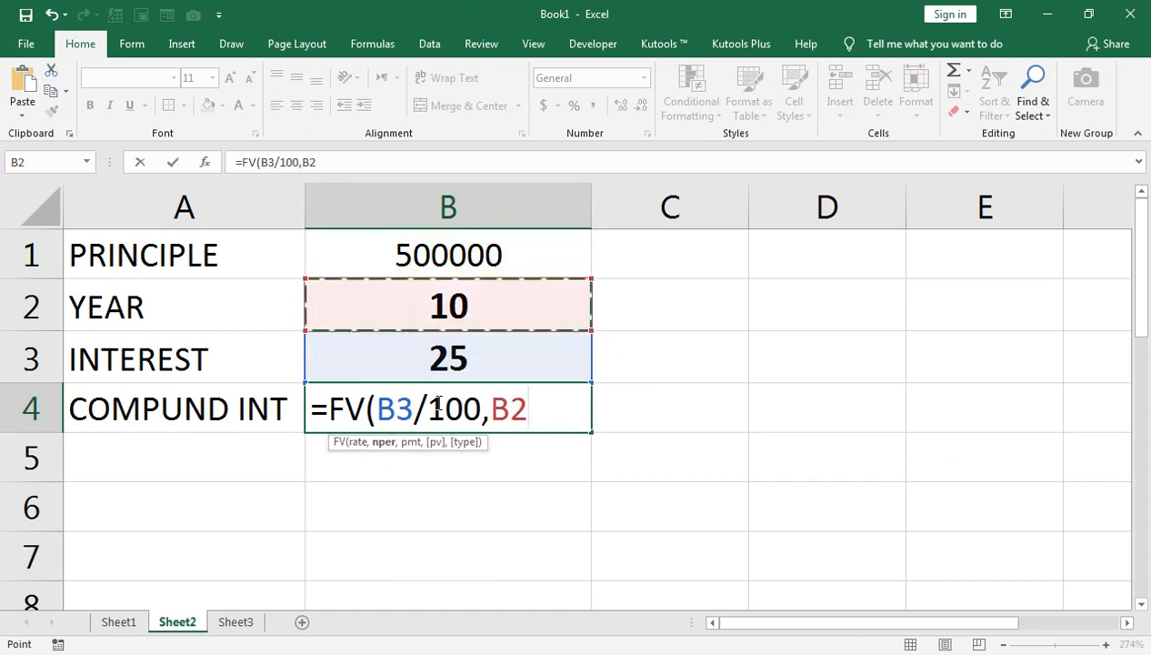
pyautogui.write(',')
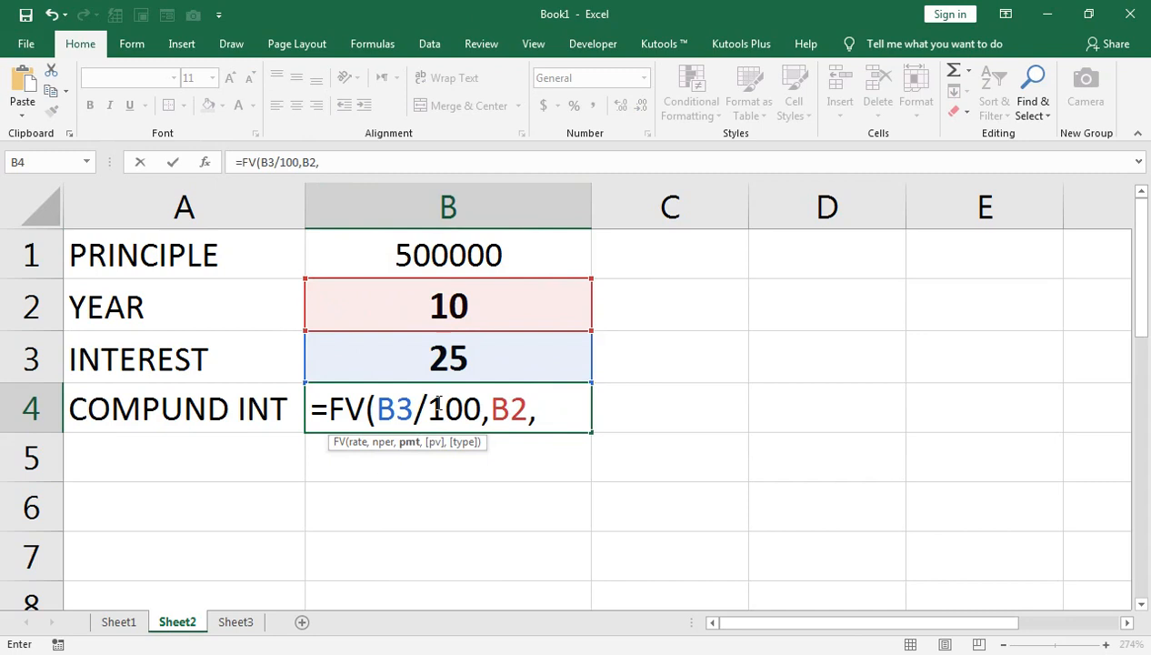
pyautogui.write(',')
pyautogui.press('Up')
pyautogui.press('Up')
pyautogui.press('Up')
pyautogui.write(')')
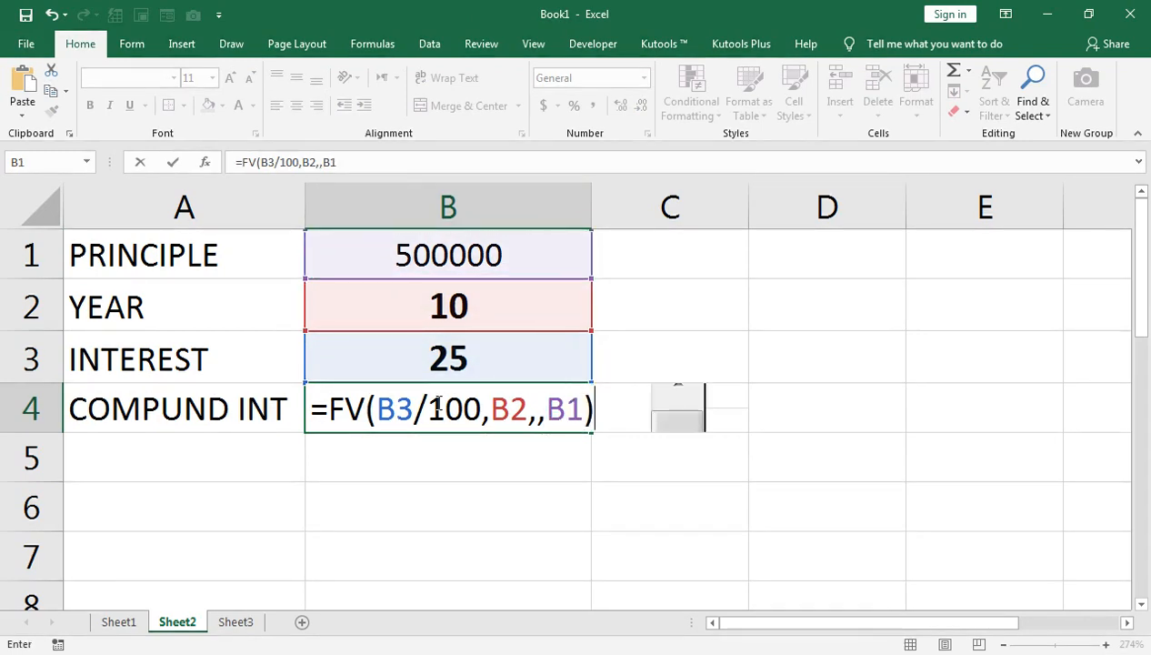
pyautogui.press('Return')
# Change the B4 formula to =-FV(B3/100,B2,,B1) and apply the comma number style to the cell
pyautogui.click(437, 405)
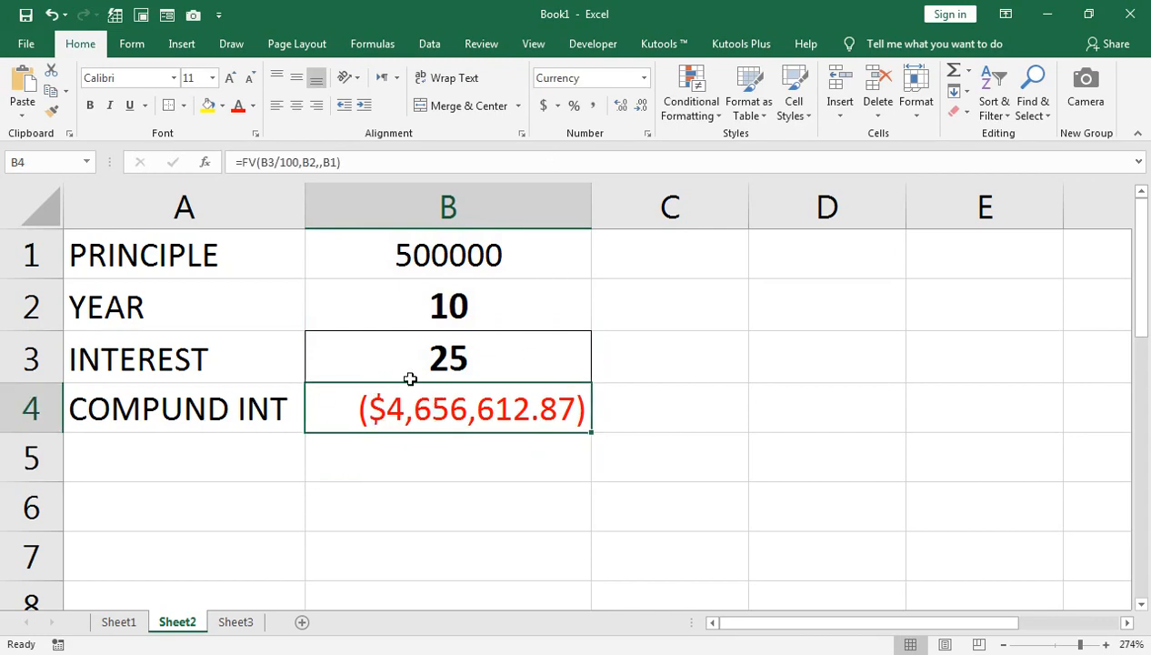
pyautogui.click(241, 162)
pyautogui.write('-')
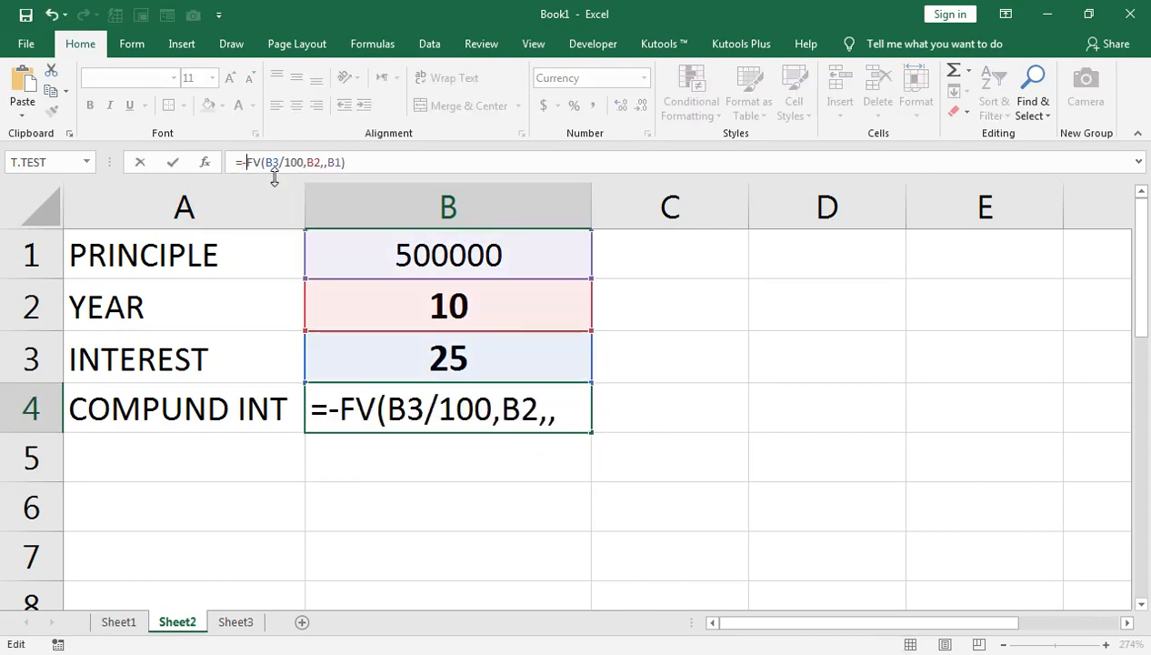
pyautogui.press('Return')
pyautogui.click(510, 387)
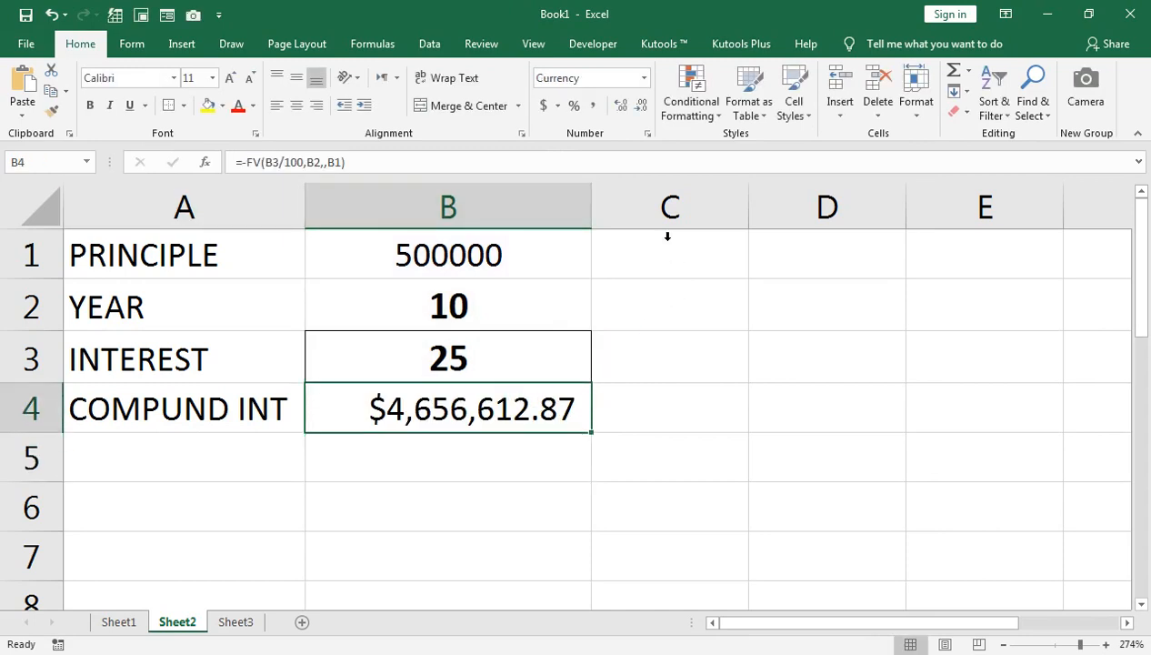
pyautogui.click(593, 105)
# Set the interest in B3 to 20
pyautogui.click(496, 257)
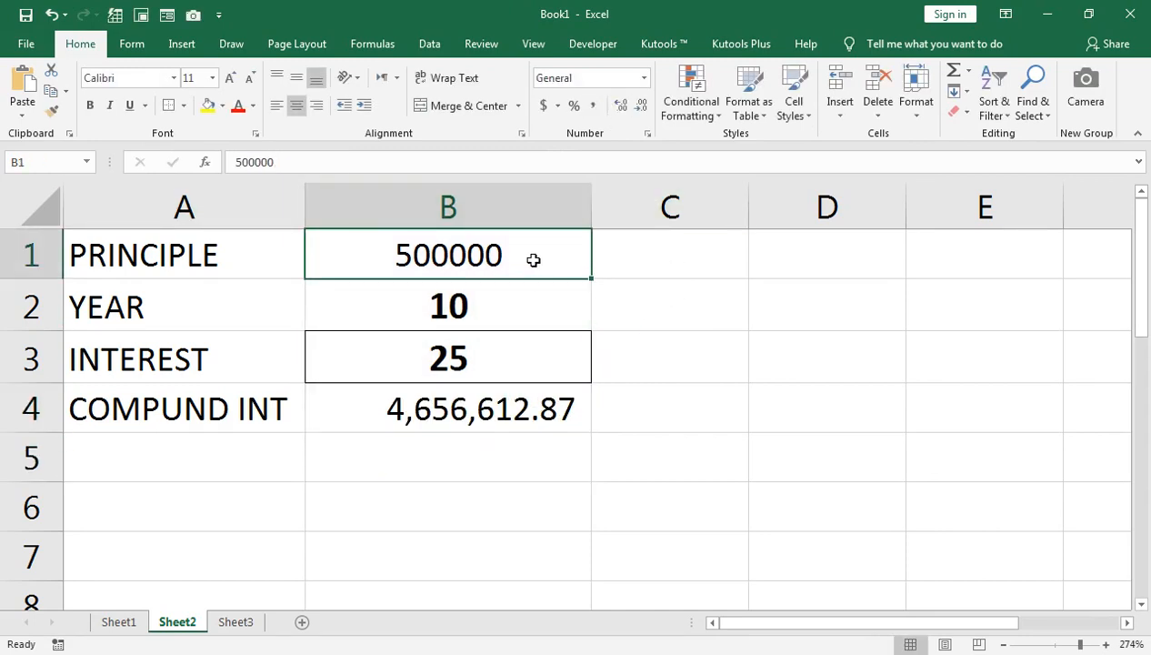
pyautogui.click(555, 353)
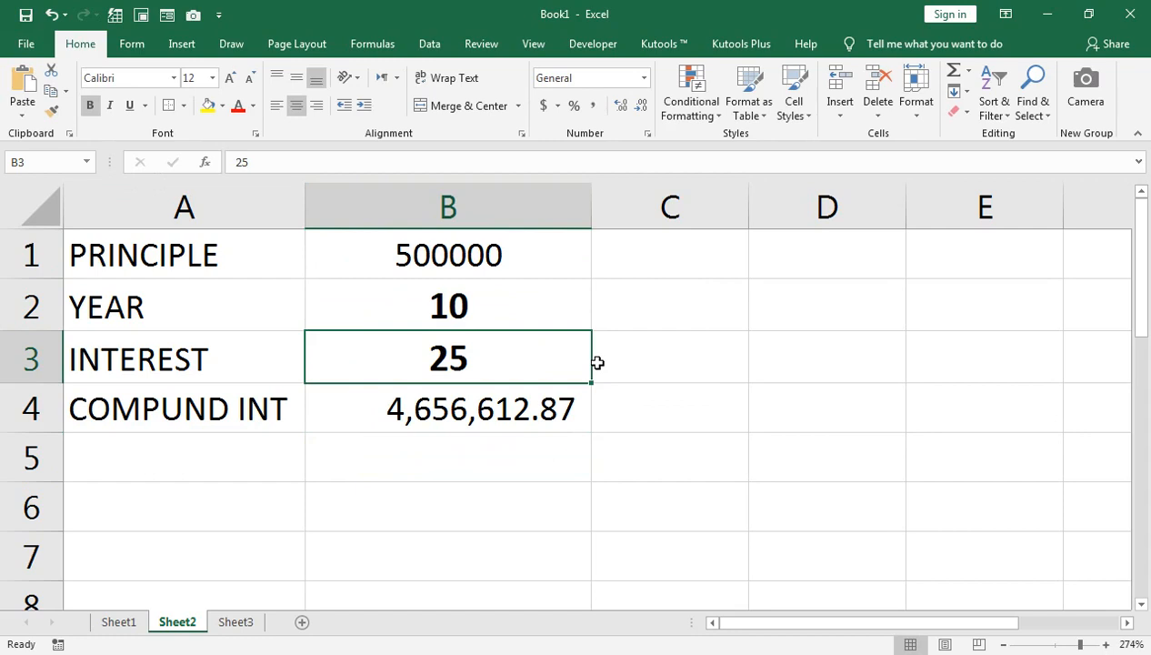
pyautogui.write('20')
pyautogui.press('Return')
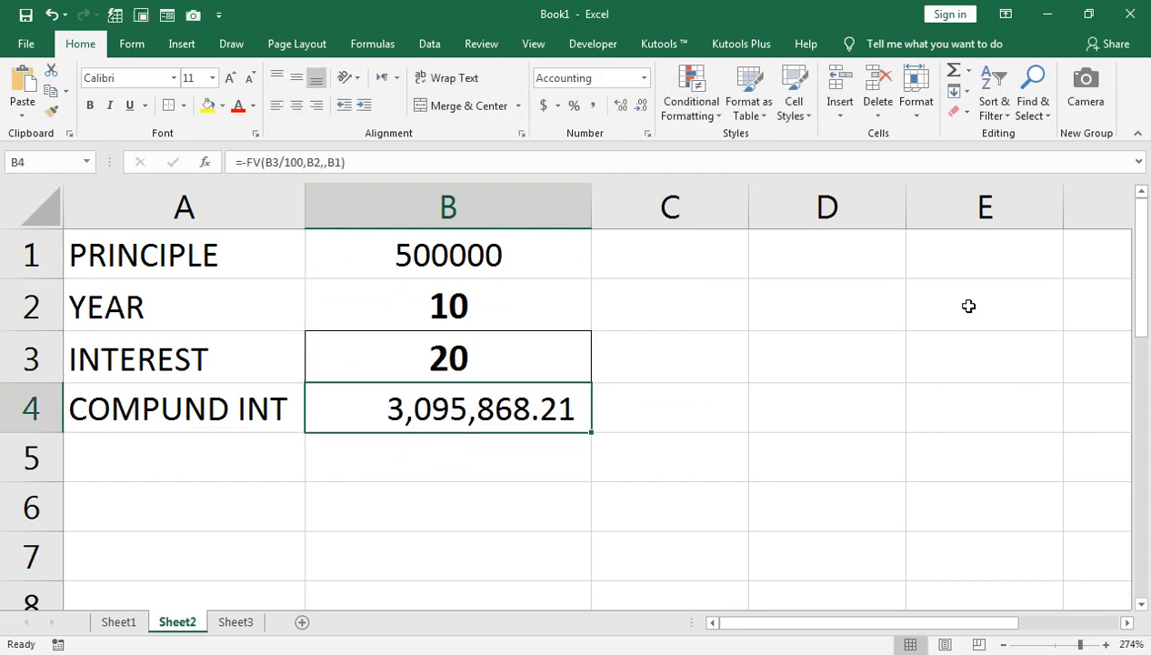
# Try other years from the dropdown list in B2, choosing 13 first and 15 last
pyautogui.click(560, 309)
pyautogui.click(599, 322)
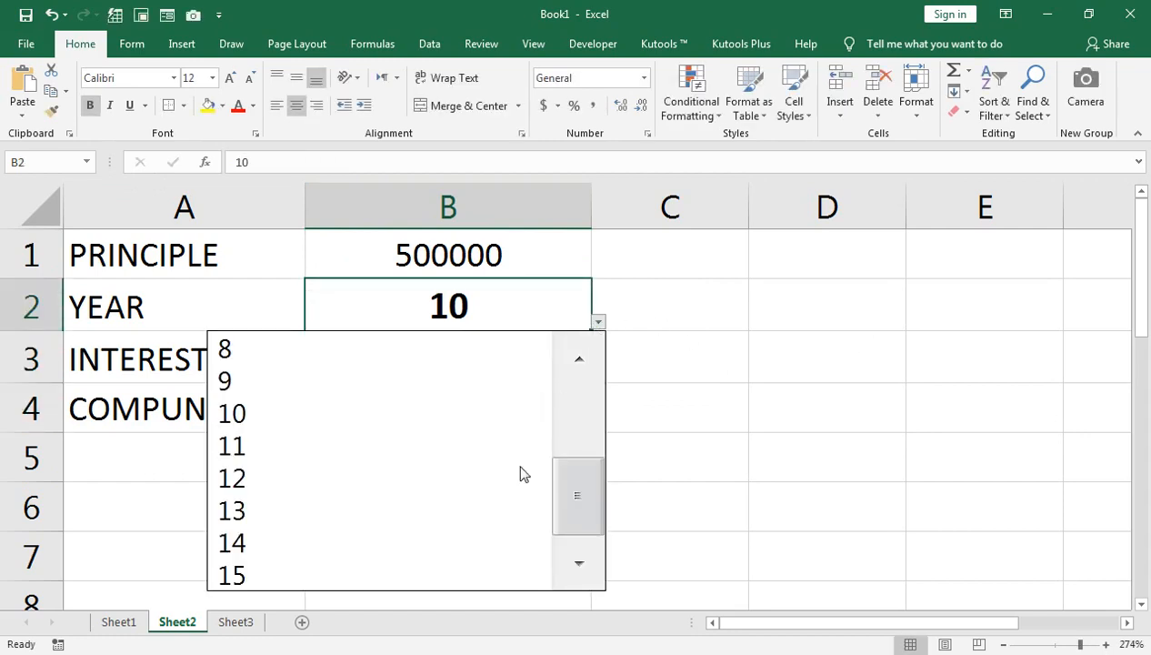
pyautogui.click(503, 507)
pyautogui.click(597, 328)
pyautogui.click(519, 303)
pyautogui.click(597, 325)
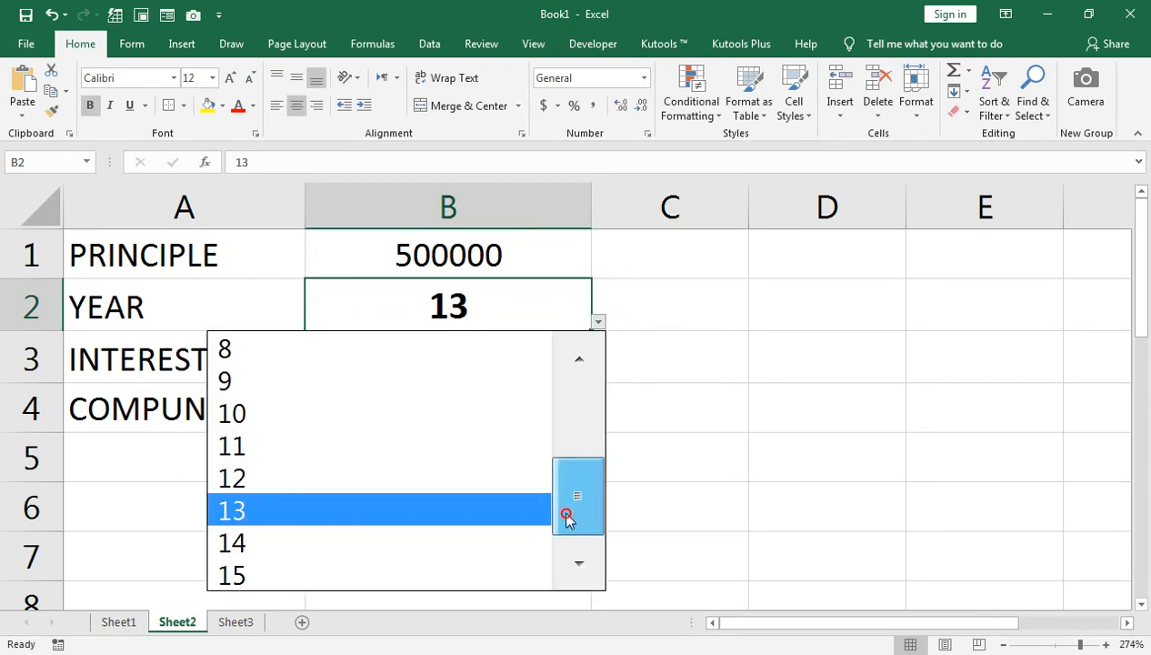
pyautogui.click(326, 567)
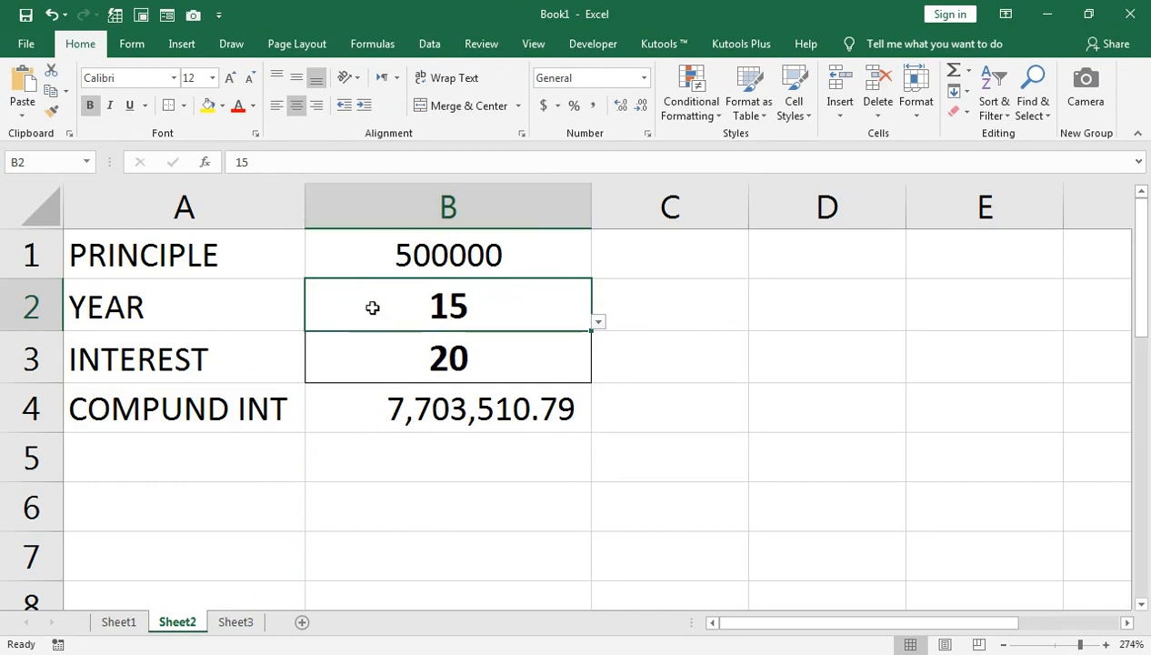
# Return to Sheet1 to view the compound and simple interest comparison table
pyautogui.click(127, 622)
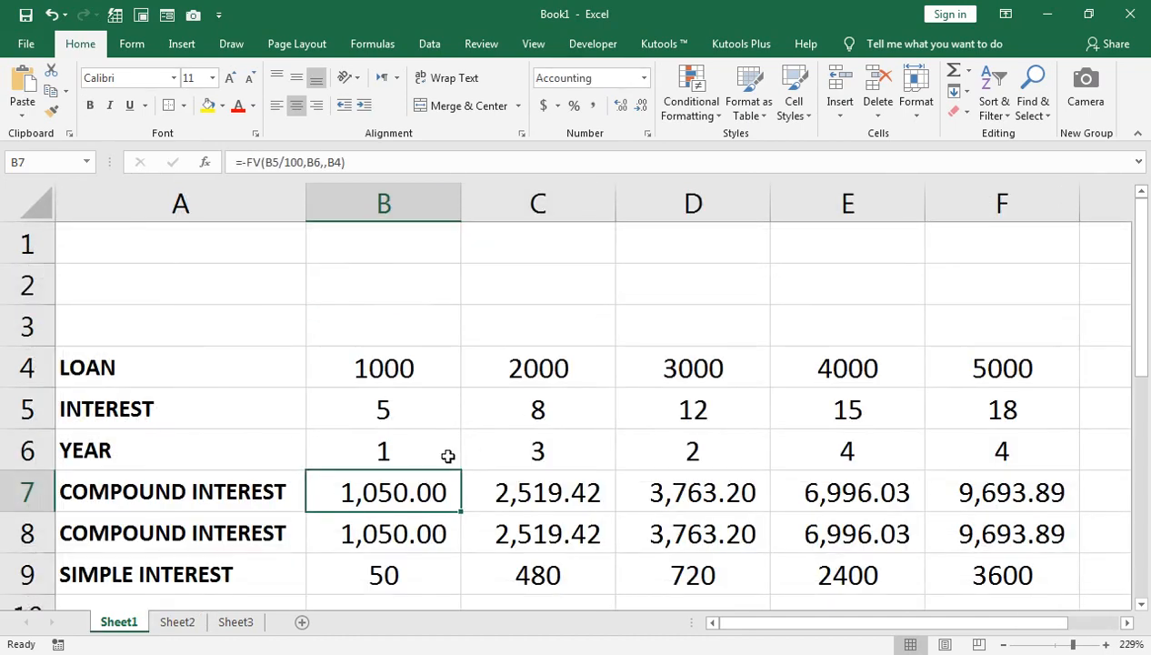